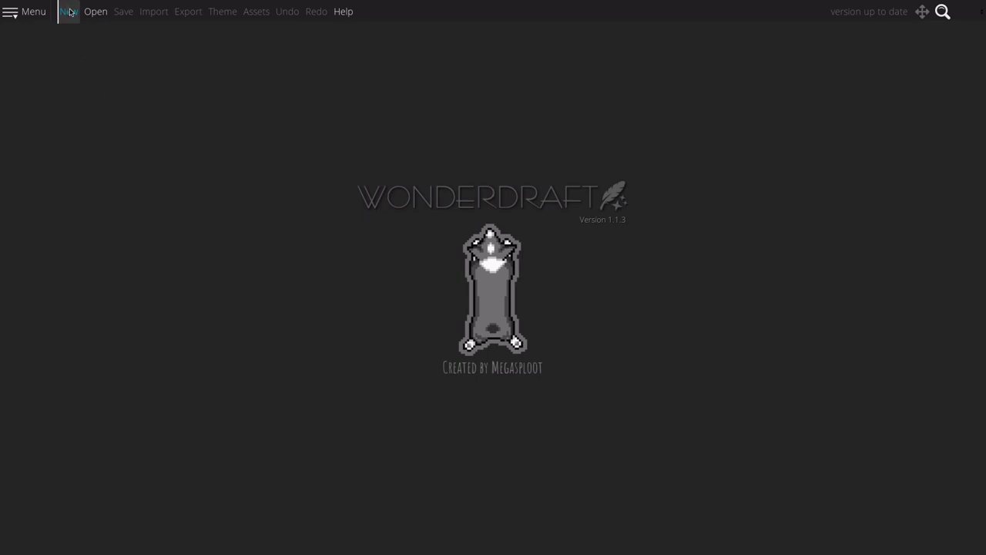
Step: Create a new landscape map using the HD 720p template (1280 × 720 px) and the Eastward theme
left_click(70, 13)
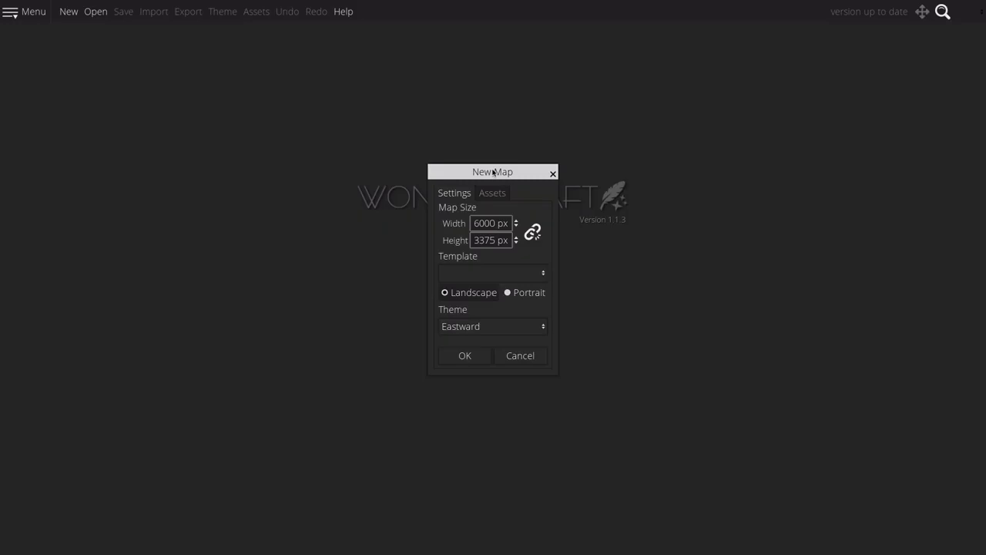
left_click_drag(493, 173, 500, 194)
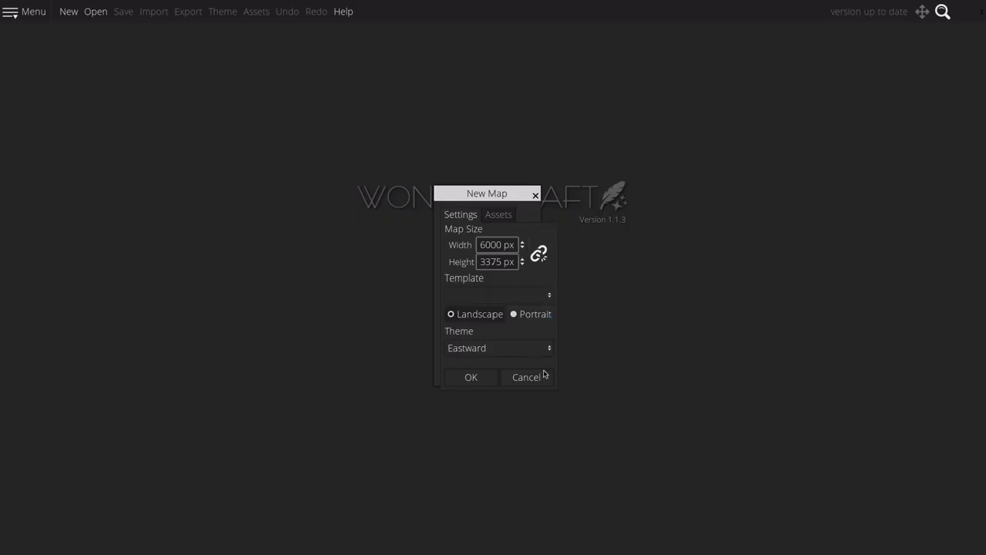
left_click(519, 298)
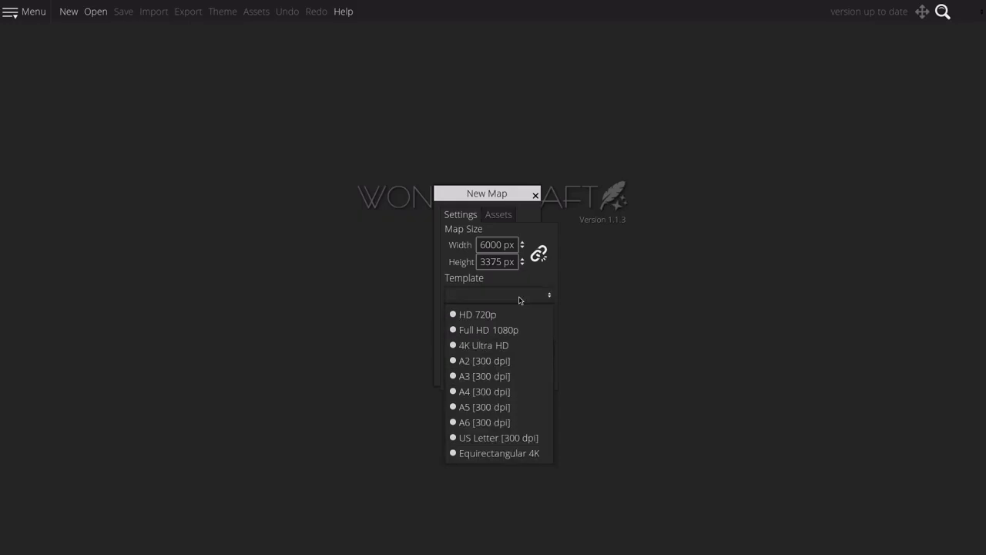
left_click(456, 316)
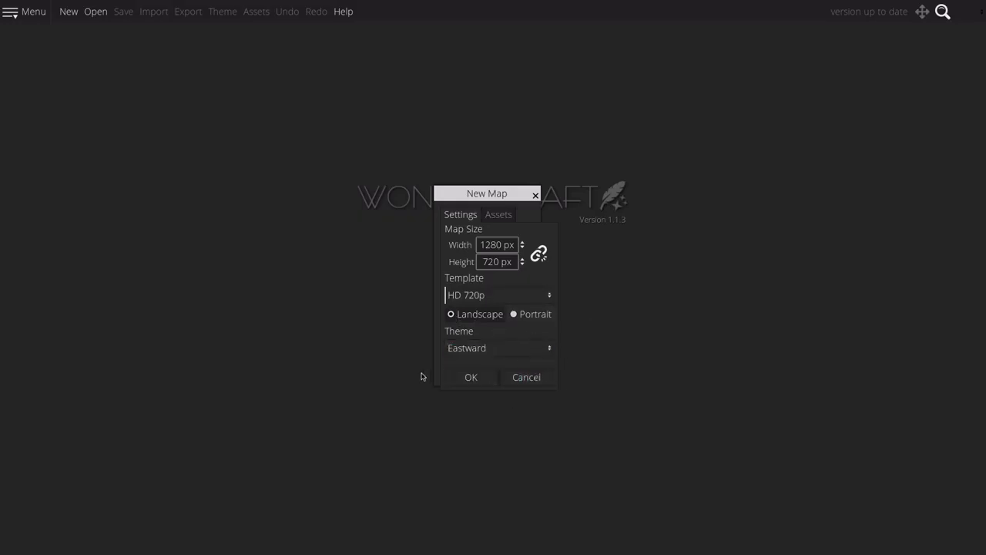
left_click(467, 378)
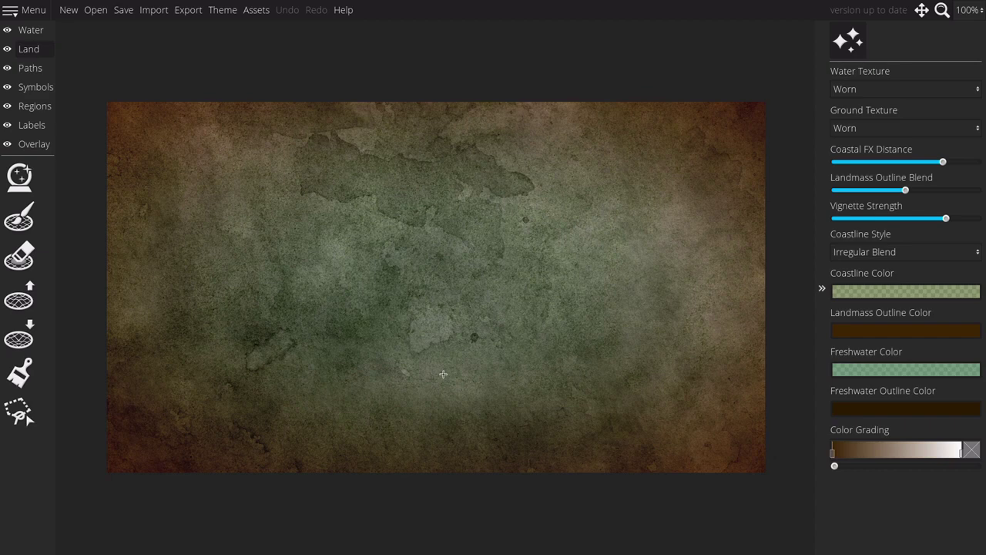
Step: Try out the Adventure and Black & White themes on the map with all filters enabled
left_click(216, 9)
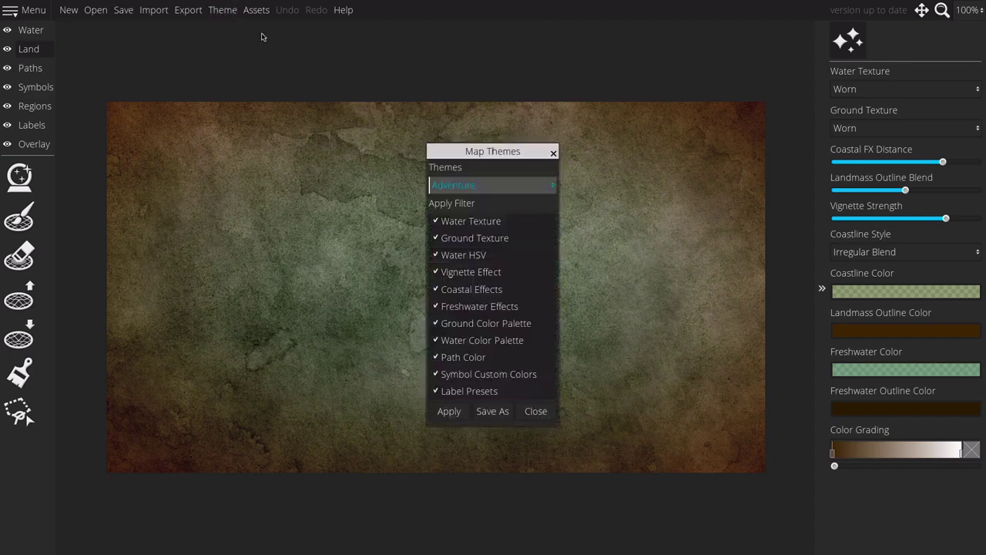
left_click_drag(482, 152, 647, 137)
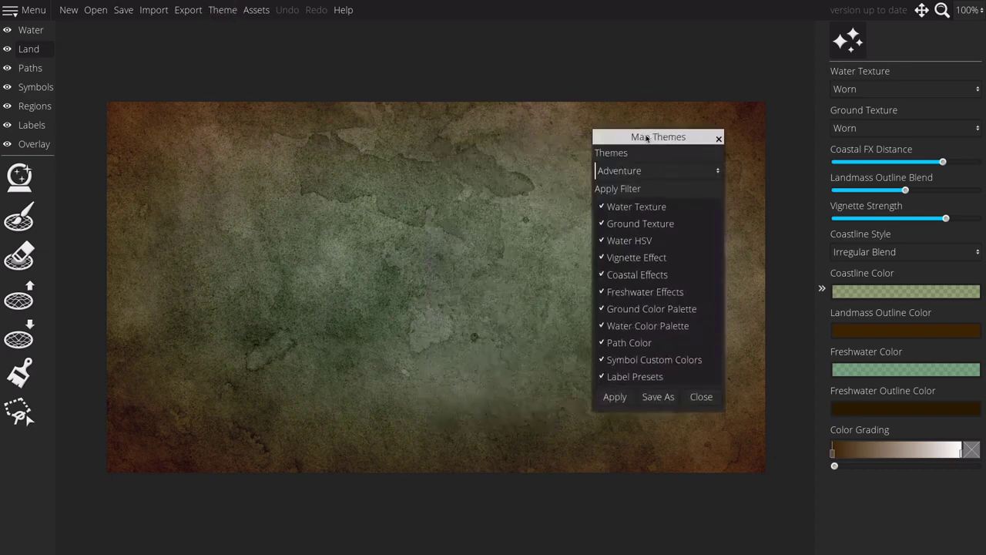
left_click(625, 406)
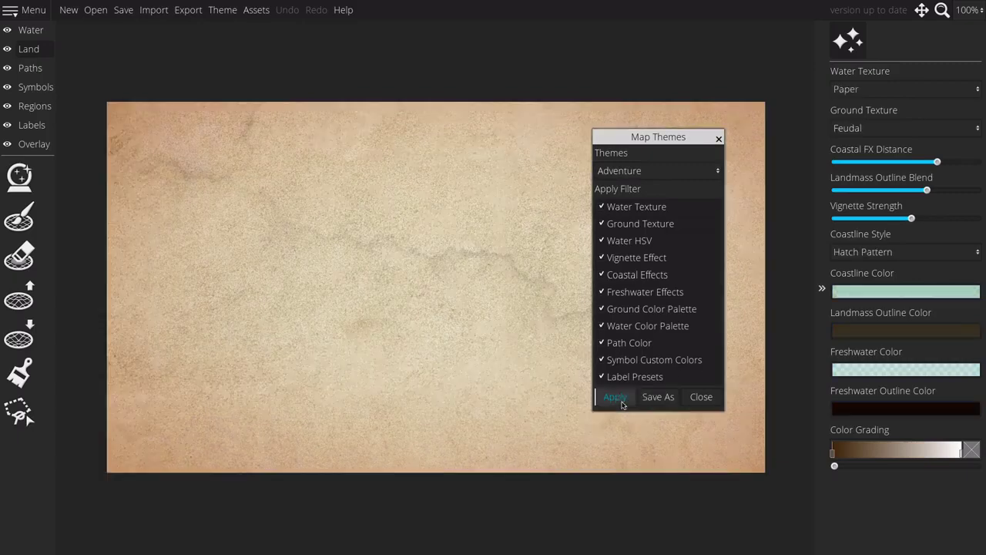
left_click(644, 170)
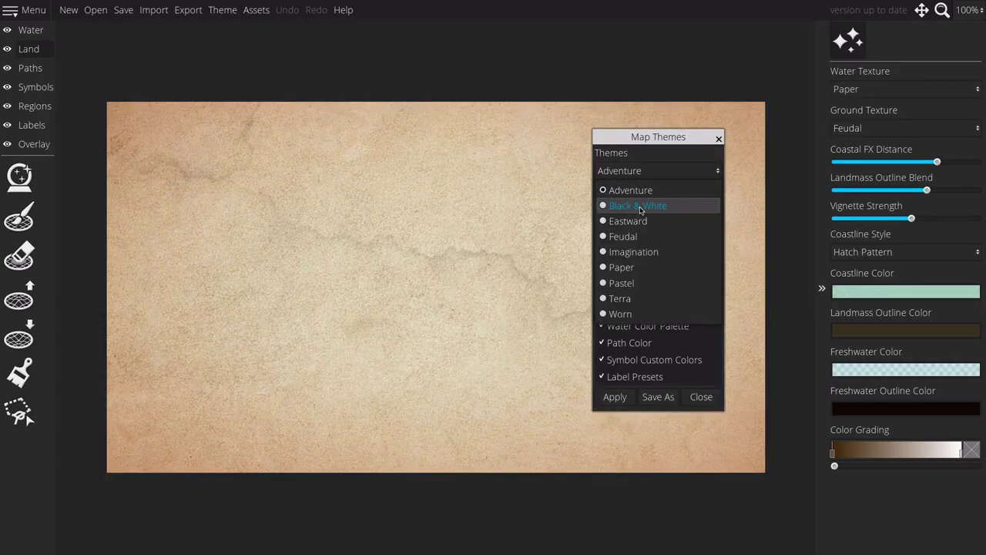
left_click(638, 206)
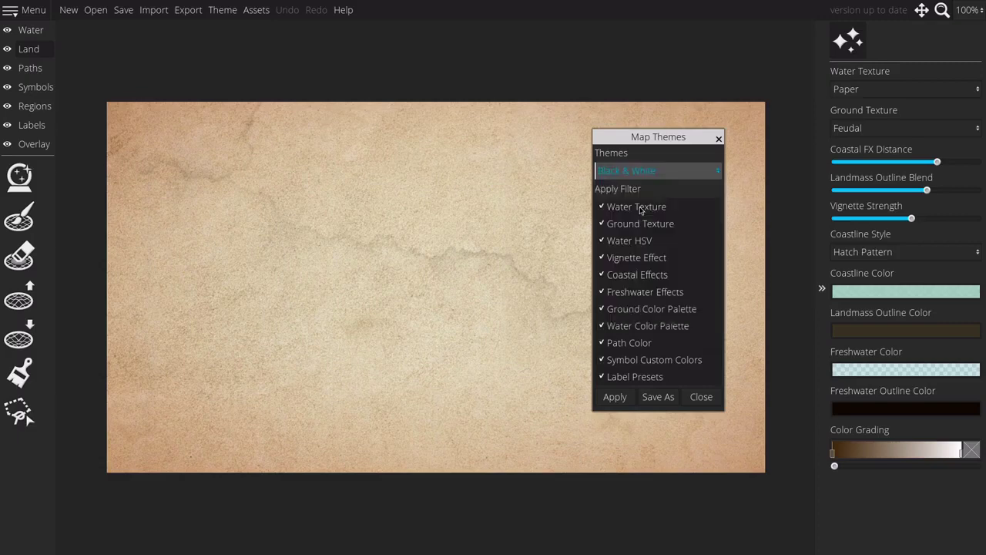
left_click(615, 399)
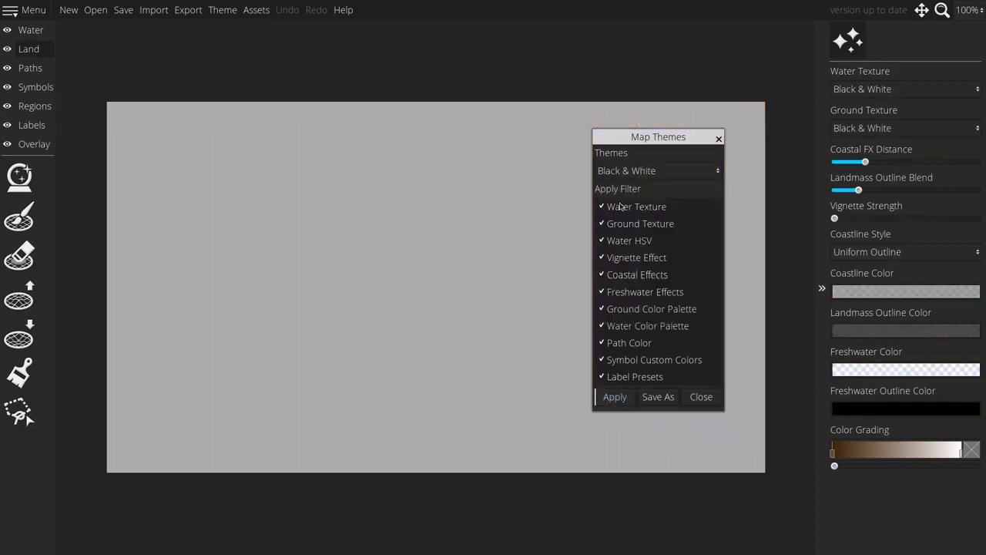
Step: Try out the Feudal and Imagination themes on the map with all filters enabled
left_click(653, 175)
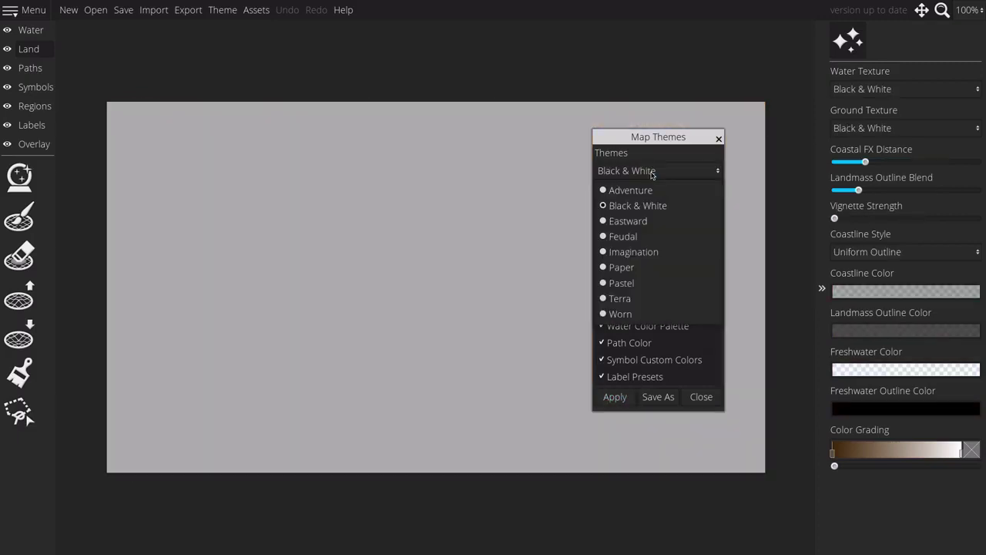
left_click(627, 237)
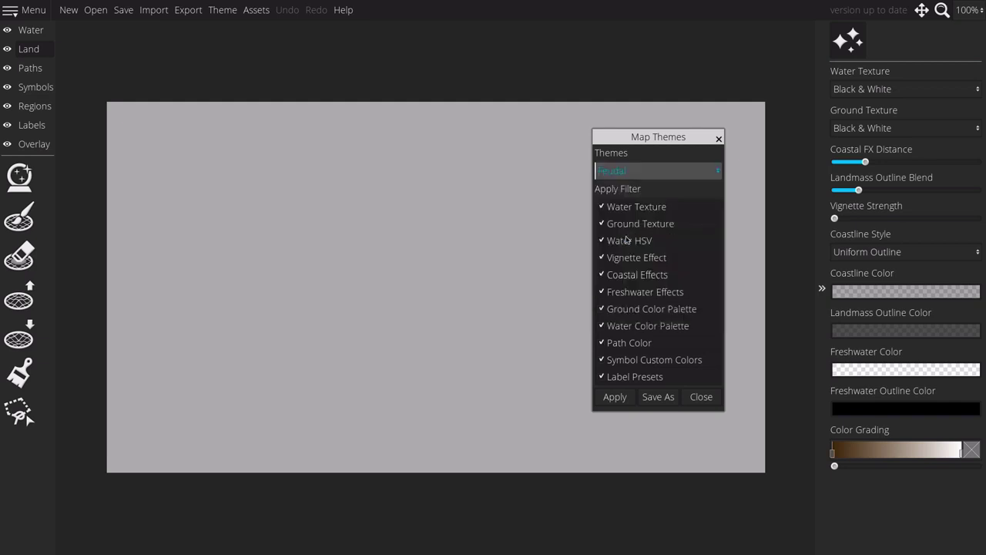
left_click(614, 396)
left_click(641, 170)
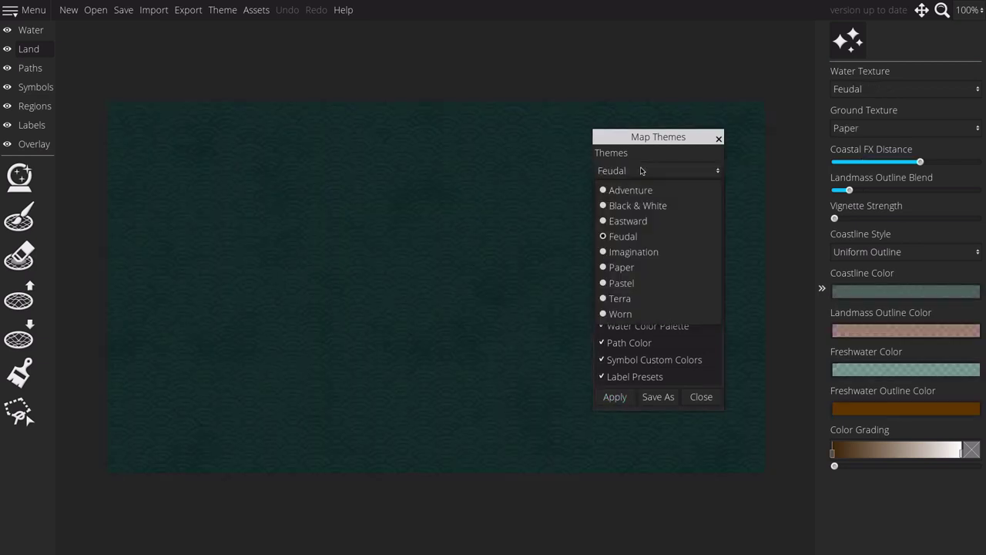
left_click(624, 253)
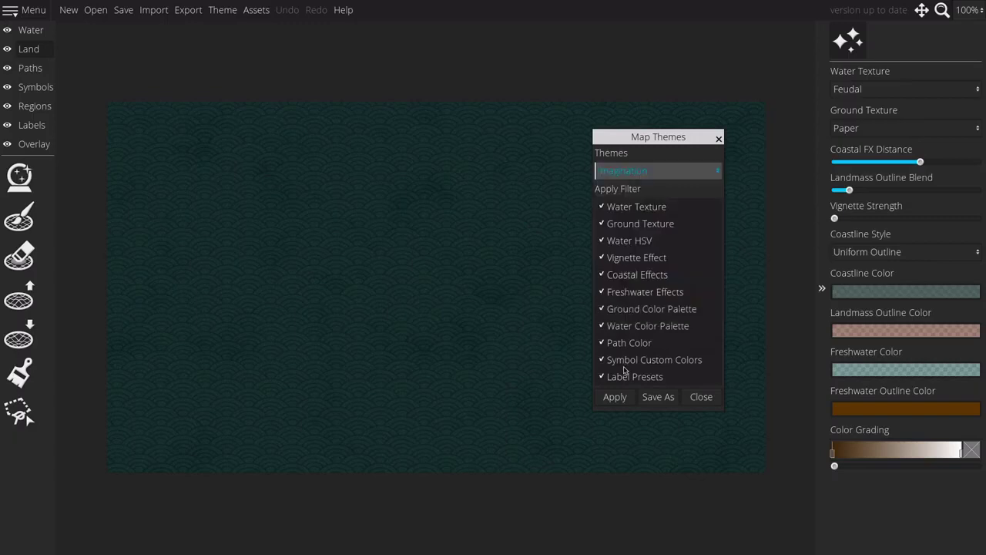
left_click(615, 397)
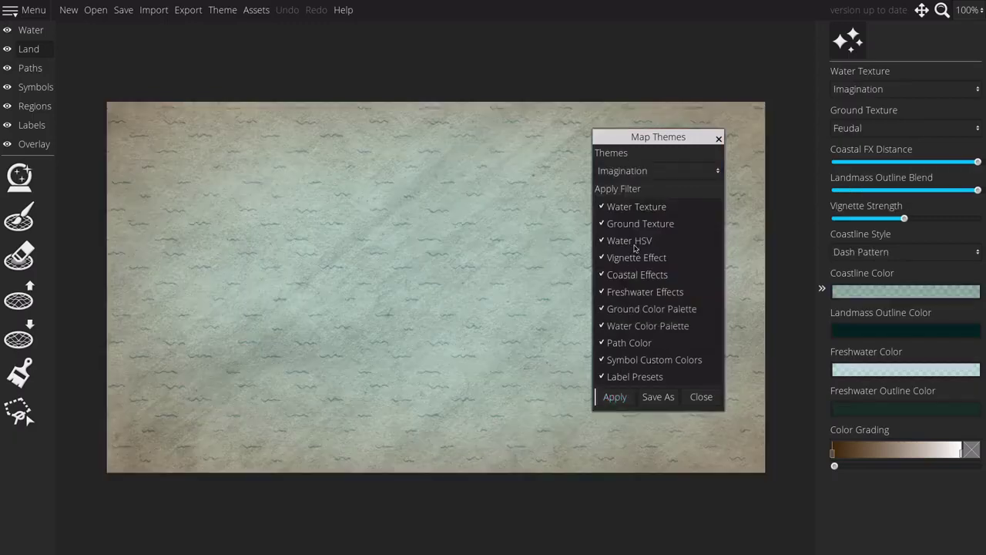
Step: Try out the Paper and Pastel themes on the map with all filters enabled
left_click(627, 172)
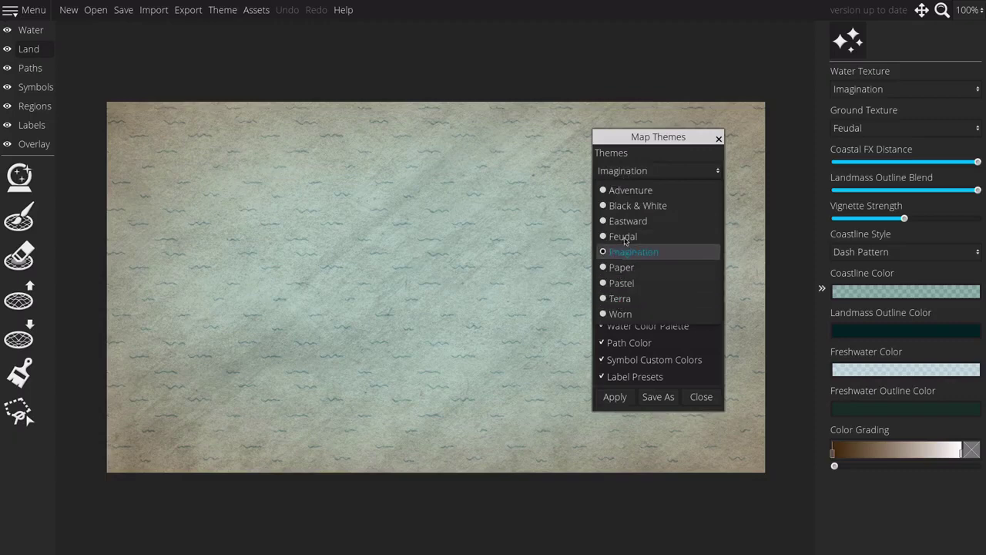
left_click(615, 271)
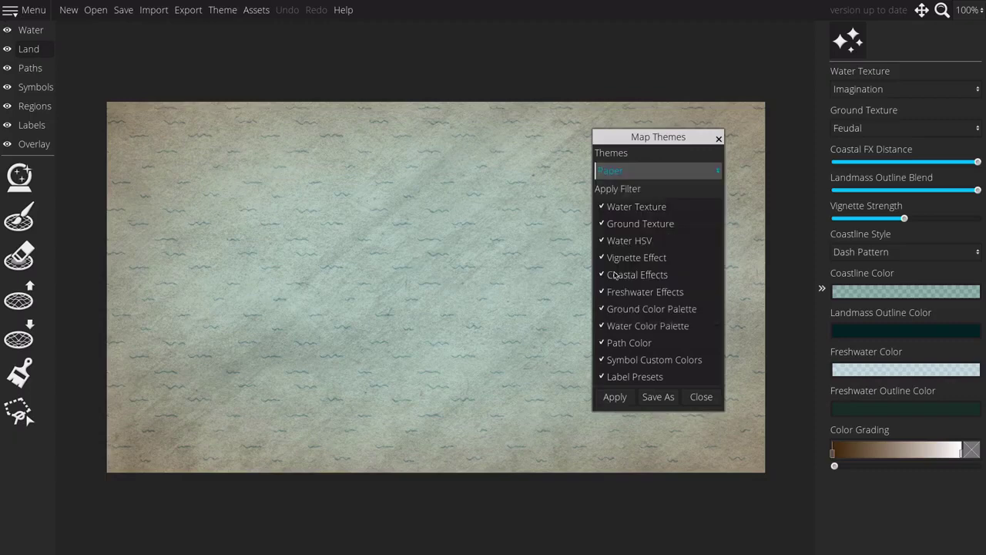
left_click(615, 397)
left_click(630, 173)
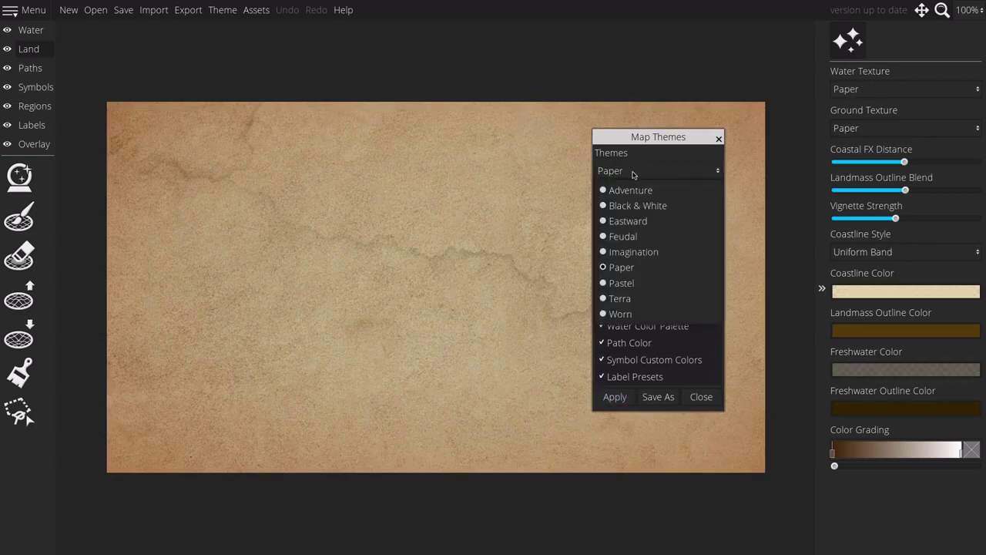
left_click(616, 283)
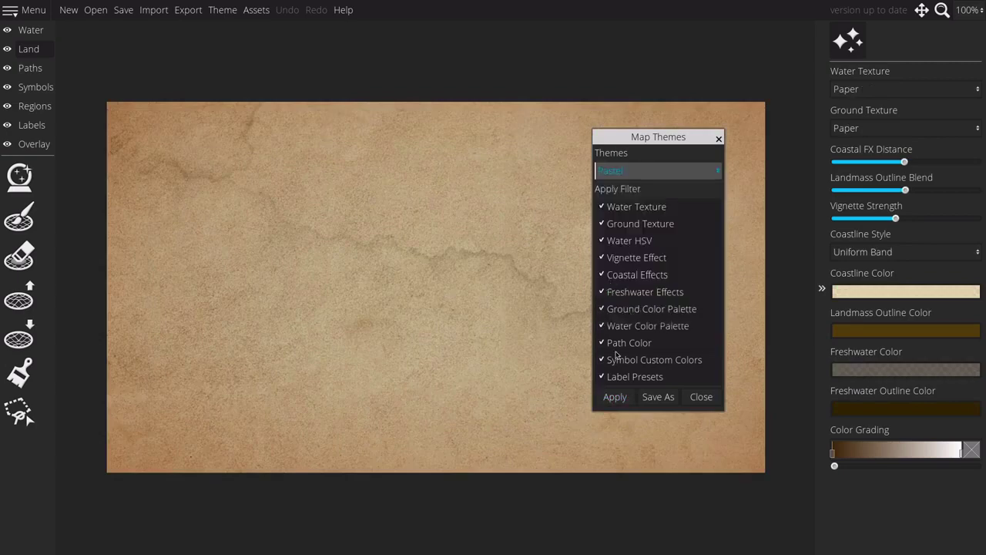
left_click(615, 397)
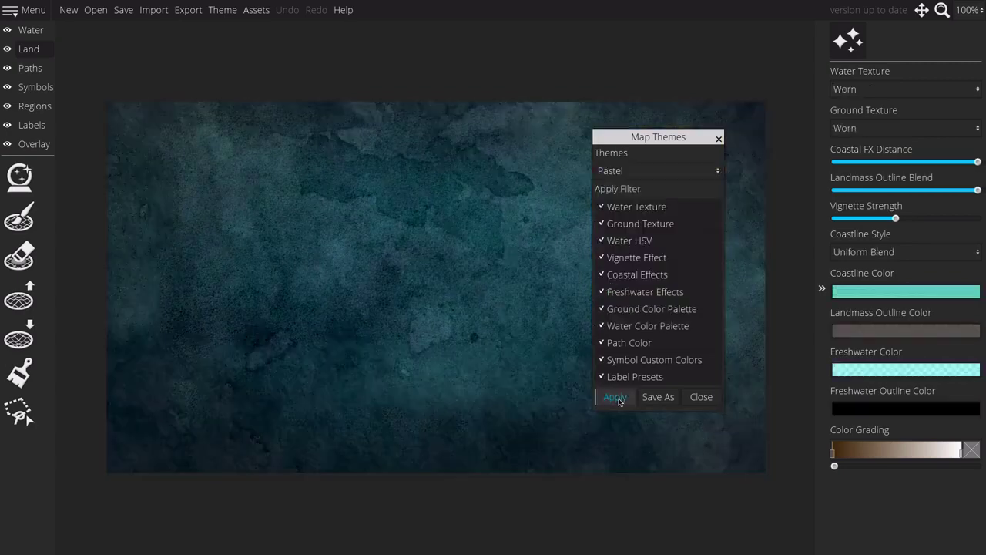
Step: Try out the Terra and Worn themes on the map with all filters enabled
left_click(618, 173)
left_click(611, 298)
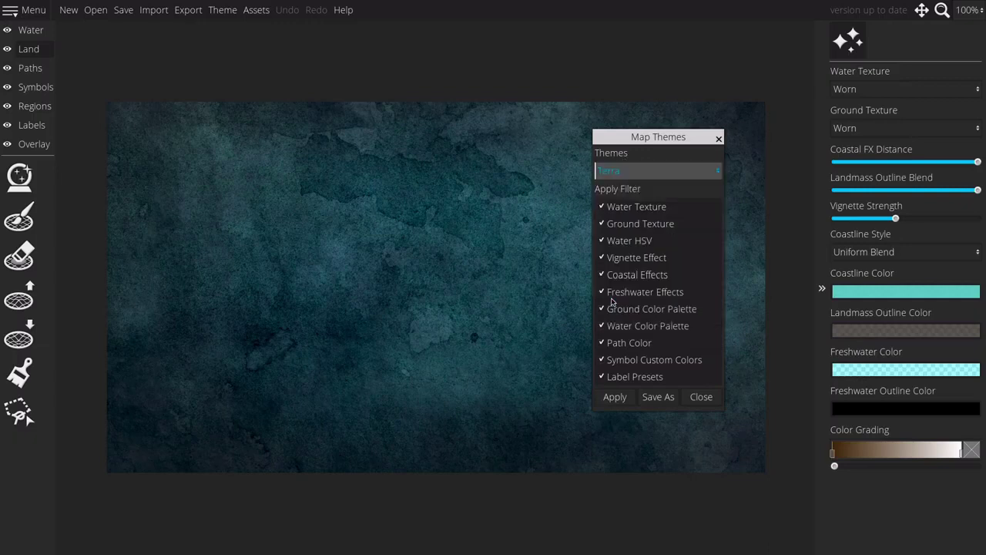
left_click(615, 397)
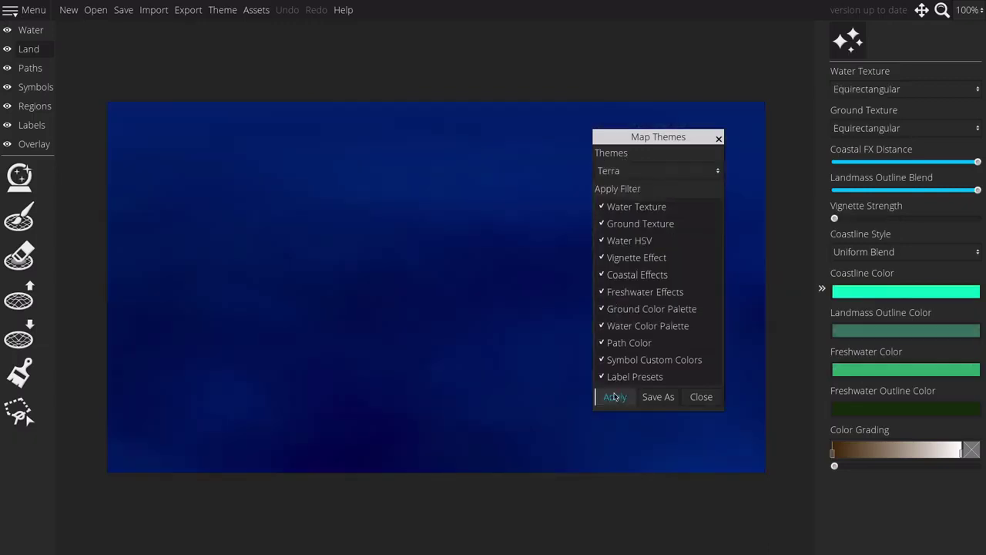
left_click(620, 173)
left_click(616, 316)
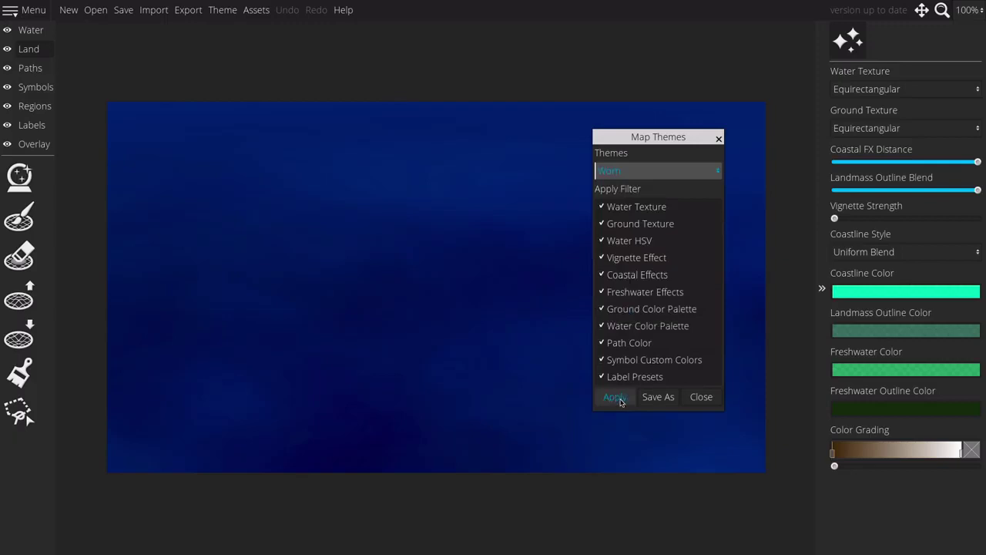
left_click(615, 397)
Step: Apply the Imagination theme to the map with all filters enabled and close the theme settings
left_click(627, 173)
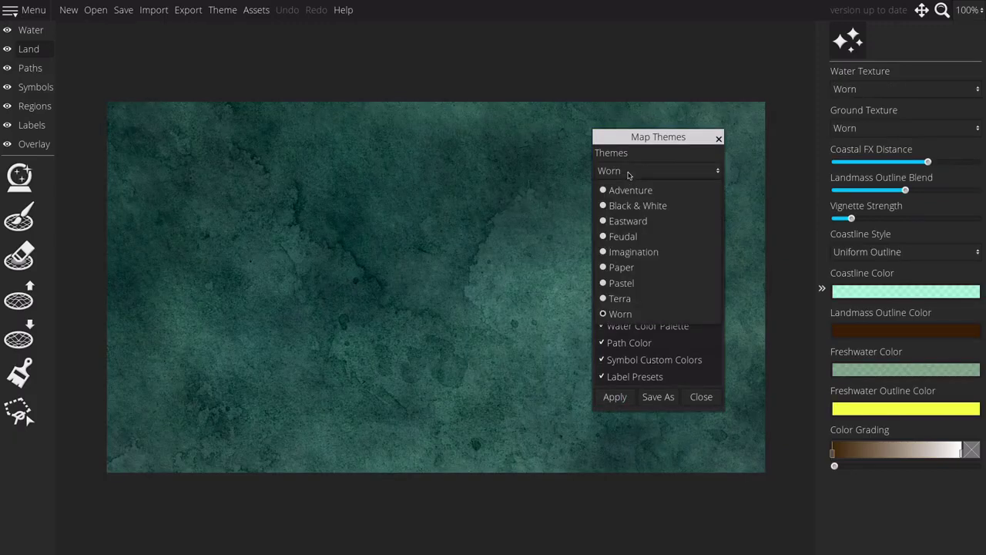
left_click(629, 257)
left_click(615, 397)
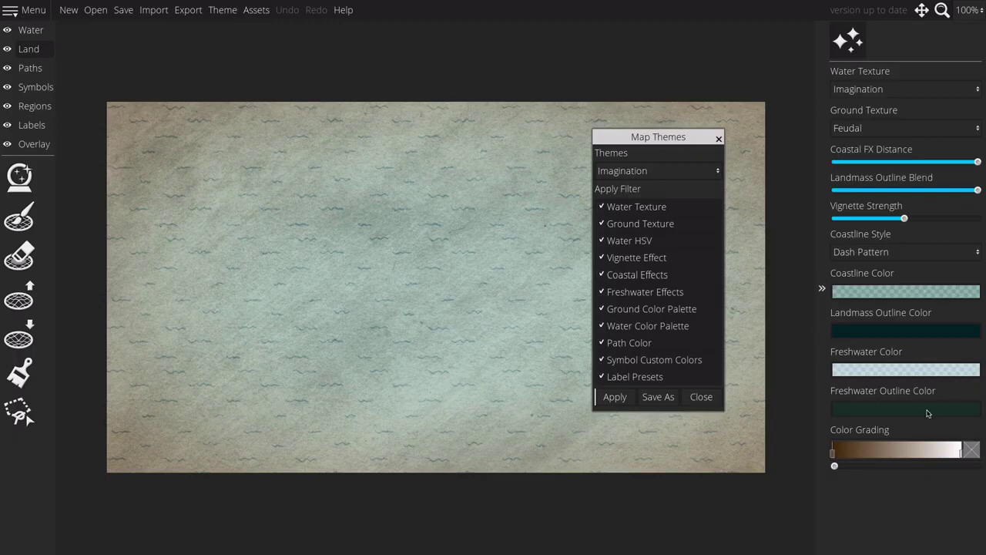
left_click(718, 138)
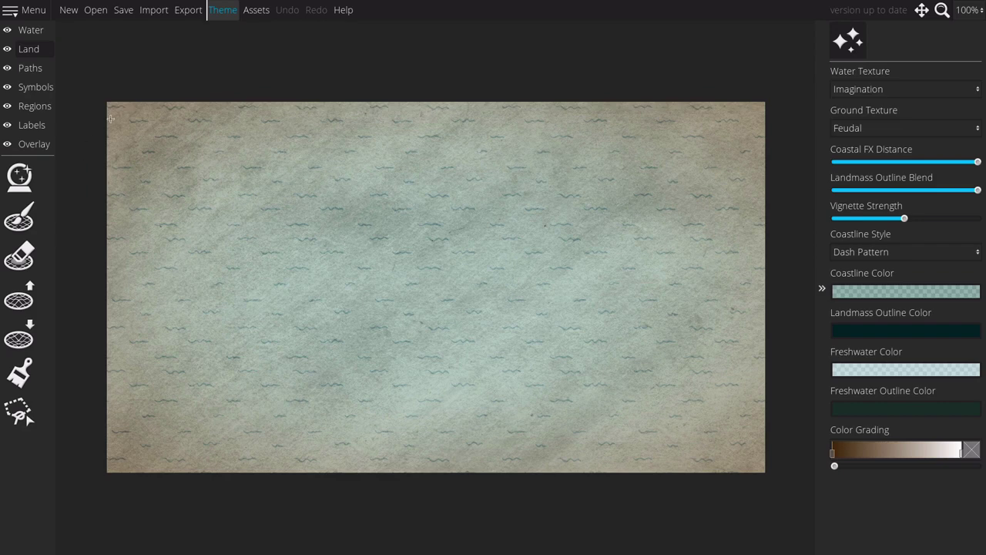
Step: Generate landmasses automatically with the Archipelago pattern, using roughness 0.5, detail 4 and water level 0.5
left_click(20, 179)
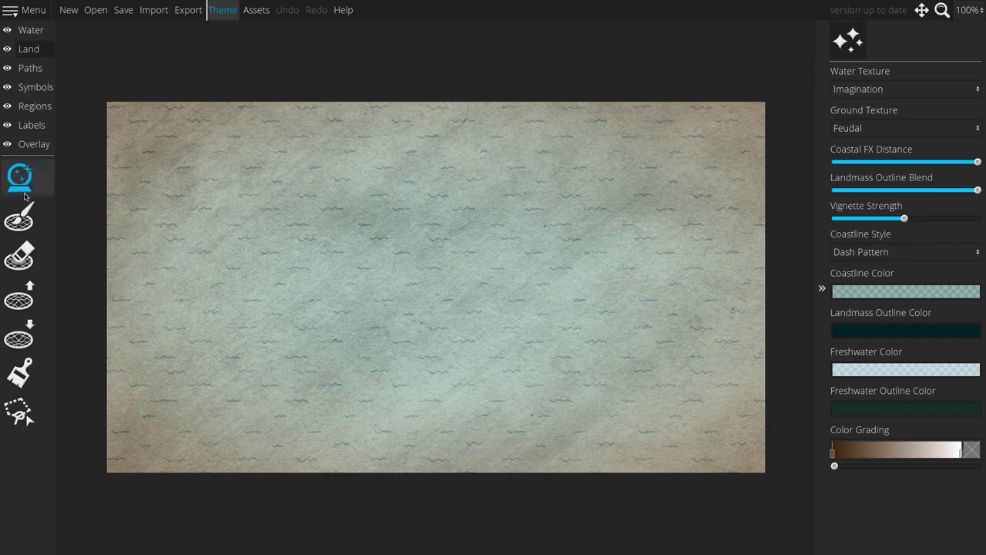
left_click(23, 181)
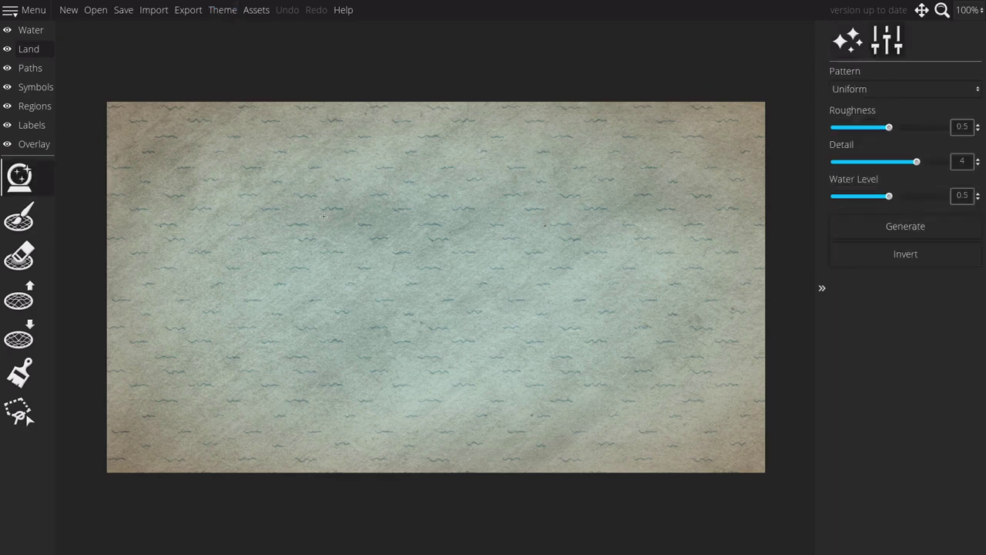
left_click(899, 91)
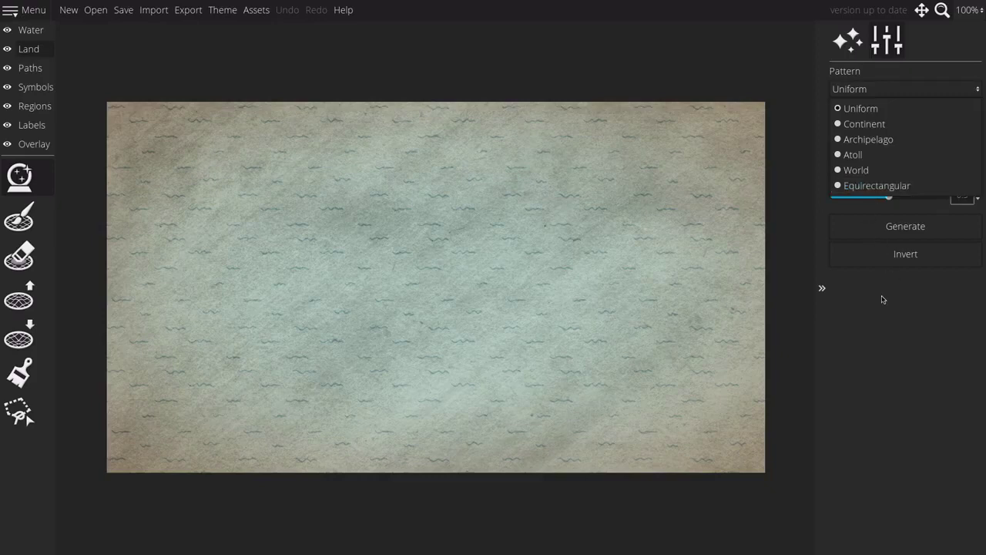
left_click(904, 329)
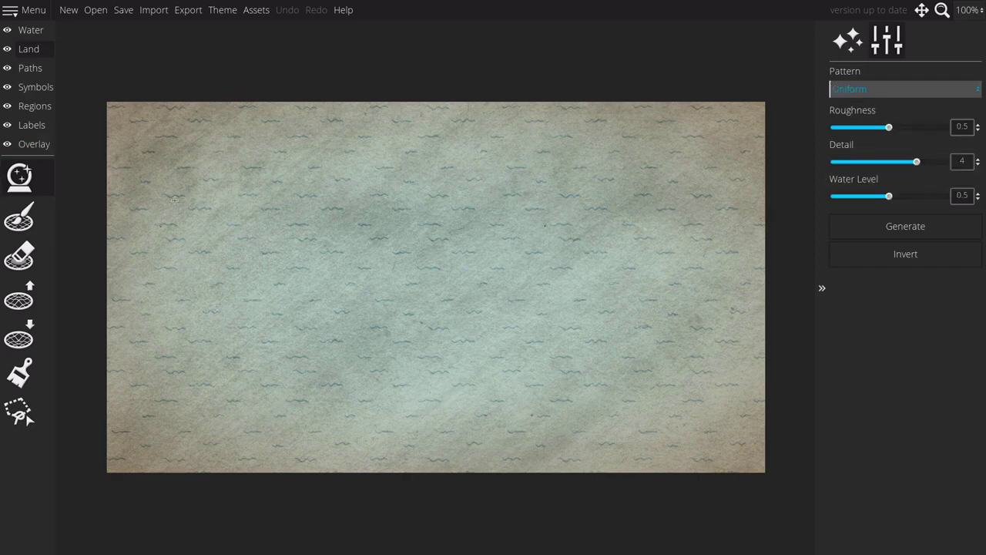
left_click(847, 94)
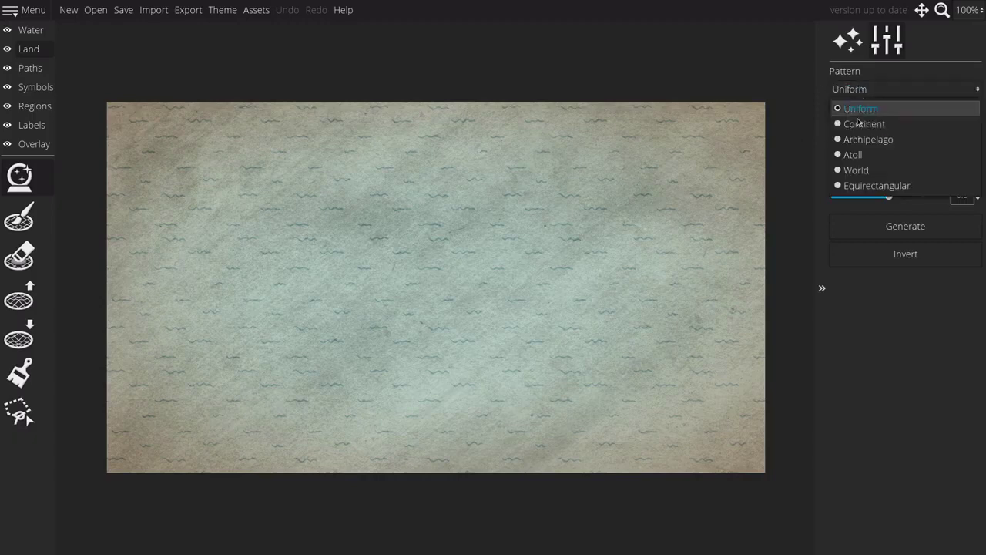
left_click(867, 137)
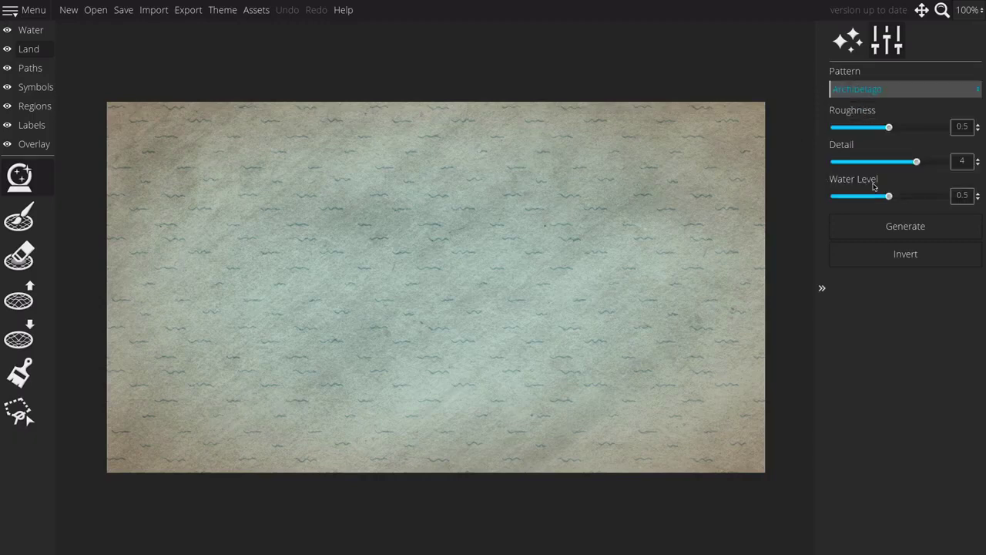
left_click(919, 225)
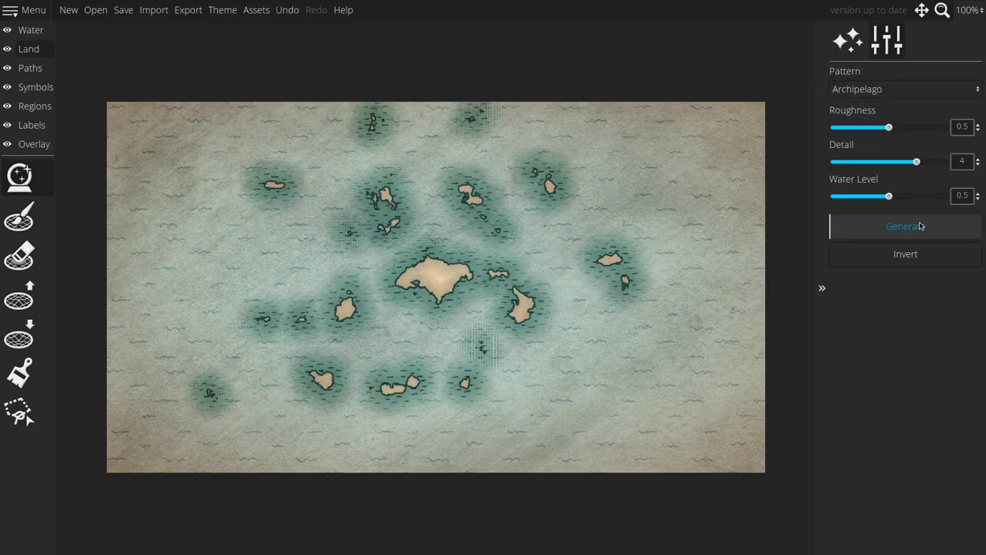
Step: Set the generator's water level to 0.43 and invert the map's land and water
mouse_move(890, 198)
left_mouse_down()
mouse_move(835, 202)
mouse_move(935, 198)
mouse_move(823, 195)
mouse_move(920, 197)
mouse_move(860, 199)
mouse_move(897, 204)
left_mouse_up()
left_click(913, 260)
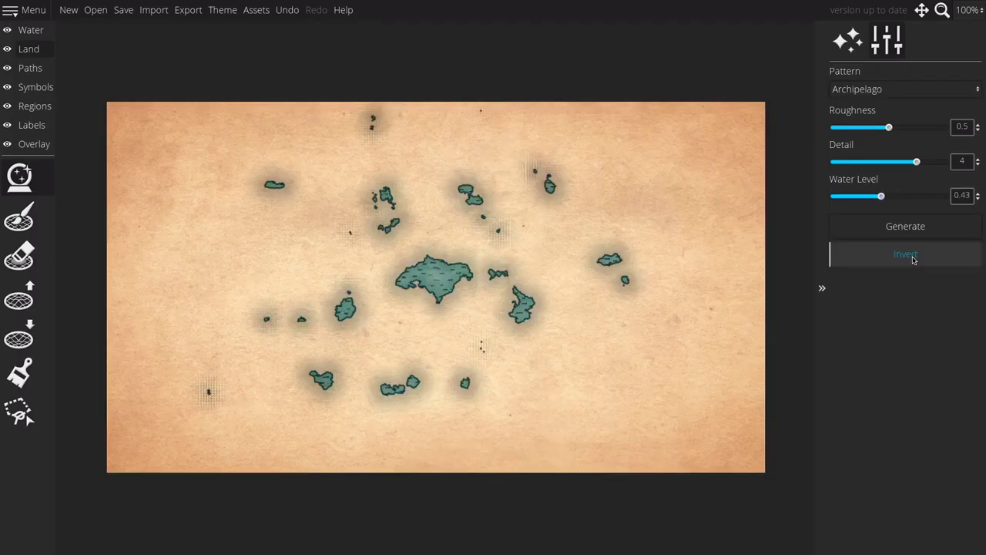
Step: Try generating Archipelago landmasses with roughness 0.3, detail 2 and water level 0.43
left_click(906, 228)
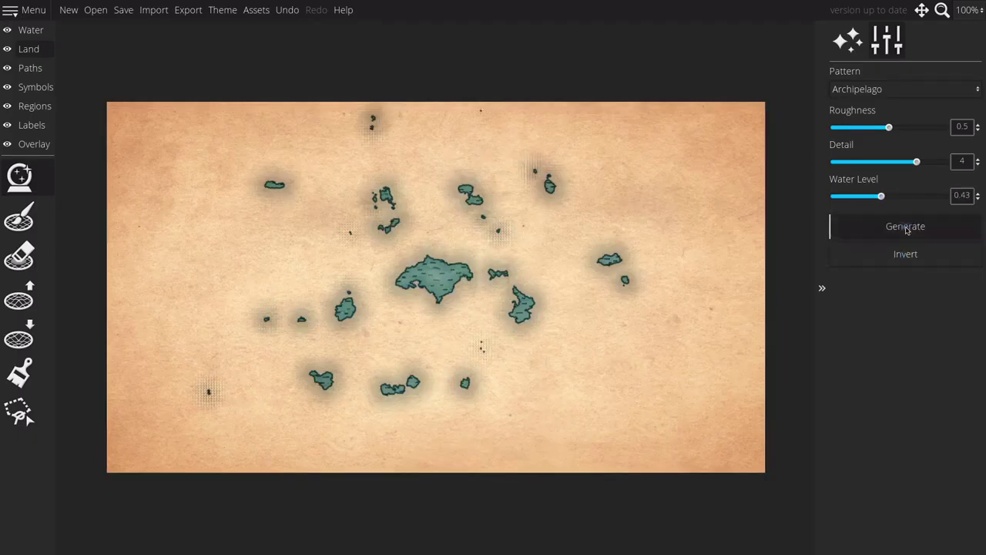
left_click_drag(890, 131, 868, 136)
left_click_drag(916, 163, 855, 170)
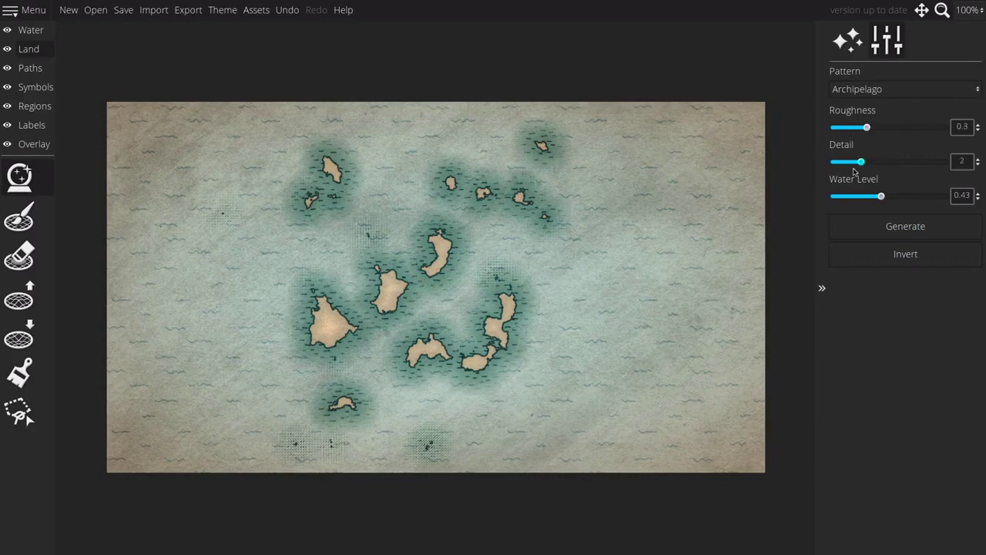
left_click(909, 230)
left_click(910, 231)
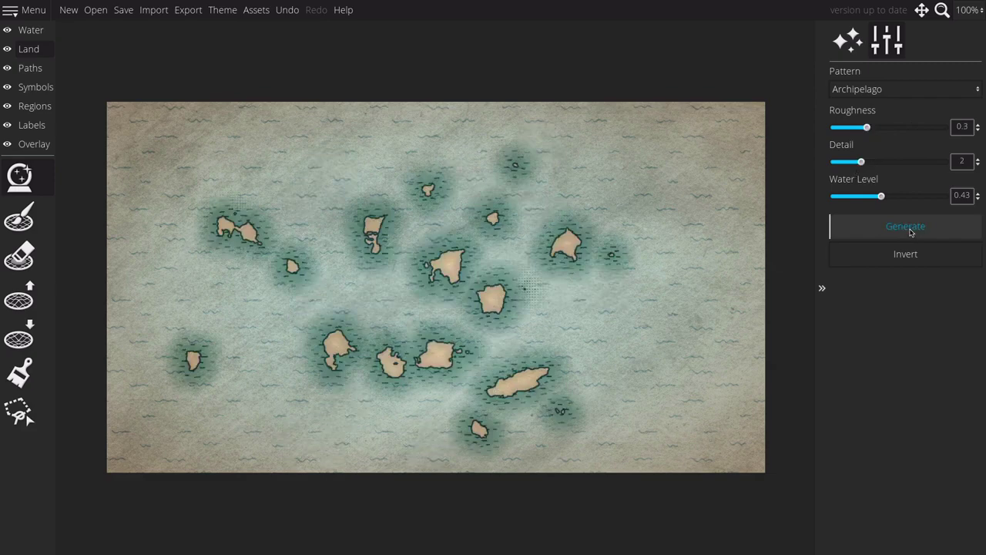
Step: Try generating landmasses with the Atoll pattern and with the Uniform pattern
left_click(869, 91)
left_click(861, 157)
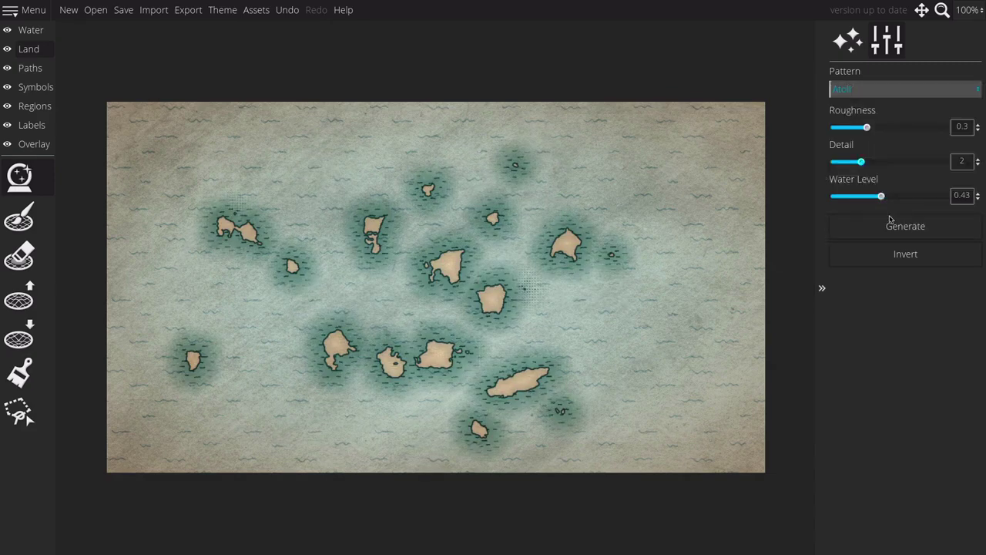
left_click(911, 225)
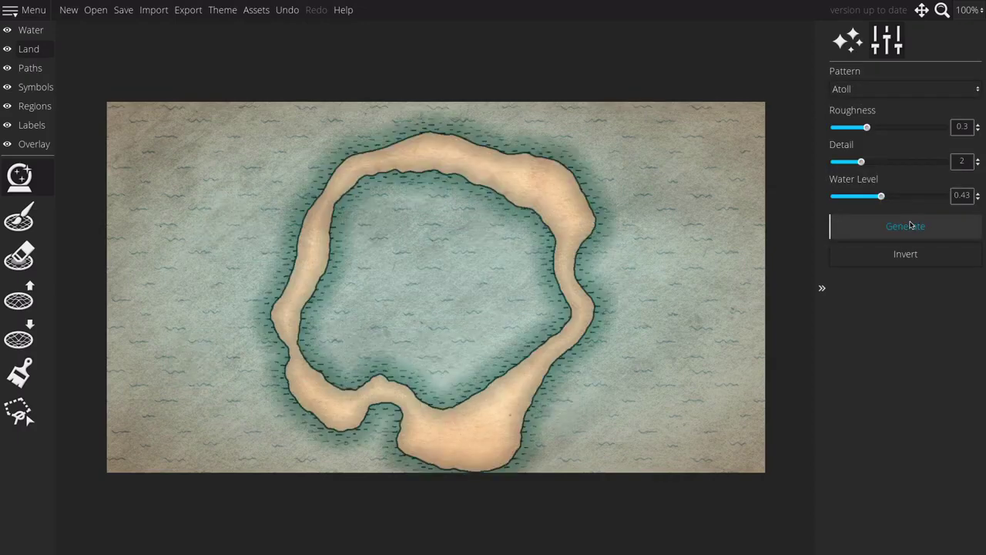
left_click(874, 92)
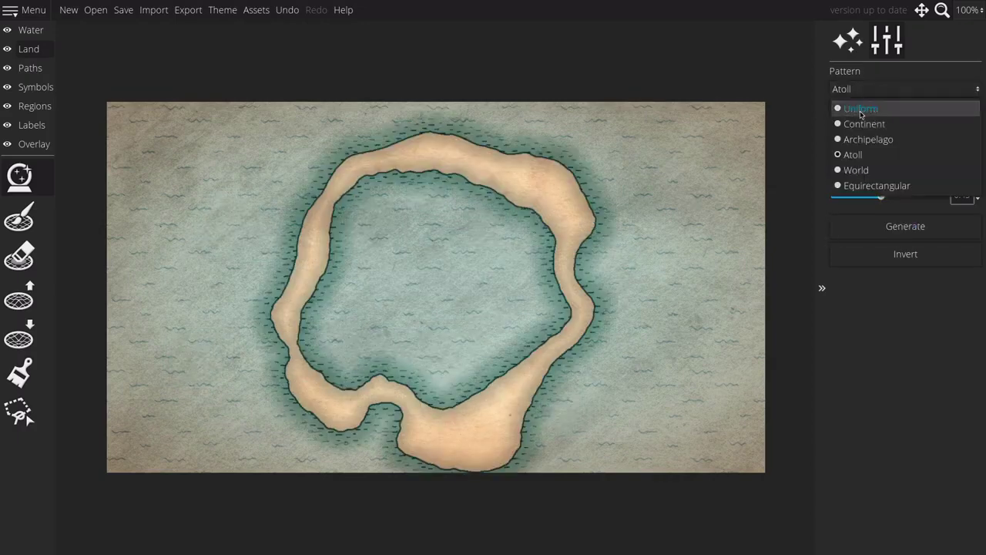
left_click(862, 111)
left_click(907, 229)
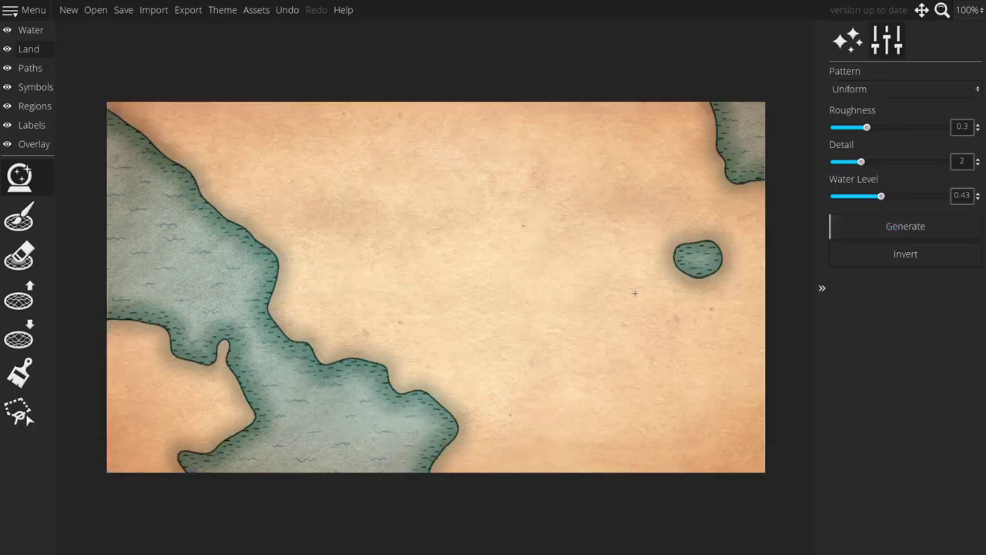
Step: Try generating several landmass variations with the Continent pattern
left_click(883, 88)
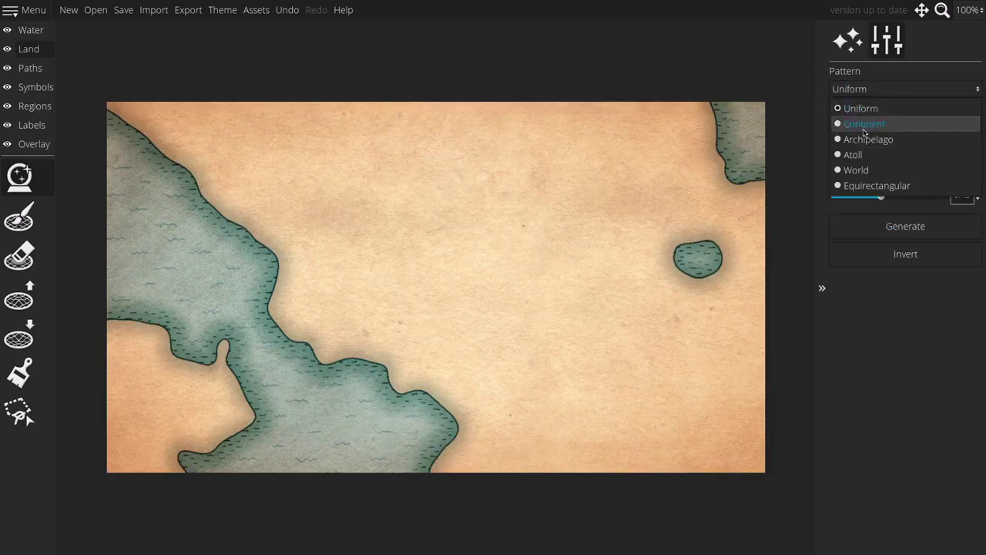
left_click(864, 122)
left_click(904, 225)
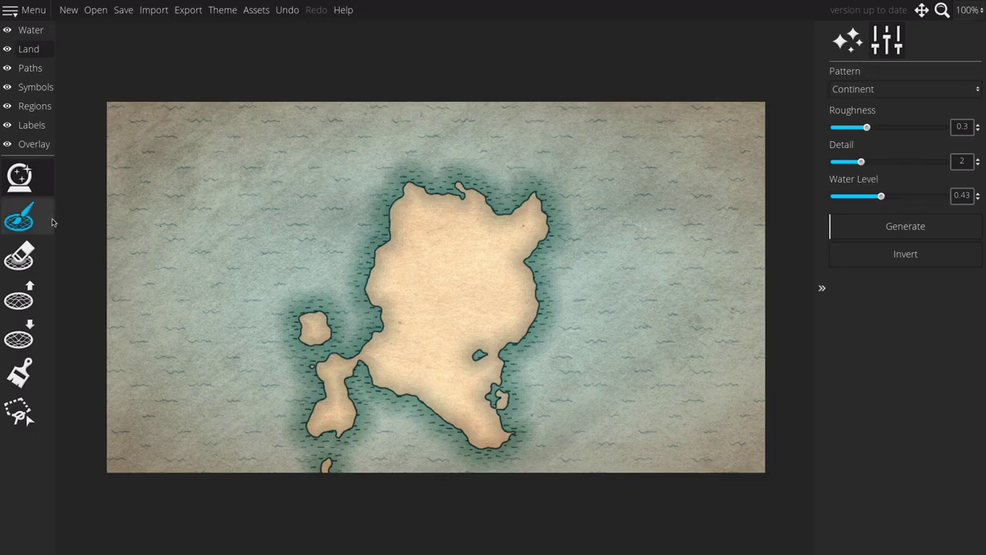
left_click(907, 229)
left_click(907, 230)
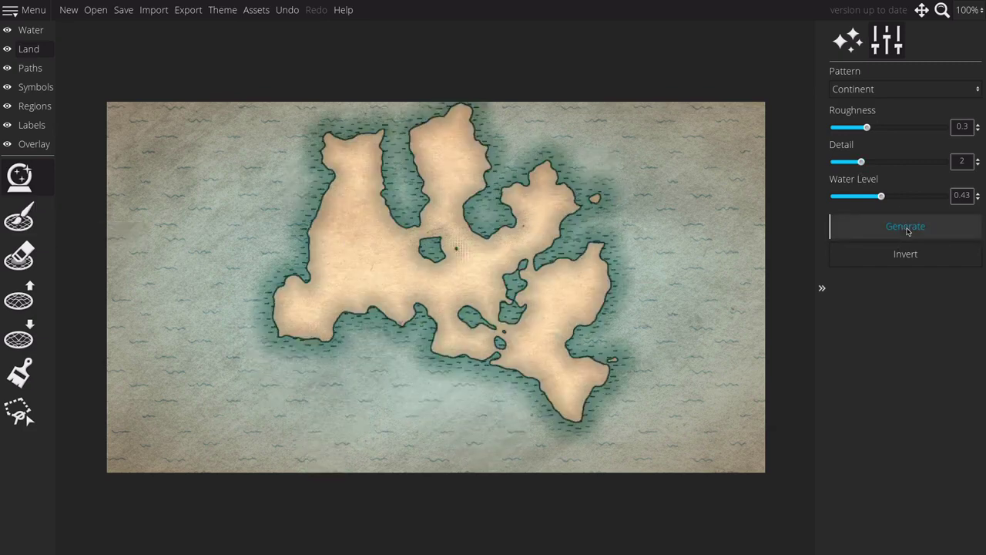
left_click(907, 230)
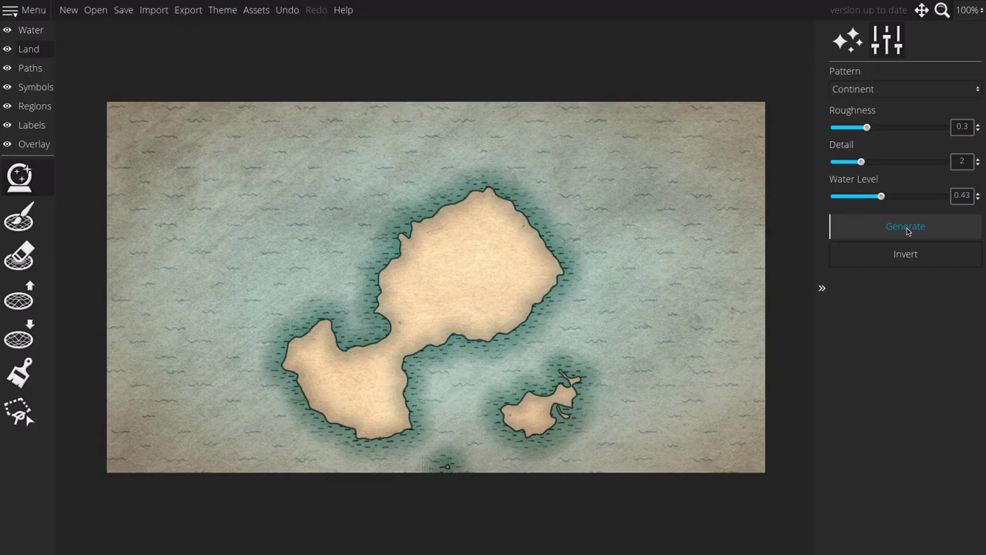
left_click(907, 229)
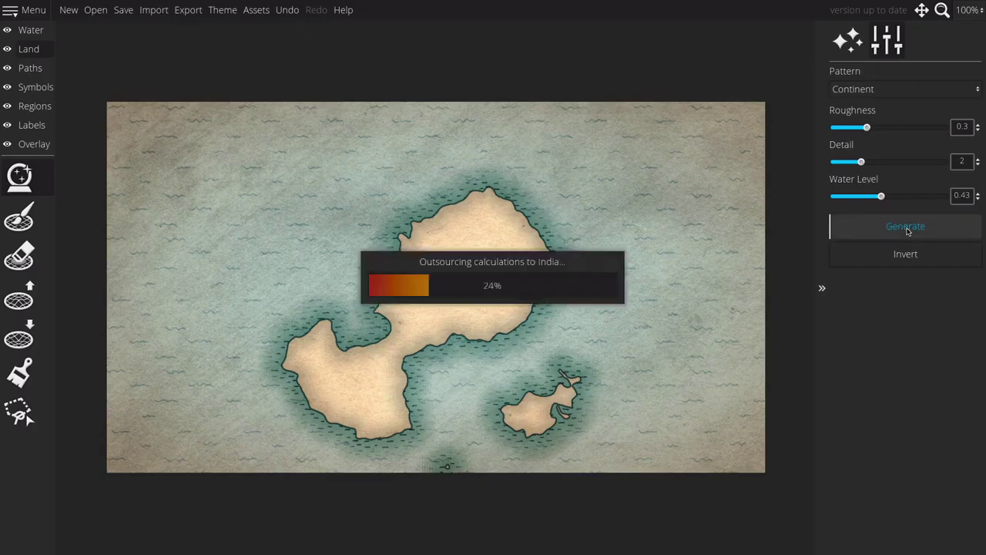
left_click(907, 230)
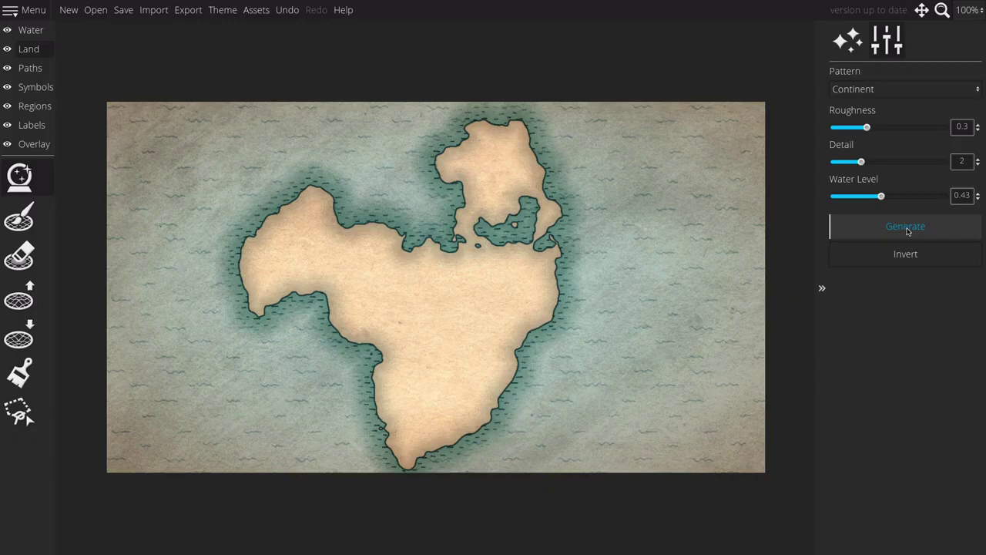
left_click(907, 229)
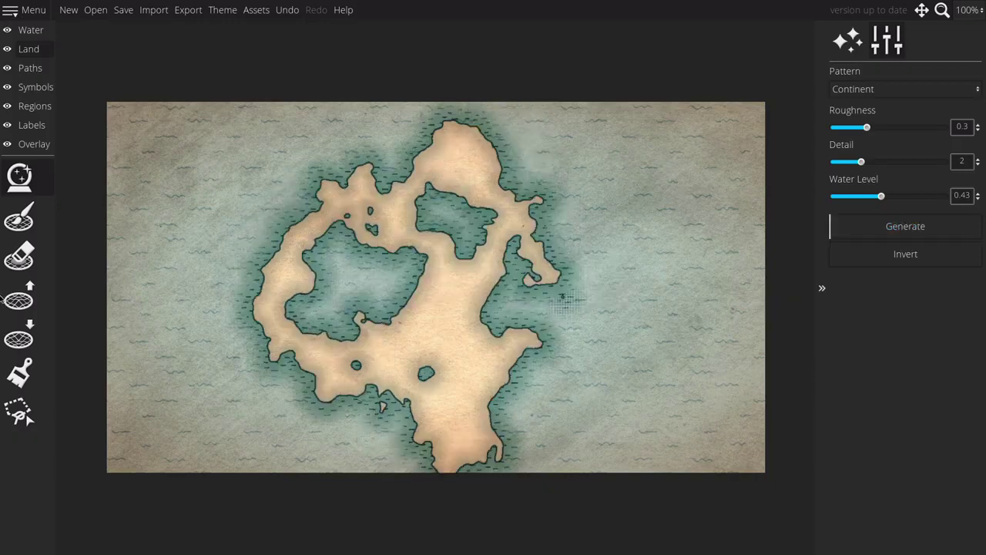
Step: Erase all land from the map with the land eraser at size 256
left_click(19, 256)
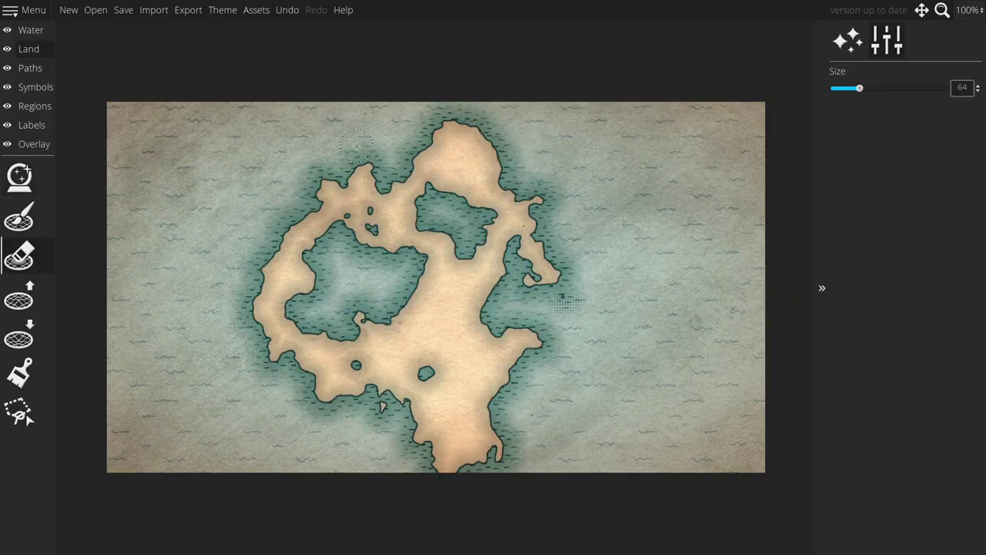
scroll(356, 145, "up", 2)
left_click_drag(866, 90, 963, 98)
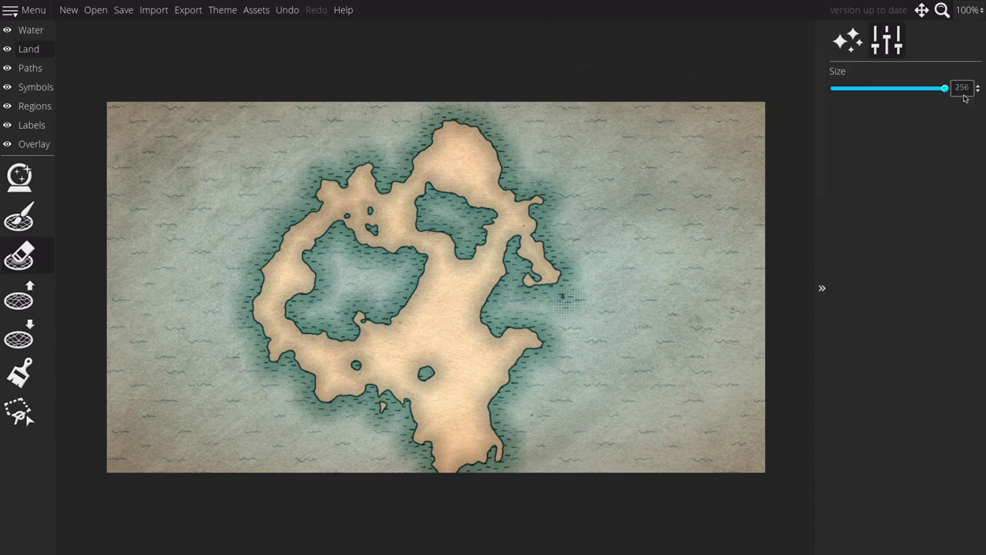
left_click_drag(331, 194, 517, 149)
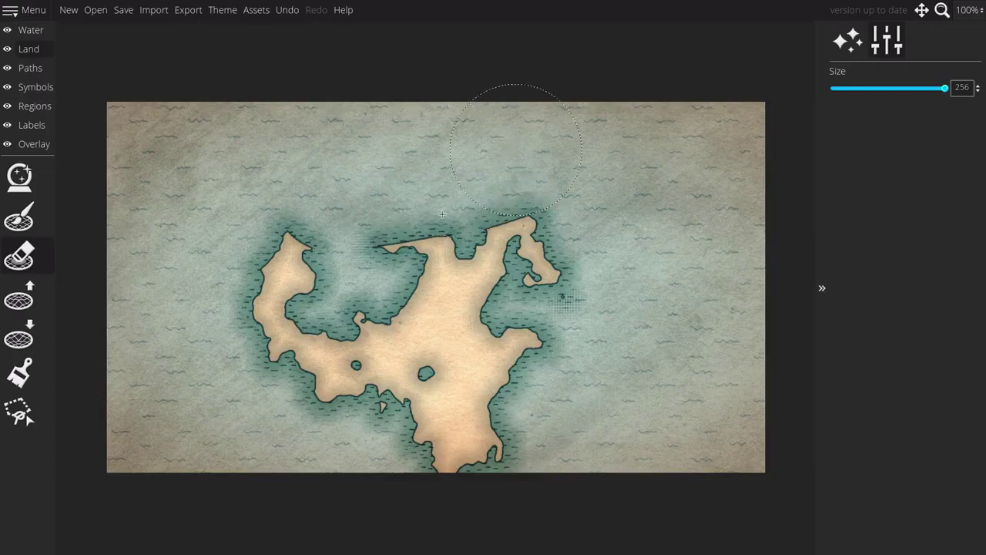
mouse_move(442, 213)
left_mouse_down()
mouse_move(380, 301)
mouse_move(386, 324)
mouse_move(310, 327)
mouse_move(307, 346)
mouse_move(462, 412)
mouse_move(531, 277)
left_mouse_up()
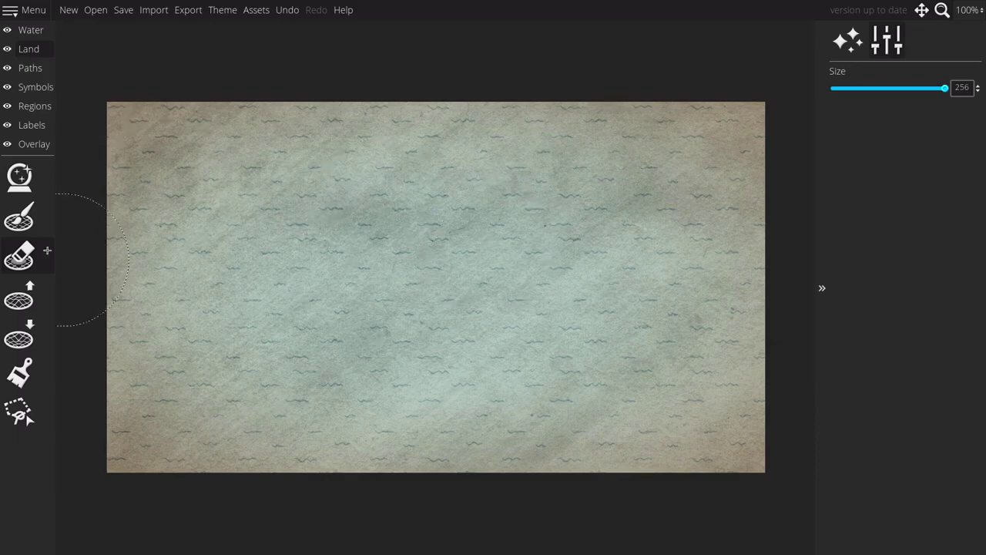
Step: Paint a large curved landmass across the empty map with the land brush at size 166
left_click(17, 221)
left_click(17, 221)
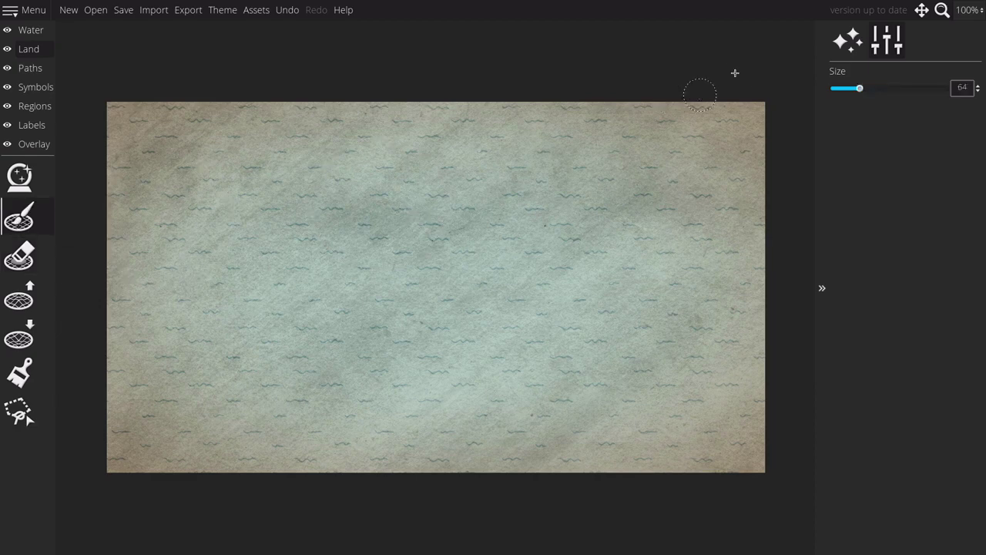
left_click_drag(860, 88, 904, 97)
left_click(904, 97)
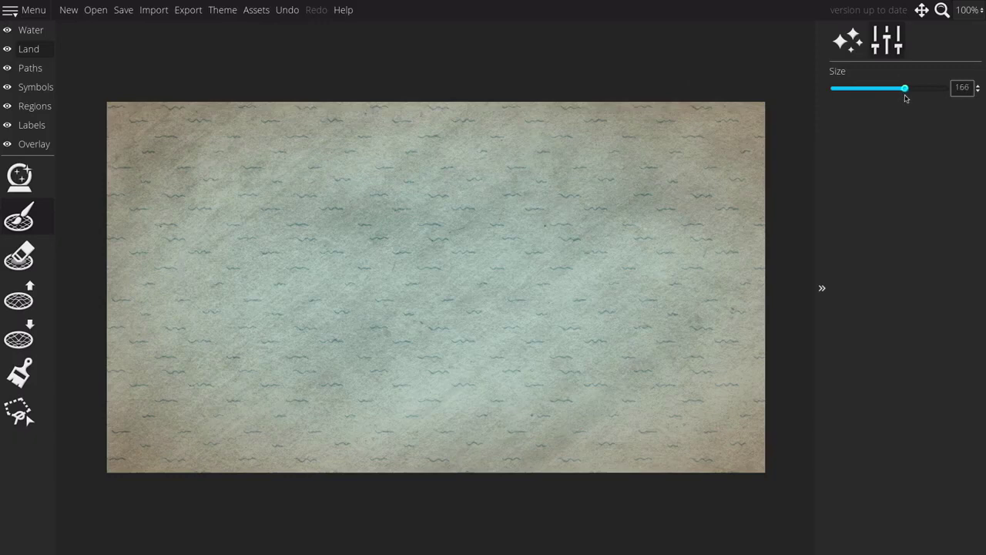
left_click(414, 177)
mouse_move(415, 177)
left_mouse_down()
mouse_move(331, 207)
mouse_move(340, 267)
mouse_move(276, 308)
mouse_move(268, 327)
mouse_move(312, 364)
mouse_move(355, 377)
mouse_move(507, 377)
mouse_move(540, 362)
mouse_move(536, 286)
mouse_move(555, 278)
mouse_move(586, 296)
mouse_move(622, 337)
mouse_move(661, 330)
left_mouse_up()
Step: Extend the landmass with the land brush at size 70, adding eastern and western peninsulas and filling the central bay
key("bracketleft")
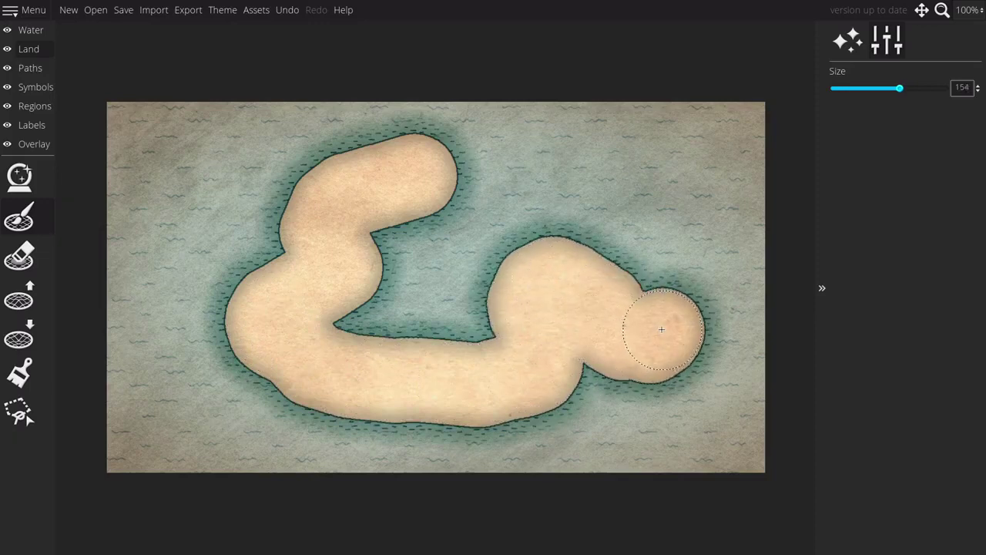
key("bracketleft")
mouse_move(658, 286)
left_mouse_down()
mouse_move(656, 223)
mouse_move(714, 217)
mouse_move(686, 231)
left_mouse_up()
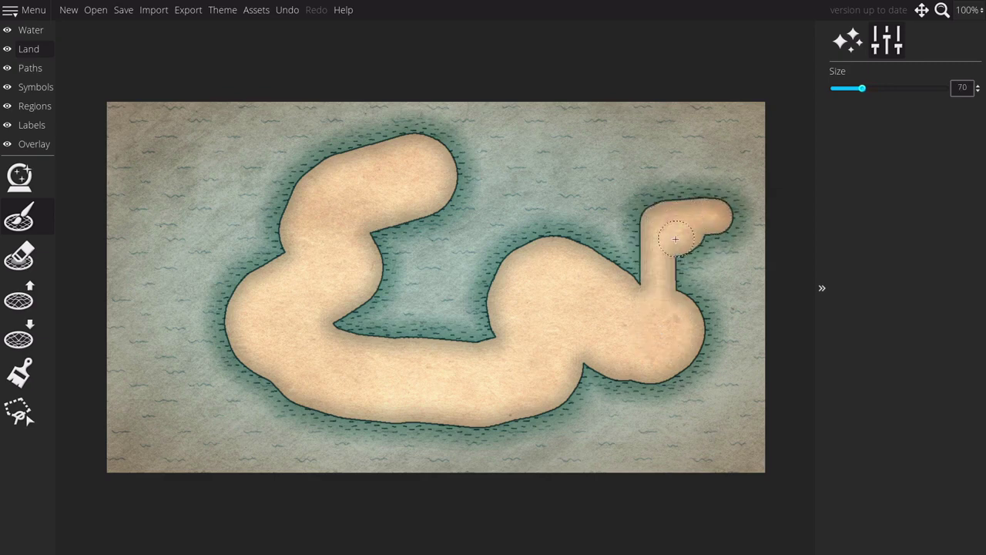
mouse_move(453, 169)
left_mouse_down()
mouse_move(547, 209)
mouse_move(561, 244)
mouse_move(523, 255)
mouse_move(422, 194)
mouse_move(422, 205)
mouse_move(537, 231)
mouse_move(494, 199)
mouse_move(479, 216)
mouse_move(504, 244)
mouse_move(487, 229)
mouse_move(409, 209)
mouse_move(371, 272)
mouse_move(316, 328)
mouse_move(417, 313)
mouse_move(465, 332)
mouse_move(489, 325)
mouse_move(364, 332)
mouse_move(407, 248)
mouse_move(441, 265)
mouse_move(509, 268)
mouse_move(494, 309)
mouse_move(415, 298)
mouse_move(460, 255)
mouse_move(550, 228)
mouse_move(513, 229)
mouse_move(483, 271)
mouse_move(484, 292)
mouse_move(393, 280)
left_mouse_up()
mouse_move(244, 339)
left_mouse_down()
mouse_move(214, 371)
mouse_move(142, 363)
mouse_move(158, 322)
mouse_move(150, 280)
mouse_move(173, 277)
mouse_move(154, 339)
mouse_move(204, 347)
mouse_move(275, 286)
left_mouse_up()
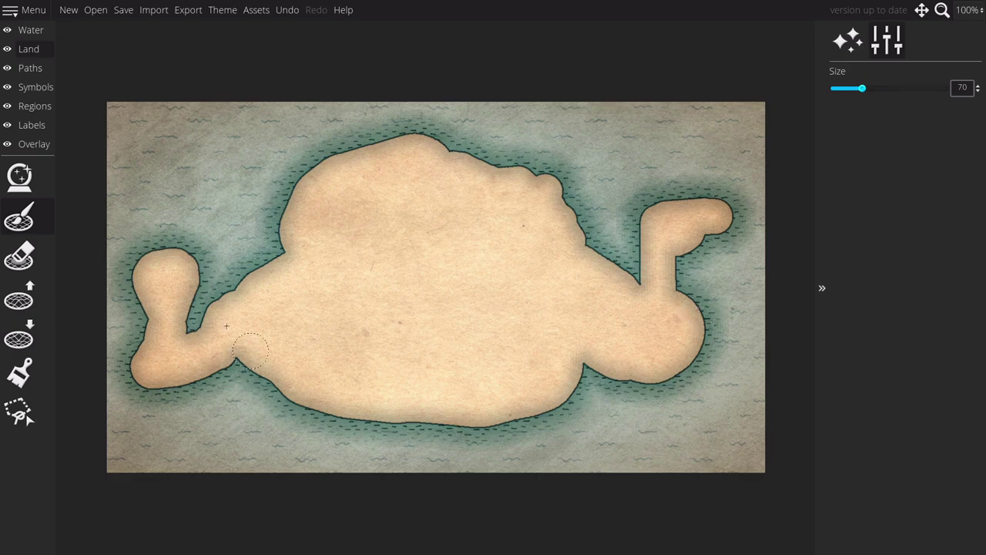
Step: Roughen the northwestern coastline by lowering the land with brush size 42 and roughness 1.23
left_click(18, 337)
scroll(245, 225, "up", 5)
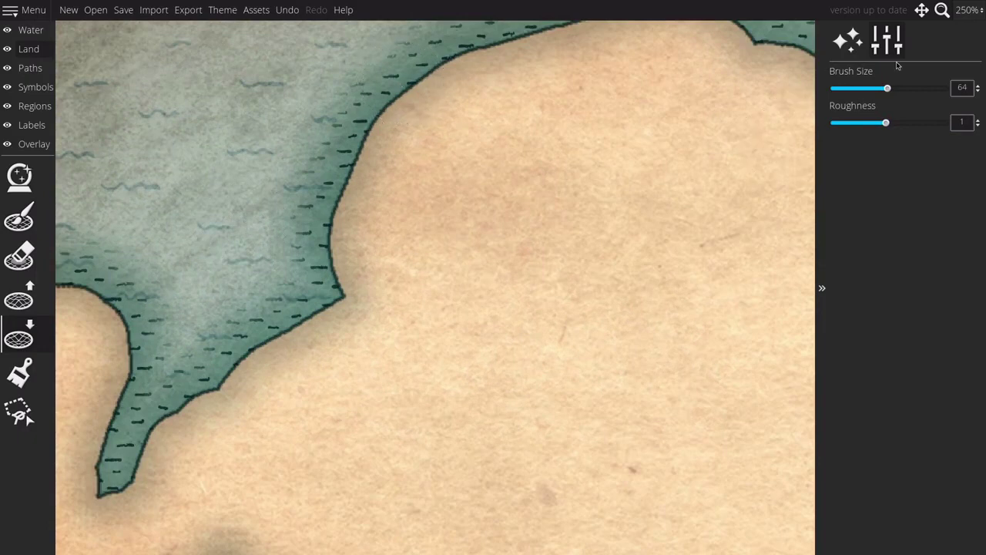
left_click_drag(886, 124, 900, 124)
left_click(887, 89)
left_click_drag(887, 89, 869, 89)
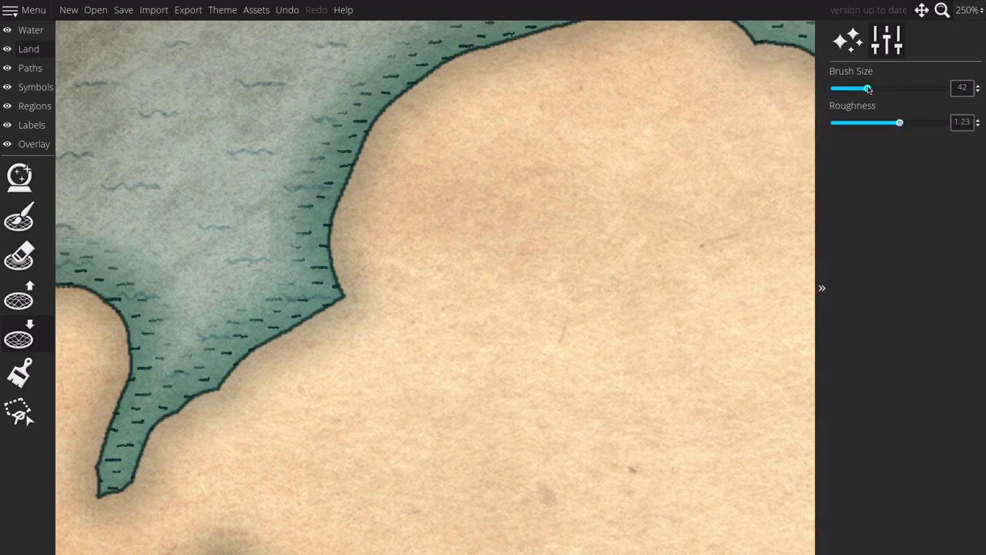
mouse_move(485, 109)
left_mouse_down()
mouse_move(428, 73)
mouse_move(461, 53)
mouse_move(462, 77)
mouse_move(417, 78)
mouse_move(408, 88)
left_mouse_up()
mouse_move(400, 94)
left_mouse_down()
mouse_move(348, 151)
mouse_move(363, 127)
mouse_move(348, 161)
mouse_move(370, 177)
mouse_move(333, 210)
mouse_move(326, 237)
mouse_move(353, 249)
mouse_move(339, 313)
mouse_move(262, 356)
mouse_move(219, 399)
left_mouse_up()
Step: Roughen the western peninsula's coast at roughness 1.55 and set the roughness to 0.55 for the southwestern shore
scroll(339, 312, "down", 4)
mouse_move(363, 266)
left_mouse_down()
mouse_move(339, 272)
mouse_move(313, 327)
mouse_move(316, 309)
mouse_move(264, 374)
mouse_move(201, 389)
mouse_move(280, 271)
mouse_move(264, 245)
mouse_move(284, 216)
mouse_move(282, 174)
mouse_move(208, 155)
mouse_move(139, 180)
mouse_move(127, 224)
mouse_move(156, 345)
mouse_move(134, 382)
mouse_move(131, 428)
mouse_move(122, 421)
mouse_move(123, 472)
mouse_move(235, 486)
mouse_move(331, 455)
left_mouse_up()
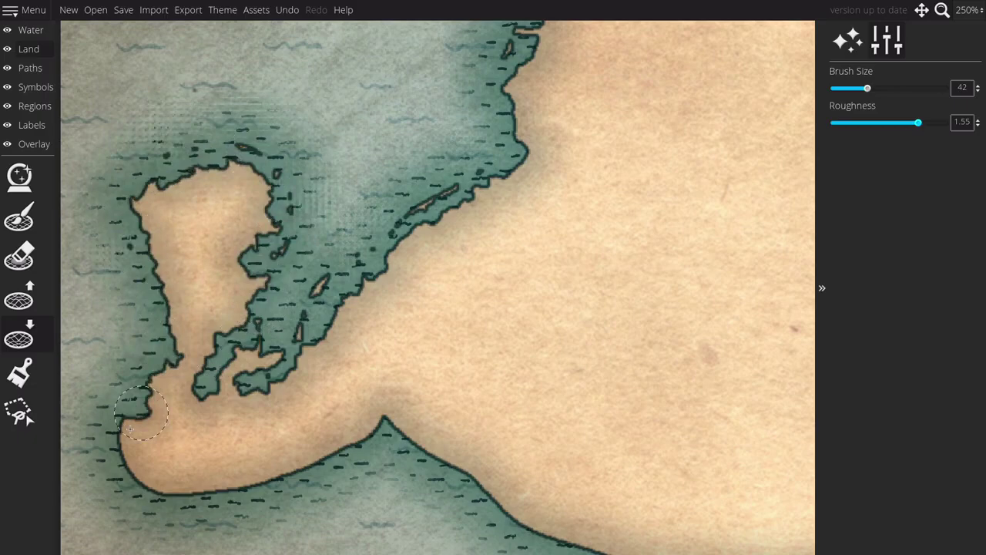
left_click(922, 124)
left_click_drag(923, 123, 859, 124)
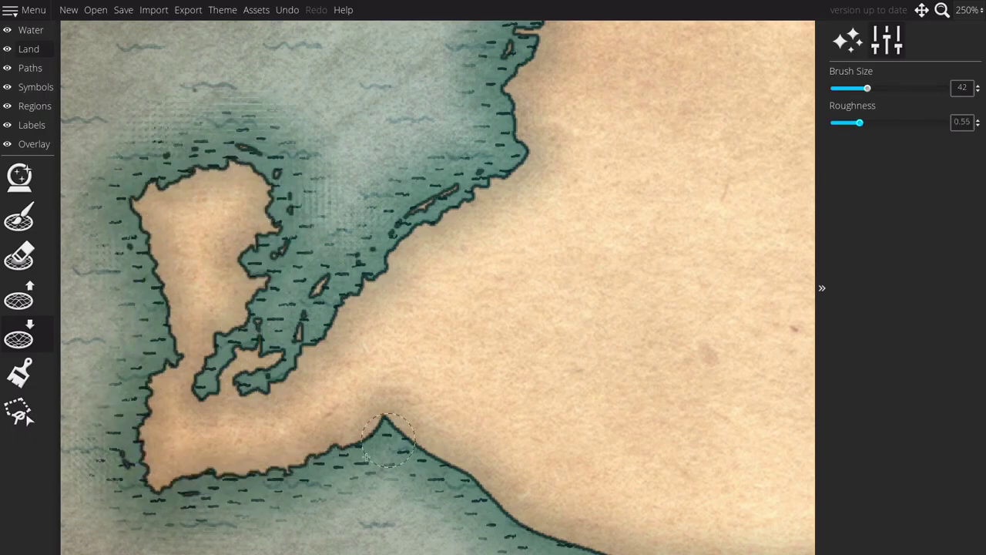
Step: Roughen the southern and southeastern coastline by lowering the land at roughness 2, reducing the brush size to 34
left_click(904, 124)
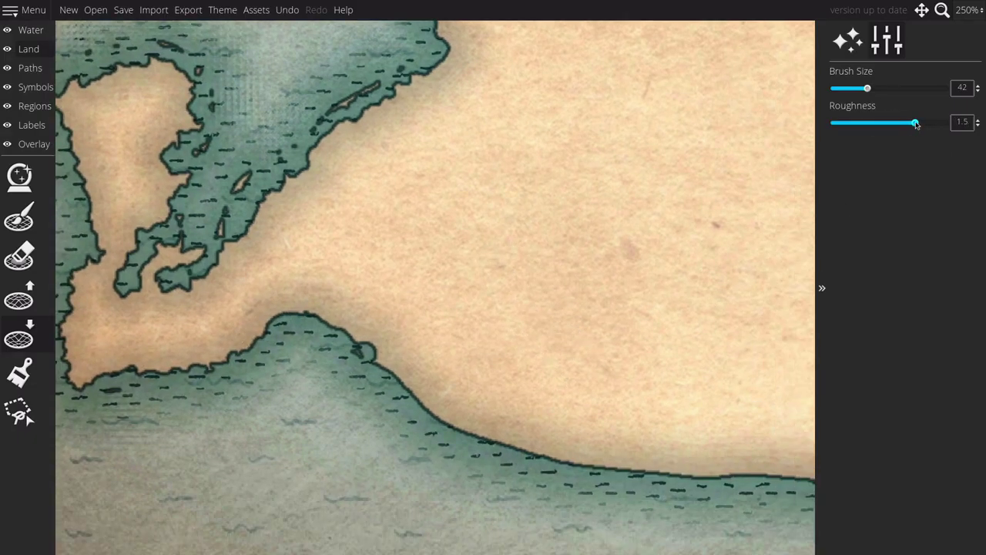
left_click_drag(914, 123, 945, 123)
mouse_move(363, 328)
left_mouse_down()
mouse_move(466, 416)
mouse_move(540, 412)
mouse_move(616, 440)
mouse_move(671, 440)
mouse_move(505, 386)
mouse_move(704, 403)
mouse_move(531, 387)
mouse_move(670, 368)
mouse_move(558, 404)
mouse_move(629, 415)
mouse_move(737, 347)
mouse_move(550, 346)
mouse_move(619, 305)
mouse_move(655, 231)
mouse_move(640, 324)
mouse_move(539, 293)
mouse_move(480, 260)
mouse_move(594, 281)
mouse_move(671, 266)
mouse_move(721, 208)
mouse_move(741, 240)
mouse_move(693, 215)
mouse_move(657, 226)
mouse_move(674, 245)
mouse_move(720, 174)
mouse_move(667, 220)
left_mouse_up()
scroll(741, 239, "down", 4)
scroll(656, 226, "up", 3)
mouse_move(699, 106)
left_mouse_down()
mouse_move(708, 91)
mouse_move(752, 157)
left_mouse_up()
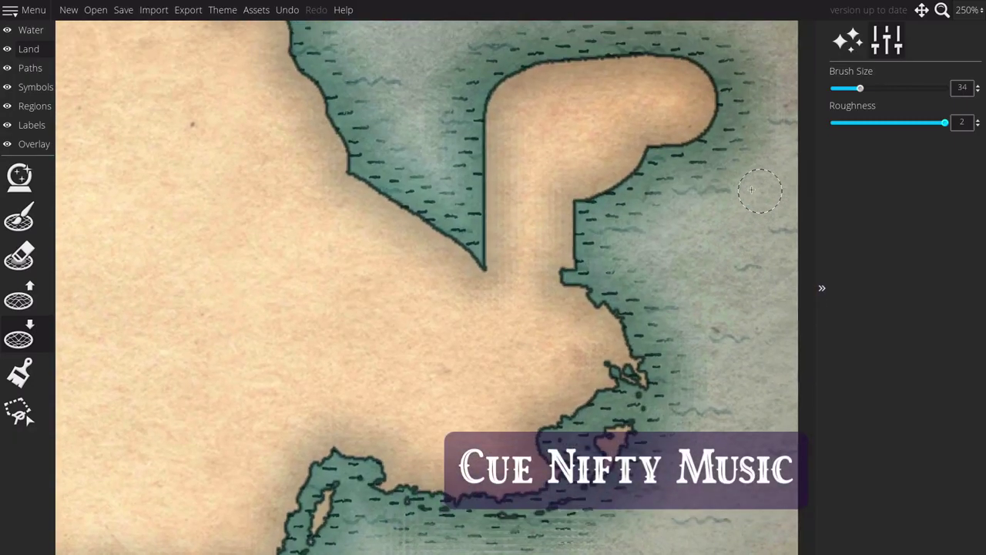
Step: Roughen the northeastern peninsula and northern coastline with brush size 34 and roughness 2, carving a bay into the northern shore
mouse_move(548, 316)
left_mouse_down()
mouse_move(574, 189)
mouse_move(691, 90)
mouse_move(670, 131)
mouse_move(712, 158)
left_mouse_up()
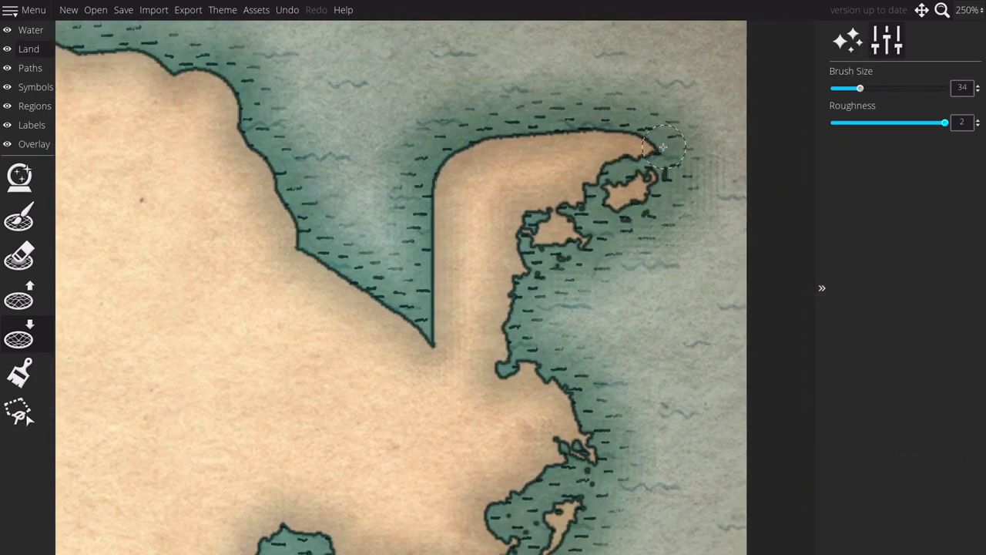
mouse_move(662, 143)
left_mouse_down()
mouse_move(494, 144)
mouse_move(528, 138)
mouse_move(448, 171)
mouse_move(439, 185)
mouse_move(429, 340)
mouse_move(331, 269)
left_mouse_up()
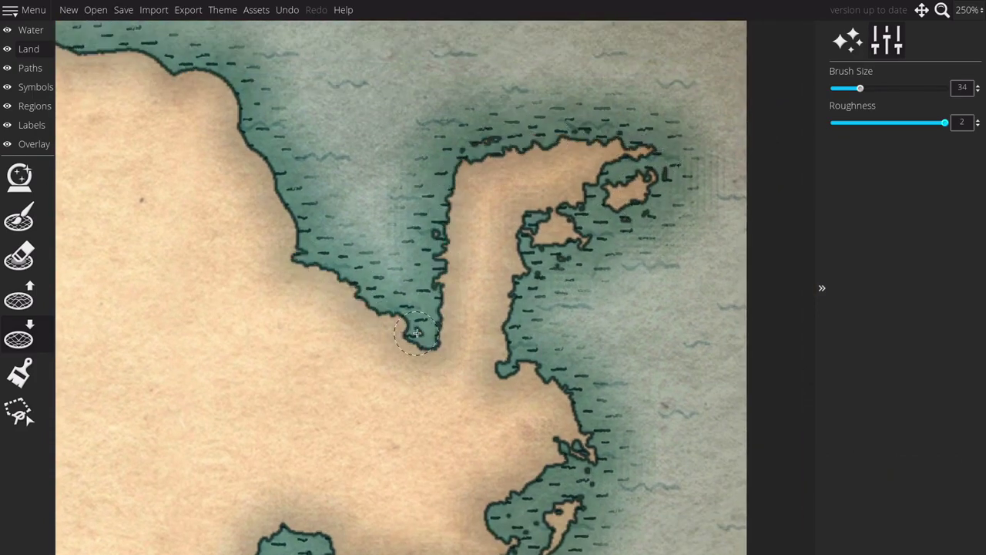
mouse_move(378, 331)
left_mouse_down()
mouse_move(365, 273)
mouse_move(333, 208)
mouse_move(300, 153)
mouse_move(267, 145)
mouse_move(293, 135)
left_mouse_up()
mouse_move(362, 185)
left_mouse_down()
mouse_move(231, 141)
mouse_move(184, 114)
mouse_move(265, 141)
mouse_move(256, 148)
mouse_move(282, 160)
mouse_move(275, 151)
mouse_move(185, 180)
mouse_move(314, 160)
mouse_move(255, 164)
mouse_move(120, 207)
mouse_move(185, 221)
mouse_move(131, 282)
mouse_move(94, 258)
mouse_move(127, 230)
mouse_move(112, 262)
mouse_move(147, 211)
mouse_move(156, 245)
mouse_move(127, 256)
mouse_move(183, 200)
mouse_move(108, 222)
mouse_move(274, 225)
mouse_move(327, 183)
mouse_move(318, 211)
mouse_move(280, 234)
mouse_move(282, 249)
mouse_move(339, 238)
mouse_move(330, 204)
mouse_move(312, 234)
mouse_move(317, 282)
mouse_move(307, 248)
mouse_move(309, 295)
mouse_move(298, 307)
mouse_move(331, 287)
mouse_move(318, 254)
mouse_move(306, 283)
left_mouse_up()
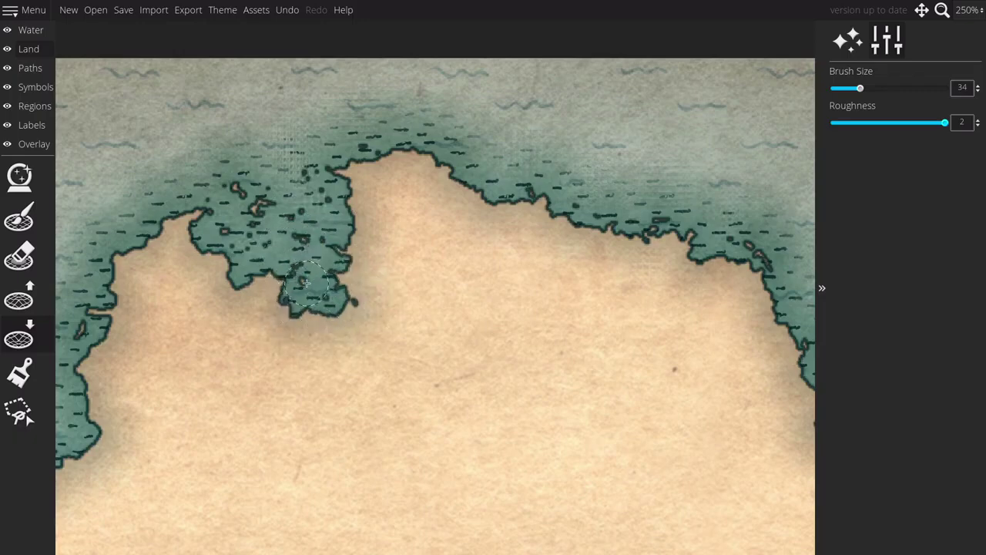
scroll(648, 182, "down", 2)
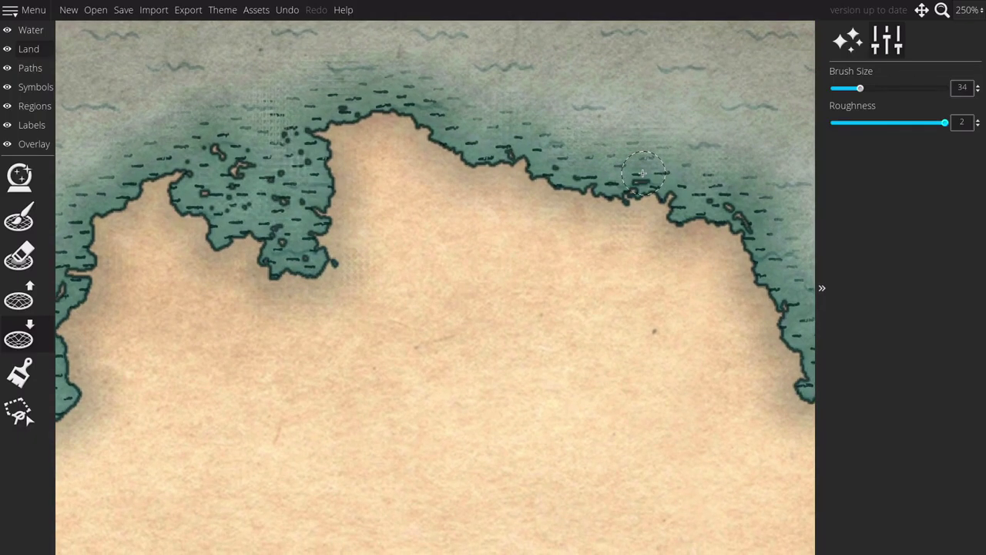
scroll(643, 177, "down", 8)
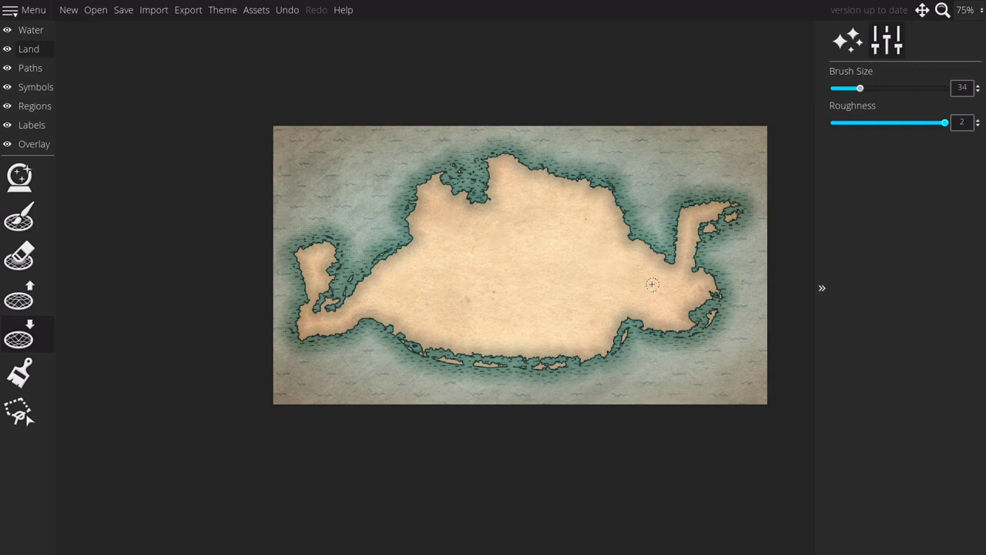
scroll(686, 213, "up", 1)
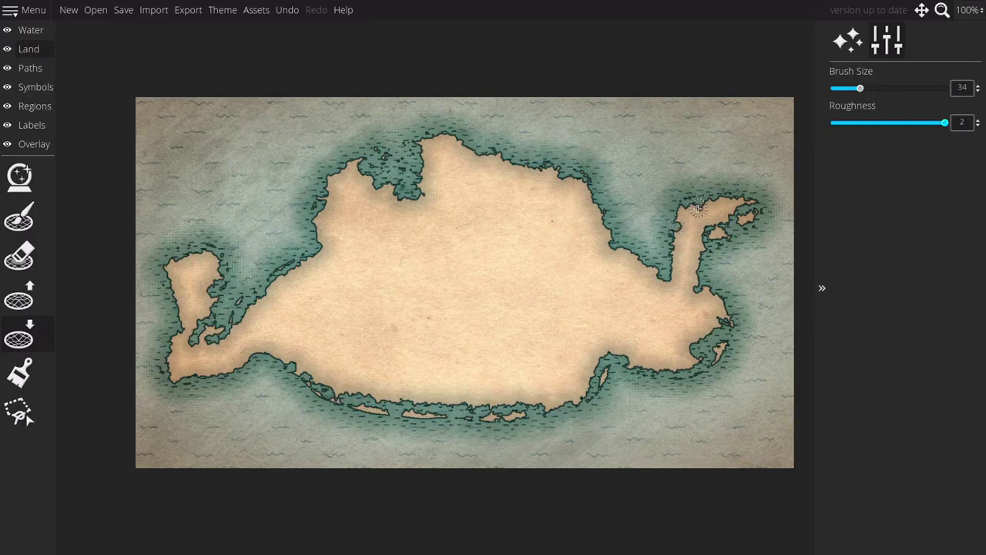
Step: Trim the western edge of the northeastern peninsula's tip by lowering the land with brush size 34 and roughness 2
mouse_move(697, 207)
left_mouse_down()
mouse_move(681, 239)
mouse_move(686, 213)
left_mouse_up()
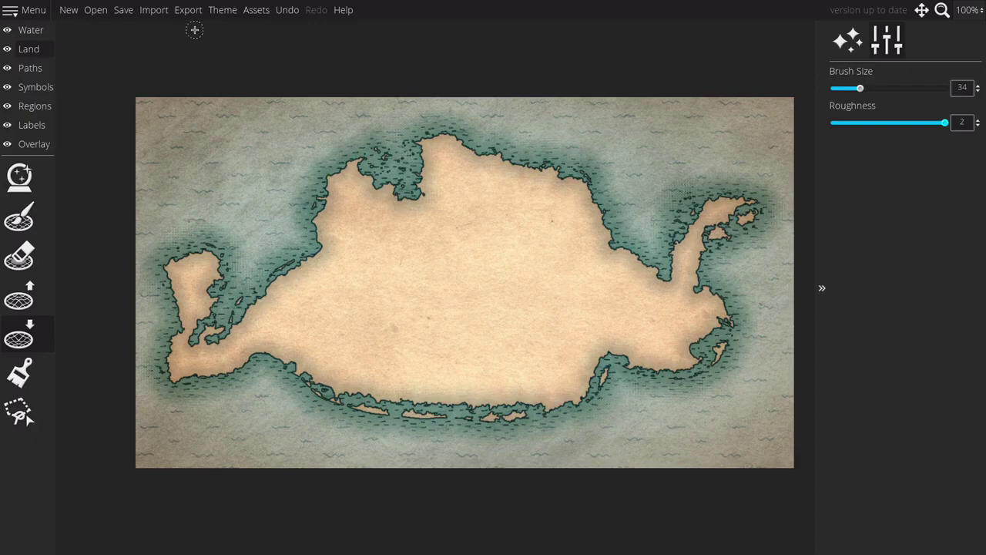
Step: Switch to the land's ground paint brush and add a dark brown custom color, 543f24
left_click(24, 51)
left_click(22, 373)
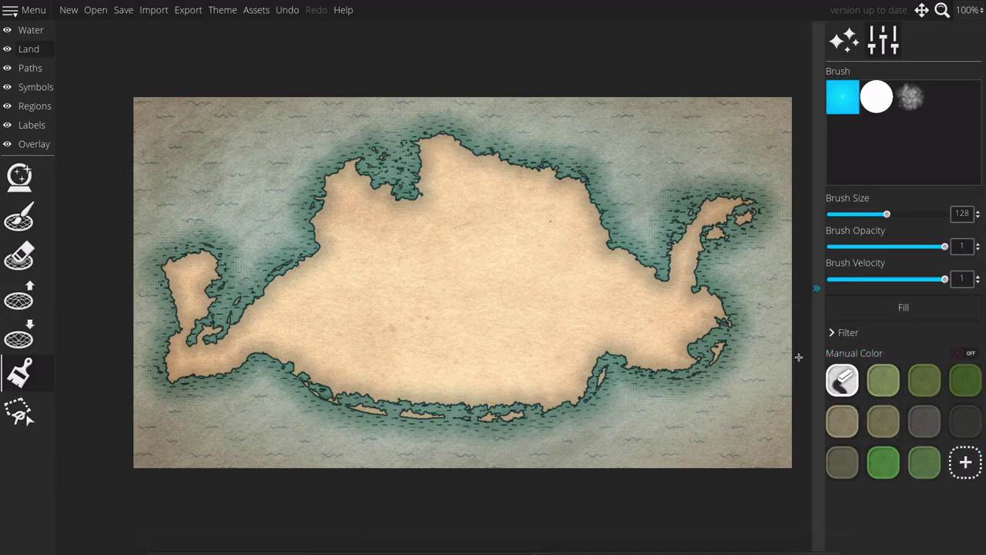
left_click(964, 463)
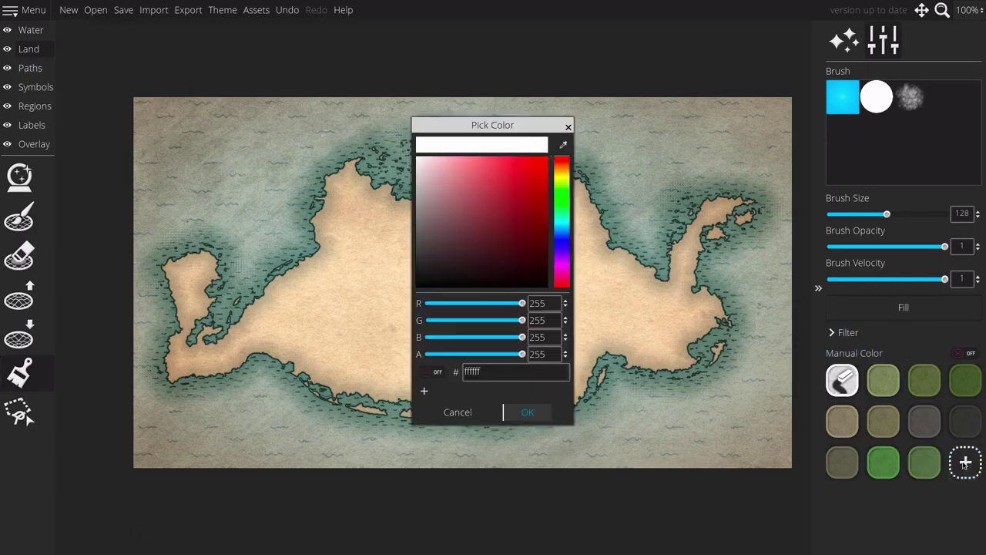
left_click(562, 167)
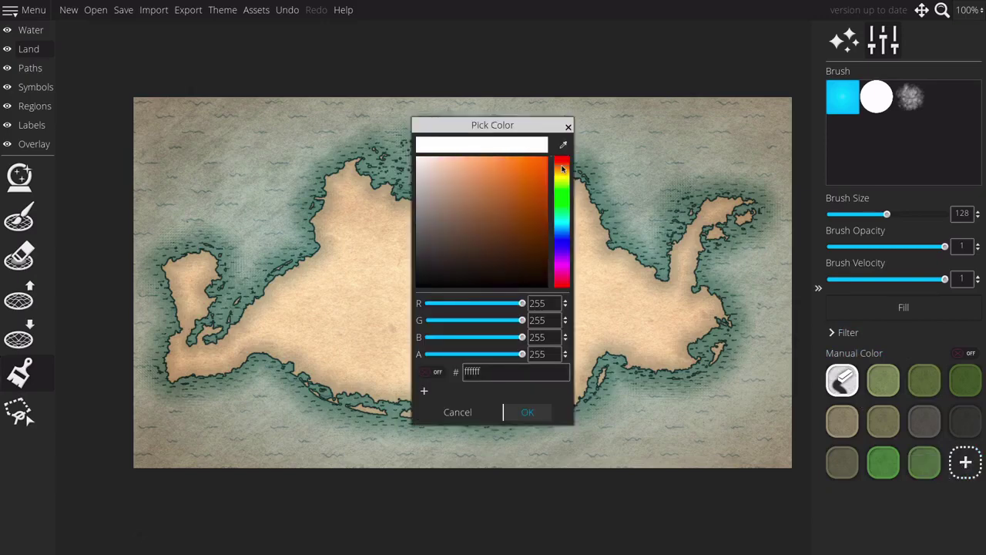
left_click_drag(526, 179, 491, 246)
left_click(564, 173)
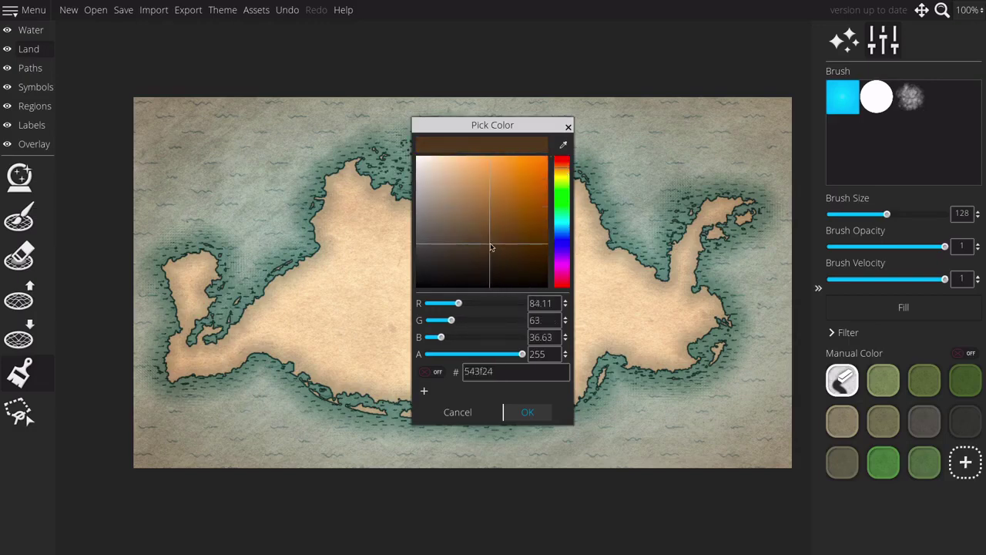
left_click(528, 415)
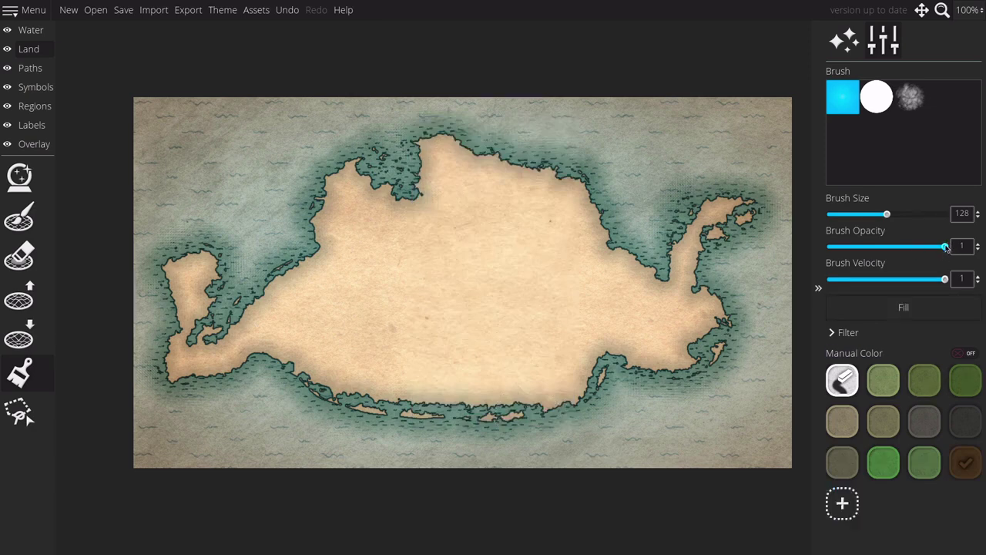
Step: Set the ground brush opacity to 0.18, try it on the western peninsula, undo that stroke and reduce the brush size to 28
left_click_drag(946, 247, 853, 247)
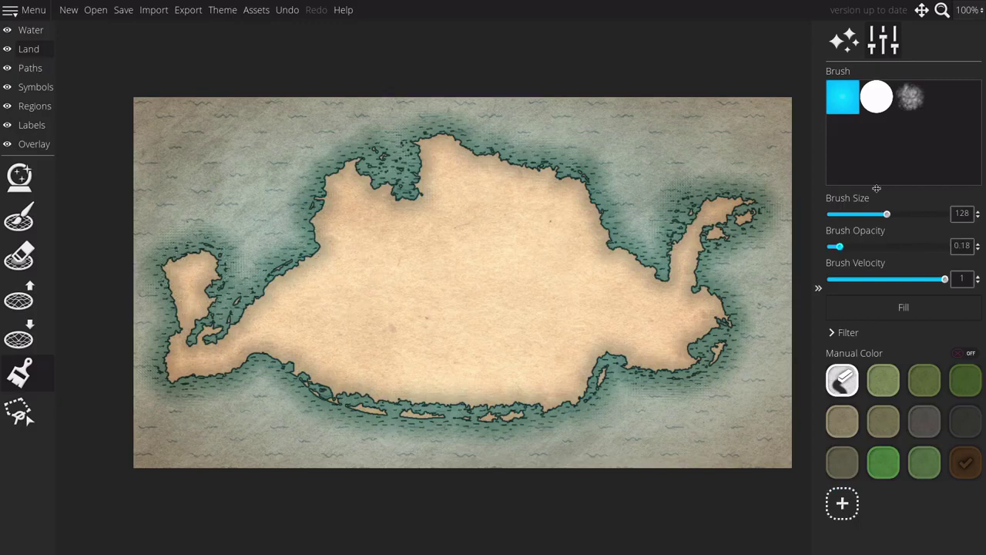
key("Left")
key("Down")
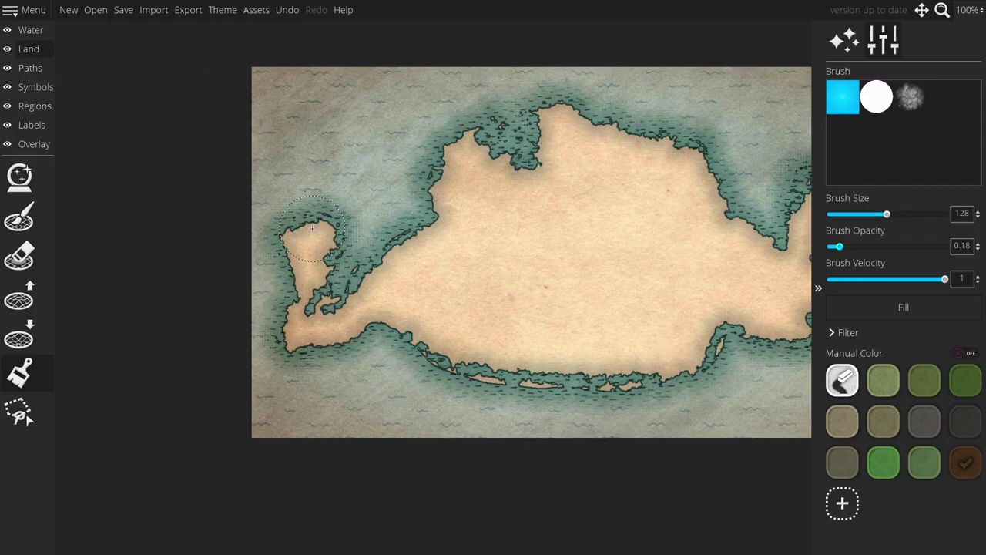
left_click_drag(306, 230, 311, 285)
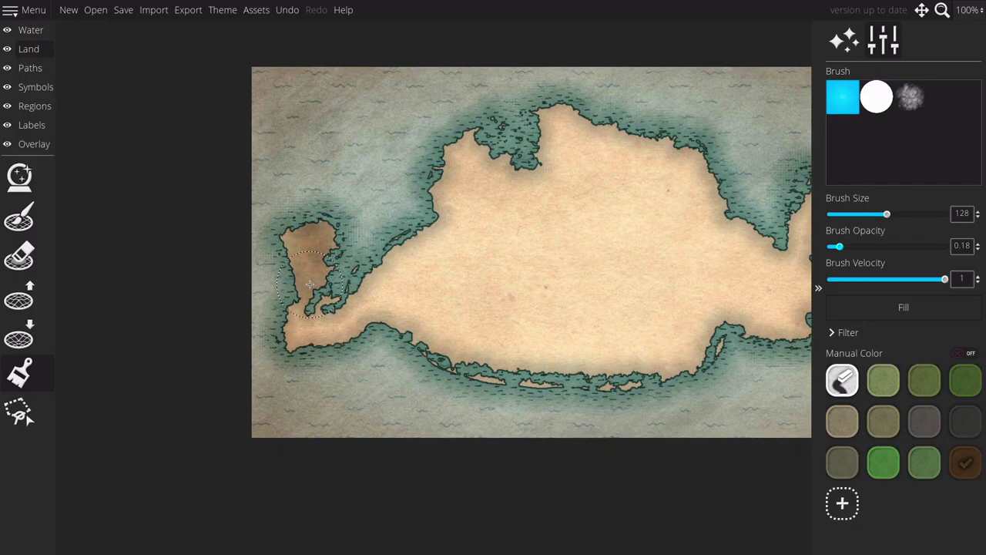
key("ctrl+z")
scroll(310, 285, "down", 3)
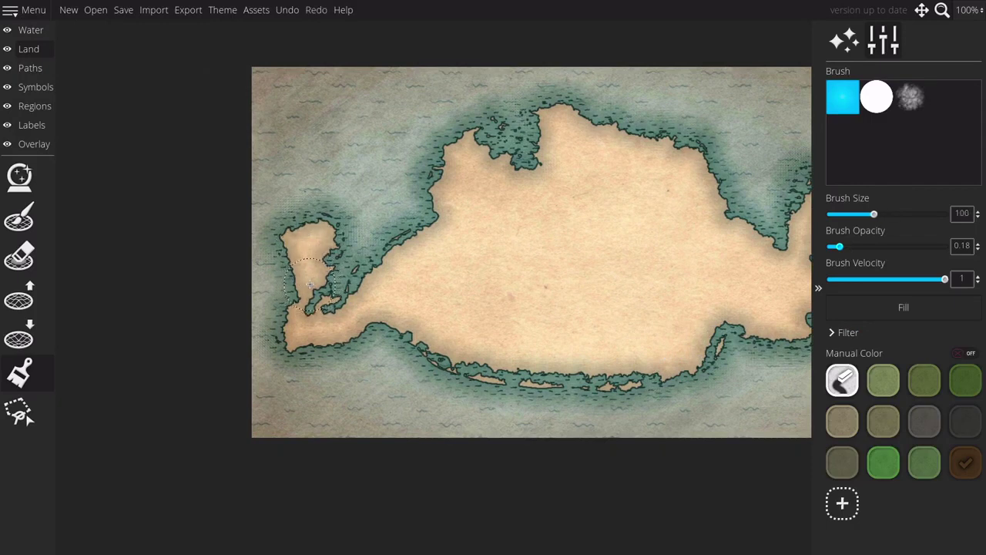
scroll(310, 285, "down", 5)
scroll(309, 285, "down", 2)
Step: Paint dark brown shading down the western peninsula and up along the northwestern coast, enlarging the brush to 44
left_click_drag(305, 239, 304, 263)
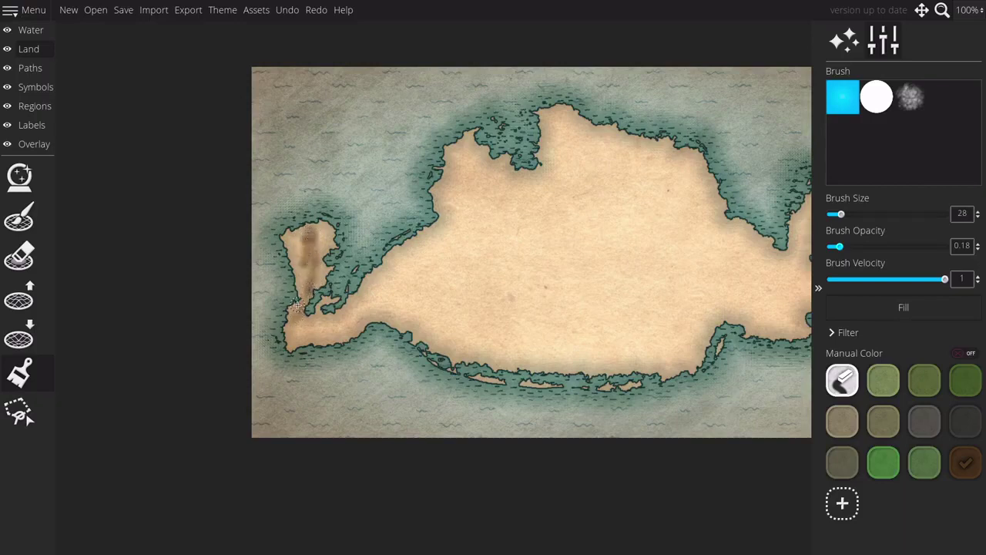
left_click_drag(297, 306, 293, 330)
mouse_move(359, 314)
left_mouse_down()
mouse_move(298, 329)
mouse_move(348, 314)
mouse_move(334, 315)
mouse_move(439, 239)
mouse_move(415, 248)
mouse_move(383, 285)
mouse_move(417, 239)
left_mouse_up()
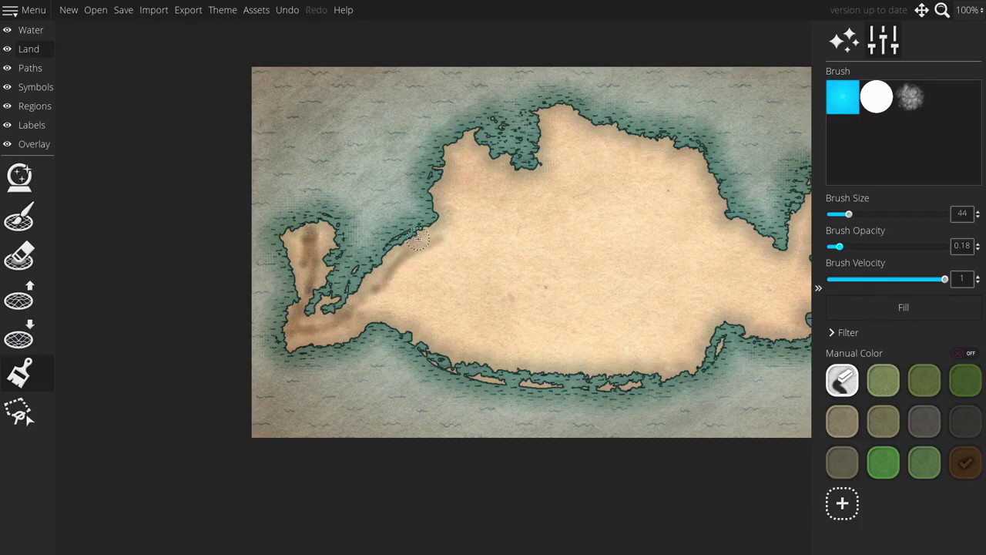
Step: Paint a dark brown mountain band across the continent's center into the eastern highlands and northeastern peninsula with brush sizes 44 and 40
mouse_move(378, 309)
left_mouse_down()
mouse_move(436, 238)
mouse_move(402, 266)
mouse_move(465, 220)
mouse_move(465, 233)
mouse_move(518, 242)
mouse_move(650, 225)
mouse_move(469, 241)
mouse_move(604, 241)
mouse_move(655, 227)
mouse_move(758, 268)
mouse_move(773, 289)
mouse_move(693, 261)
mouse_move(716, 266)
mouse_move(685, 276)
mouse_move(728, 287)
mouse_move(679, 289)
mouse_move(652, 276)
mouse_move(698, 290)
mouse_move(568, 234)
mouse_move(506, 232)
mouse_move(581, 245)
mouse_move(379, 240)
mouse_move(376, 231)
mouse_move(404, 223)
mouse_move(475, 224)
mouse_move(343, 256)
mouse_move(573, 231)
mouse_move(691, 293)
mouse_move(707, 276)
mouse_move(688, 268)
mouse_move(508, 231)
mouse_move(397, 232)
mouse_move(463, 223)
mouse_move(747, 252)
left_mouse_up()
scroll(715, 266, "right", 2)
scroll(653, 277, "up", 4)
scroll(758, 250, "down", 3)
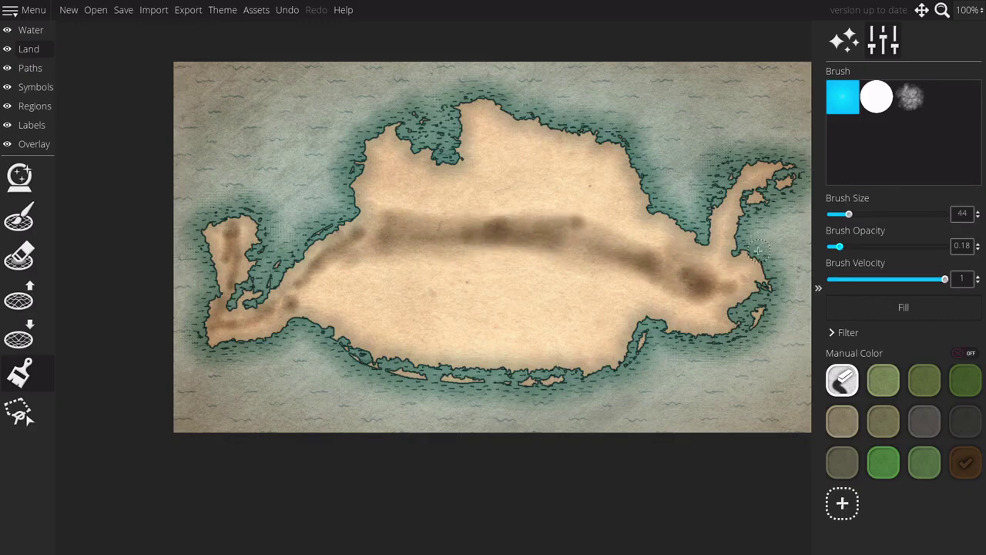
mouse_move(713, 264)
left_mouse_down()
mouse_move(722, 222)
mouse_move(752, 175)
mouse_move(728, 224)
mouse_move(730, 252)
mouse_move(703, 282)
mouse_move(717, 282)
mouse_move(705, 323)
mouse_move(742, 276)
mouse_move(694, 269)
left_mouse_up()
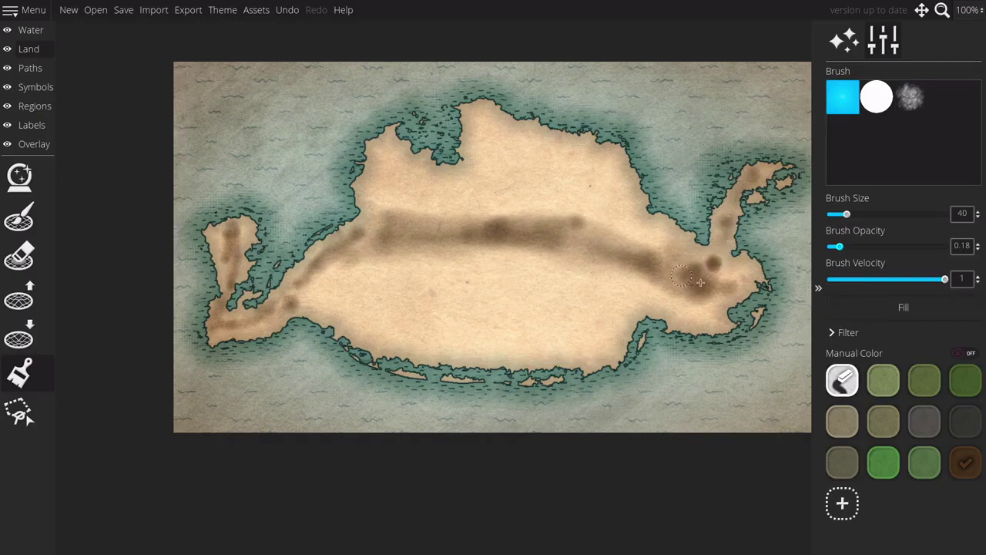
mouse_move(724, 278)
left_mouse_down()
mouse_move(690, 279)
mouse_move(574, 232)
left_mouse_up()
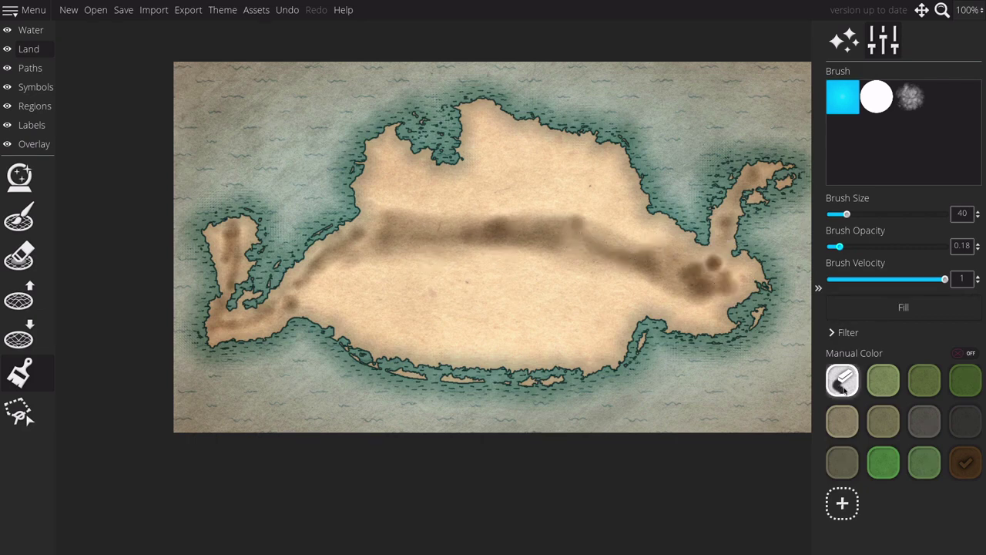
Step: Paint olive green grassland across the southern plains and the northeastern part of the continent with brush size 68
left_click(925, 381)
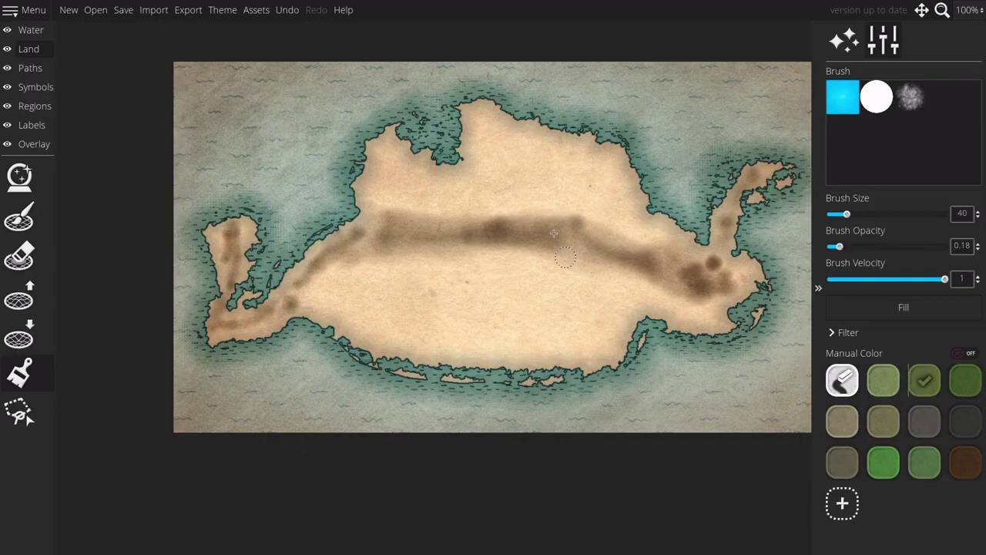
scroll(543, 225, "up", 4)
scroll(543, 225, "up", 10)
left_click(598, 227)
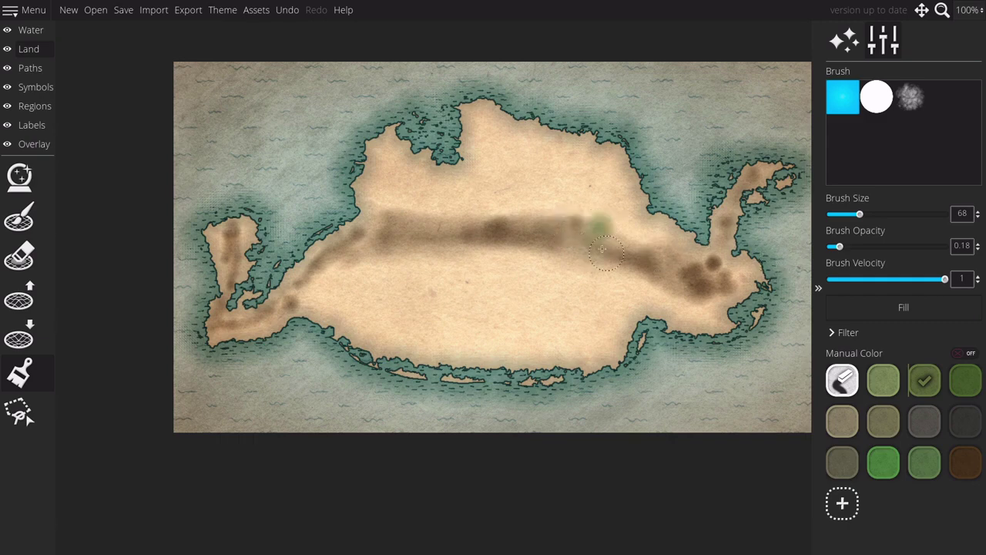
mouse_move(586, 244)
left_mouse_down()
mouse_move(560, 263)
mouse_move(582, 279)
mouse_move(550, 306)
mouse_move(515, 289)
mouse_move(570, 274)
left_mouse_up()
mouse_move(507, 259)
left_mouse_down()
mouse_move(639, 292)
mouse_move(442, 245)
mouse_move(438, 261)
mouse_move(396, 257)
mouse_move(407, 266)
mouse_move(388, 272)
mouse_move(585, 253)
mouse_move(468, 264)
mouse_move(498, 283)
mouse_move(332, 278)
mouse_move(483, 268)
mouse_move(282, 282)
mouse_move(506, 309)
mouse_move(685, 309)
mouse_move(499, 297)
mouse_move(330, 319)
mouse_move(385, 338)
mouse_move(620, 347)
mouse_move(619, 322)
mouse_move(592, 306)
mouse_move(477, 331)
mouse_move(549, 313)
mouse_move(387, 287)
mouse_move(467, 269)
mouse_move(338, 272)
mouse_move(469, 270)
mouse_move(316, 283)
mouse_move(549, 297)
mouse_move(581, 315)
mouse_move(315, 321)
mouse_move(548, 352)
mouse_move(641, 301)
mouse_move(674, 300)
mouse_move(687, 316)
mouse_move(380, 303)
mouse_move(402, 298)
mouse_move(317, 323)
mouse_move(429, 345)
mouse_move(591, 341)
mouse_move(516, 331)
left_mouse_up()
mouse_move(580, 131)
left_mouse_down()
mouse_move(636, 220)
mouse_move(588, 192)
mouse_move(558, 154)
mouse_move(486, 116)
mouse_move(592, 144)
mouse_move(478, 139)
left_mouse_up()
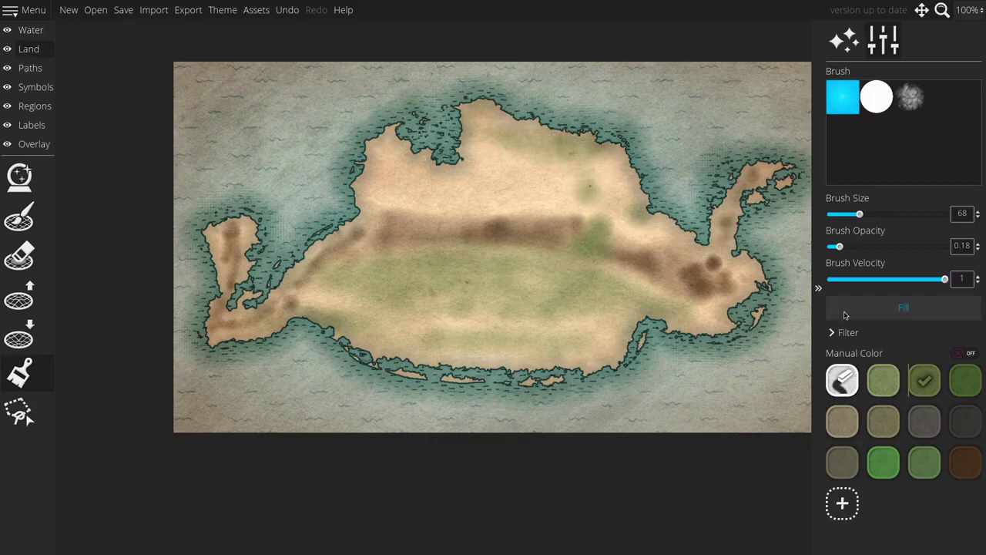
Step: Paint light green over the northern plains and the southeastern lowlands with brush size 68
left_click(880, 375)
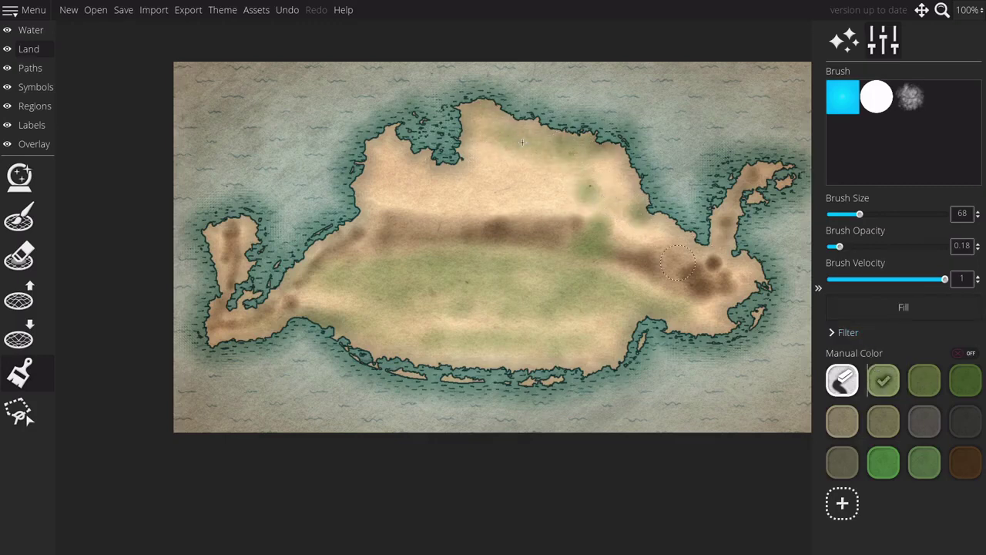
mouse_move(479, 117)
left_mouse_down()
mouse_move(473, 147)
mouse_move(550, 166)
mouse_move(685, 171)
mouse_move(520, 173)
mouse_move(499, 185)
mouse_move(341, 182)
mouse_move(393, 164)
mouse_move(368, 151)
mouse_move(441, 196)
mouse_move(374, 175)
mouse_move(369, 185)
mouse_move(529, 174)
mouse_move(599, 193)
mouse_move(657, 247)
mouse_move(655, 230)
mouse_move(605, 209)
mouse_move(644, 203)
mouse_move(544, 178)
mouse_move(621, 191)
mouse_move(558, 187)
mouse_move(420, 206)
mouse_move(546, 171)
mouse_move(625, 169)
mouse_move(427, 164)
mouse_move(365, 194)
mouse_move(414, 184)
mouse_move(563, 208)
mouse_move(670, 317)
mouse_move(686, 319)
mouse_move(768, 272)
mouse_move(739, 279)
mouse_move(732, 247)
mouse_move(661, 256)
mouse_move(600, 192)
mouse_move(512, 195)
mouse_move(564, 196)
mouse_move(607, 170)
mouse_move(468, 164)
mouse_move(707, 284)
left_mouse_up()
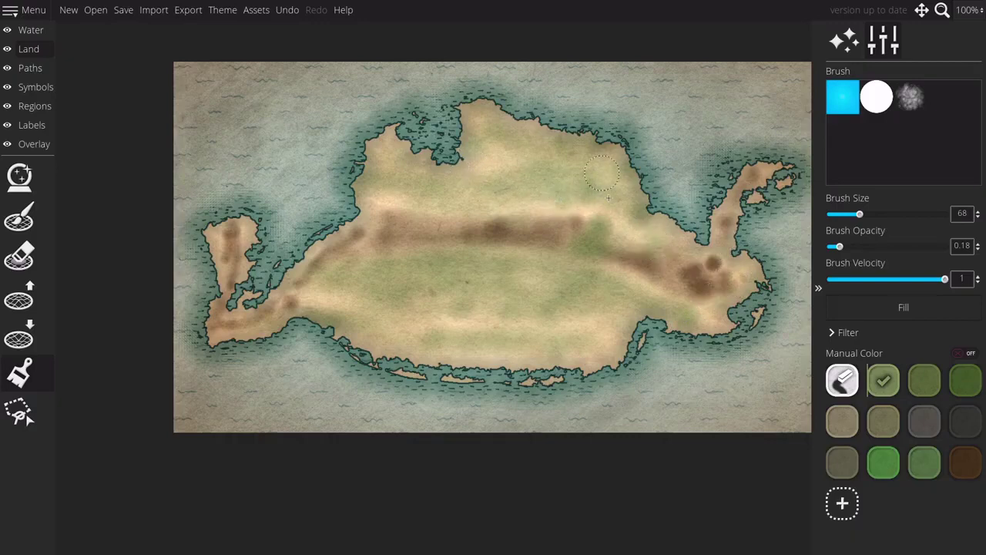
mouse_move(670, 192)
left_mouse_down()
mouse_move(603, 166)
mouse_move(454, 156)
mouse_move(528, 154)
mouse_move(562, 346)
mouse_move(687, 299)
mouse_move(584, 274)
left_mouse_up()
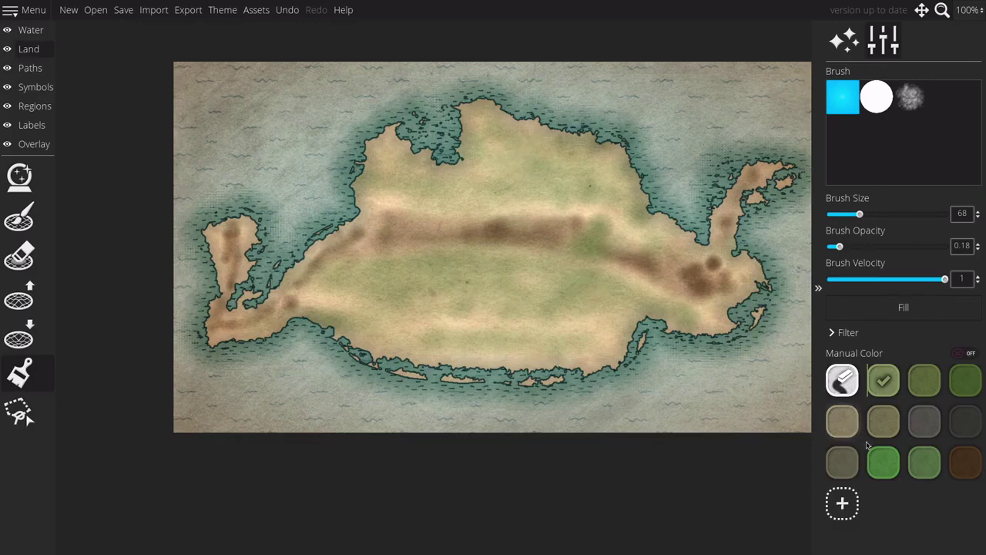
Step: Choose the lighter brown 9a7547 in the color picker, close it without adding the color, and switch to the textured cloud-like brush
left_click(961, 466)
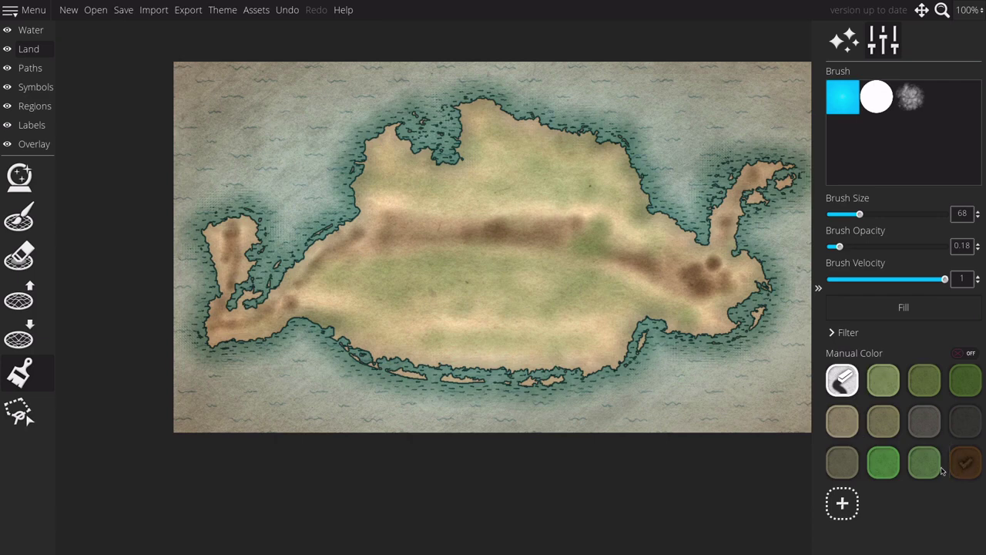
left_click(841, 504)
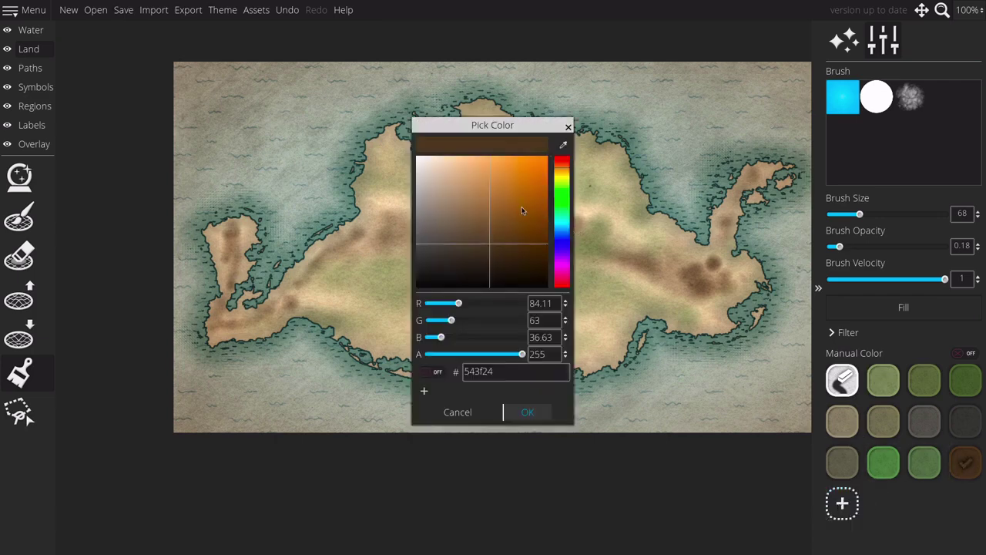
left_click(487, 230)
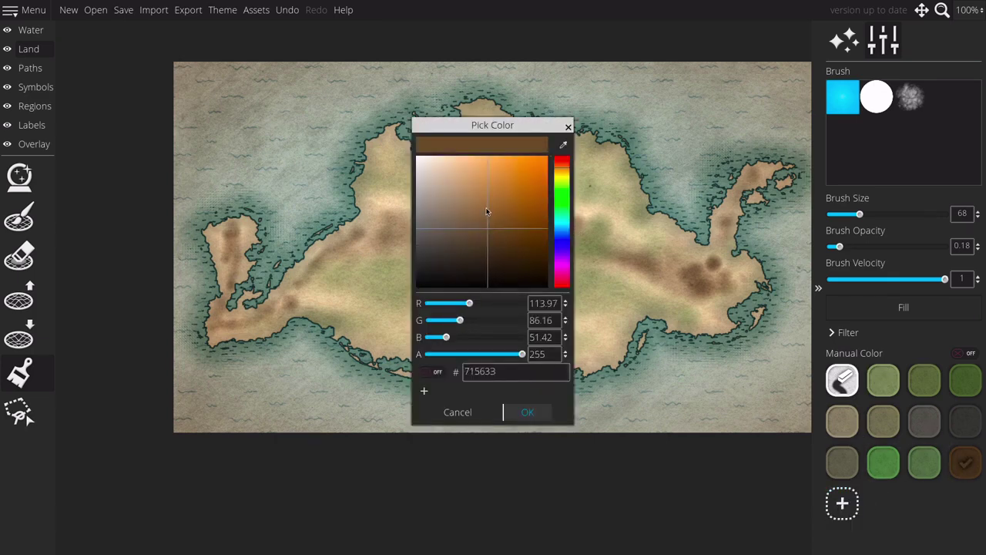
left_click(487, 211)
left_click(569, 126)
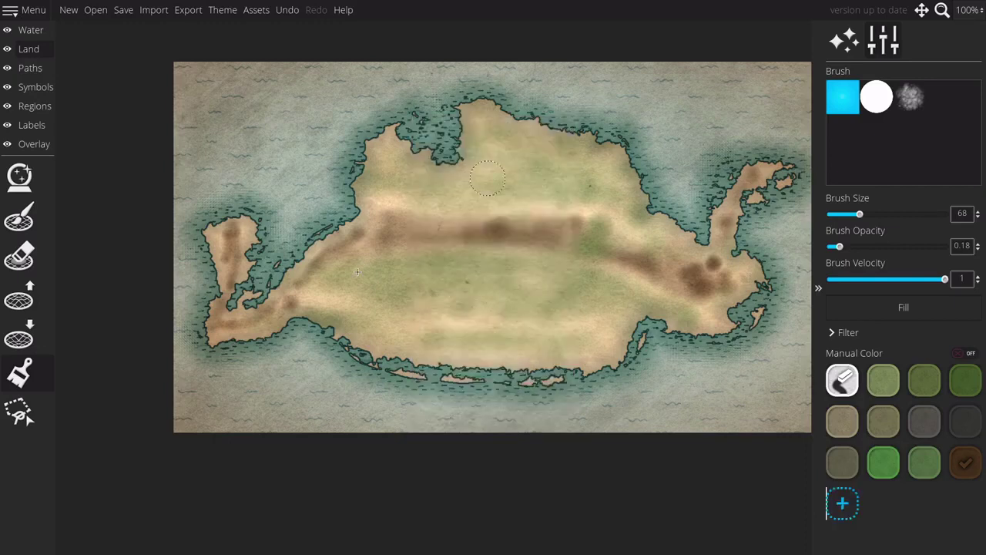
left_click(908, 98)
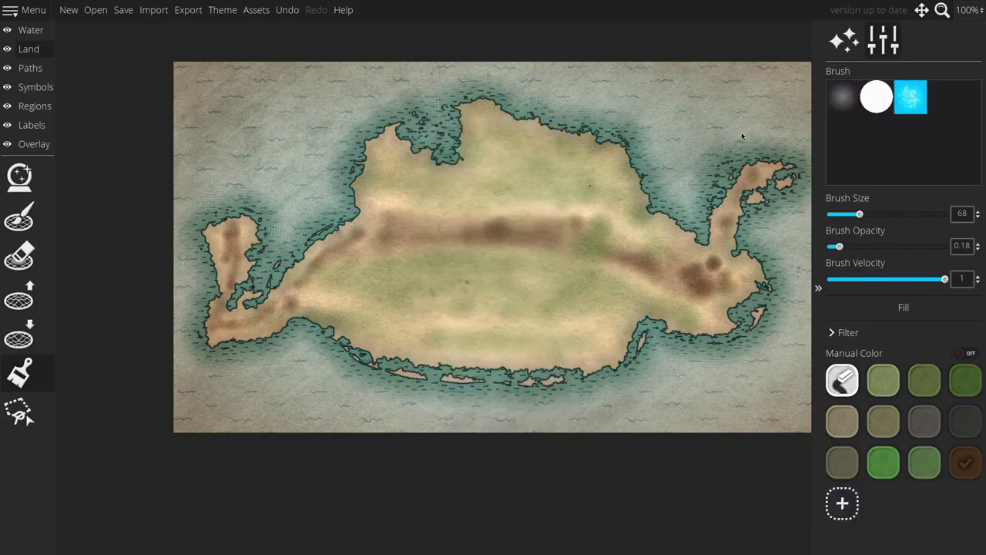
left_click_drag(383, 246, 475, 246)
key("ctrl+z")
left_click(941, 280)
left_click(977, 275)
mouse_move(391, 252)
left_mouse_down()
mouse_move(550, 239)
mouse_move(424, 231)
mouse_move(406, 249)
mouse_move(513, 260)
left_mouse_up()
key("ctrl+z")
key("ctrl+z")
Step: Add the lighter brown 9a7547 as a custom color with reduced alpha
left_click(842, 504)
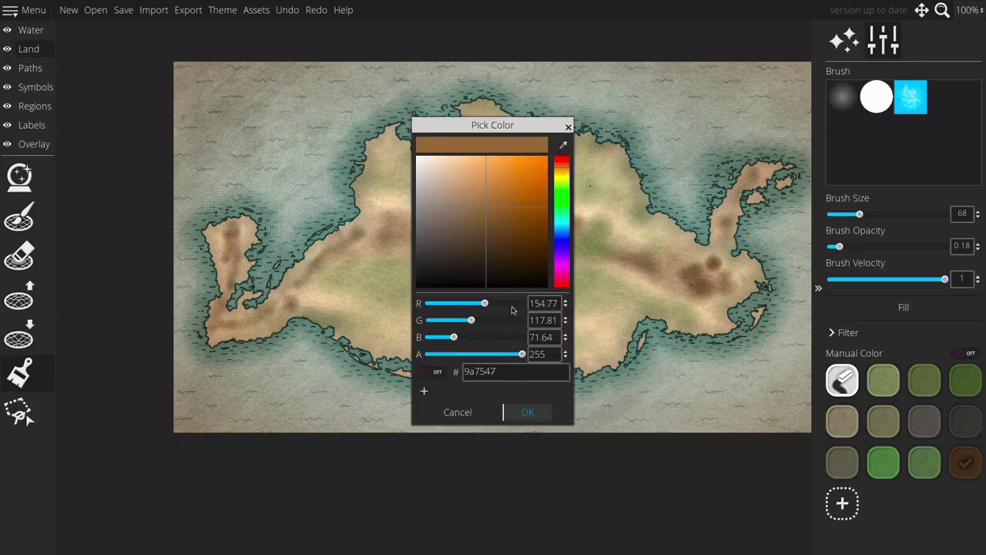
left_click_drag(521, 353, 468, 354)
left_click(527, 412)
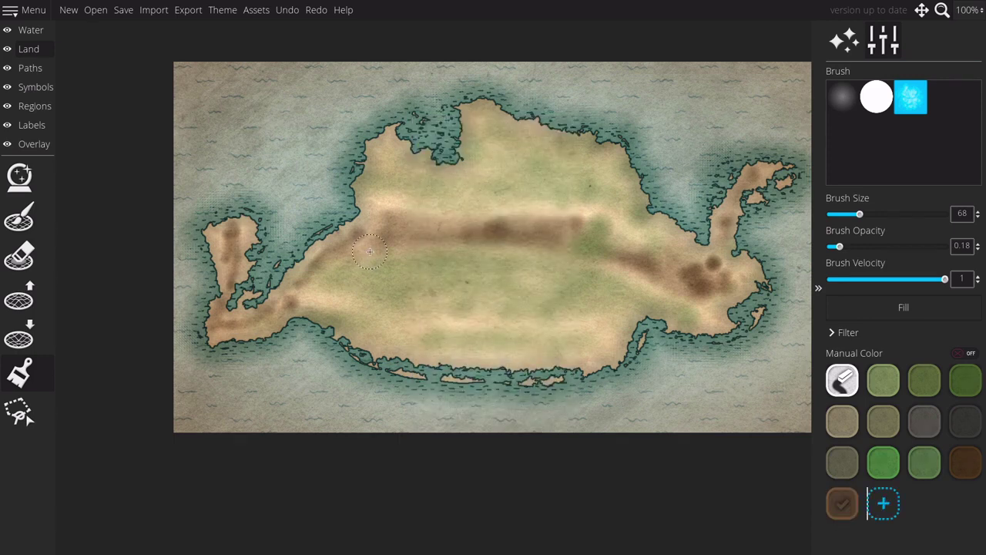
Step: Paint semi-transparent light brown texture along the southern and northern edges of the central mountain band with brush size 68
mouse_move(370, 251)
left_mouse_down()
mouse_move(513, 253)
mouse_move(472, 252)
mouse_move(500, 270)
mouse_move(551, 275)
left_mouse_up()
left_click_drag(620, 276, 662, 286)
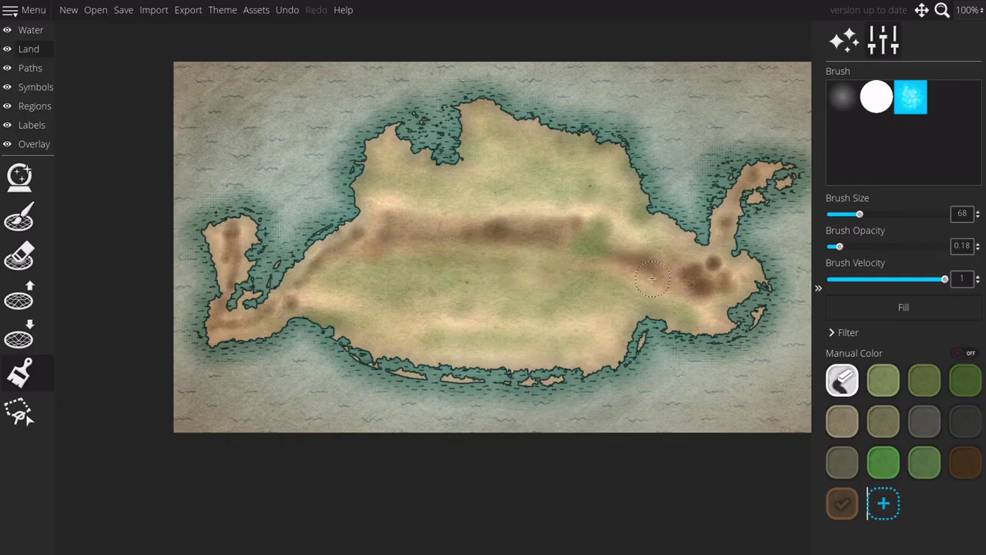
mouse_move(376, 198)
left_mouse_down()
mouse_move(512, 210)
mouse_move(559, 203)
mouse_move(660, 256)
left_mouse_up()
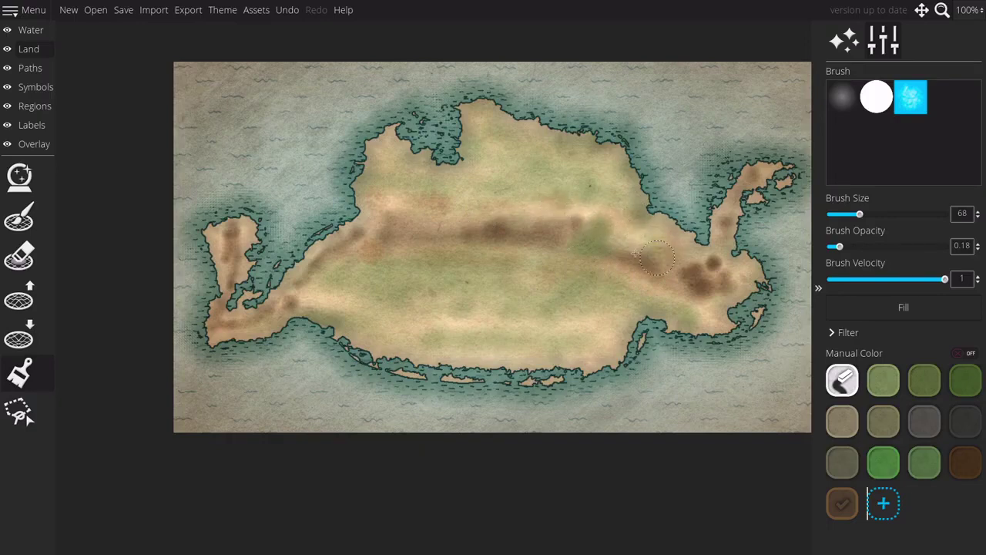
left_click_drag(455, 214, 422, 198)
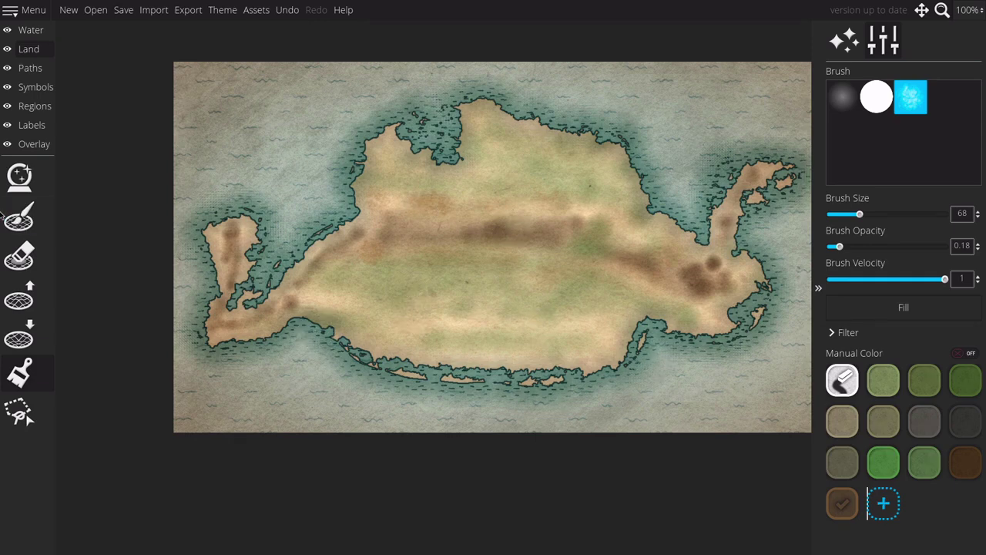
left_click(33, 89)
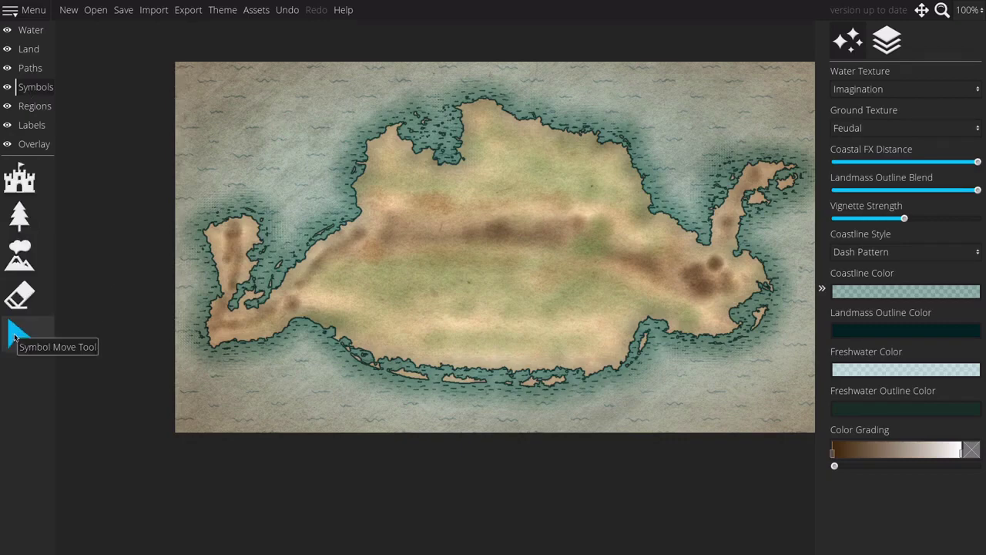
left_click(19, 254)
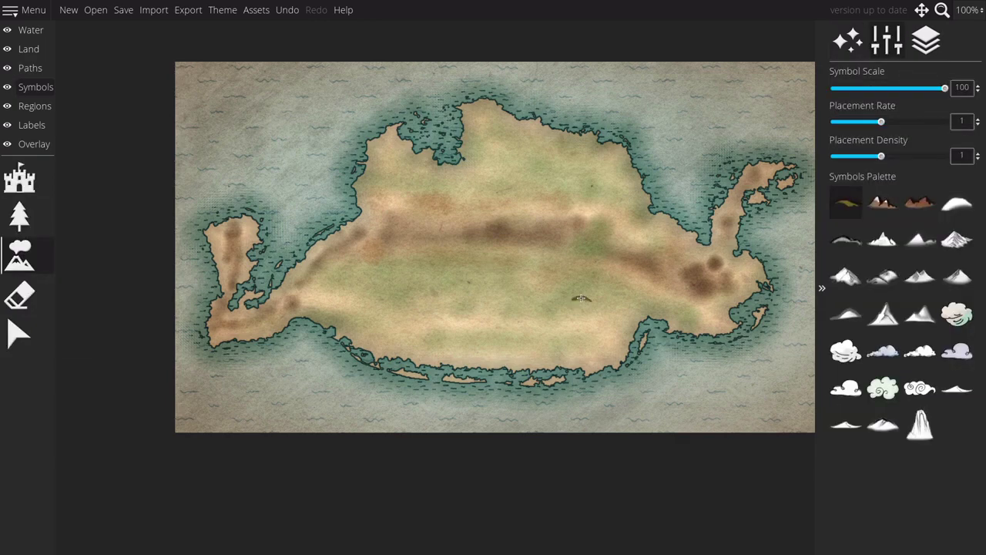
Step: Draw two rivers from the central mountain band, one to the northern bay and one to the southeastern inlet
left_click(28, 34)
left_click(27, 220)
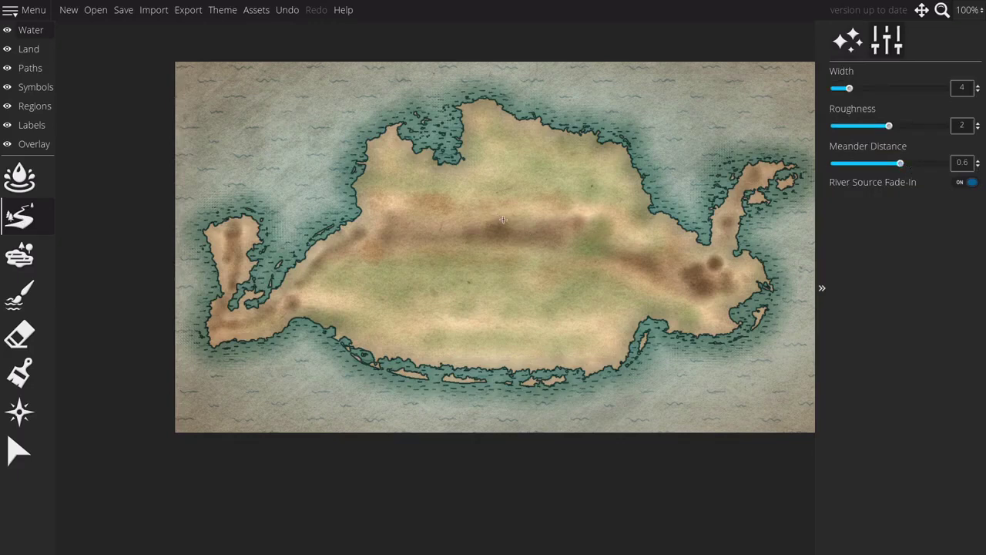
mouse_move(478, 212)
left_mouse_down()
mouse_move(454, 204)
mouse_move(479, 175)
mouse_move(456, 155)
left_mouse_up()
mouse_move(530, 236)
left_mouse_down()
mouse_move(494, 274)
mouse_move(549, 296)
mouse_move(567, 273)
mouse_move(591, 273)
mouse_move(603, 284)
mouse_move(571, 288)
mouse_move(637, 303)
mouse_move(589, 323)
mouse_move(650, 320)
left_mouse_up()
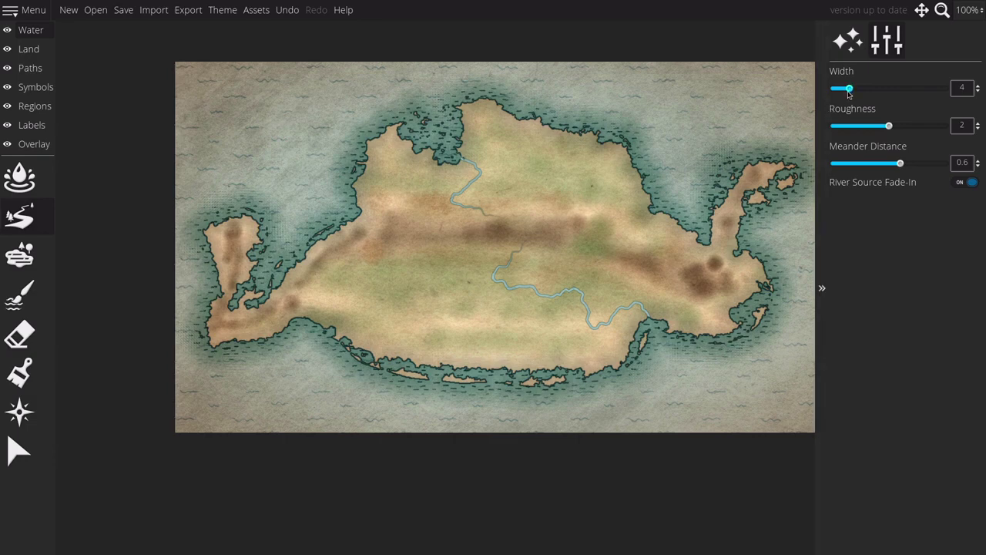
left_click(886, 92)
left_click_drag(890, 89, 929, 90)
mouse_move(451, 242)
left_mouse_down()
mouse_move(394, 266)
mouse_move(396, 281)
mouse_move(419, 291)
mouse_move(395, 313)
mouse_move(336, 328)
left_mouse_up()
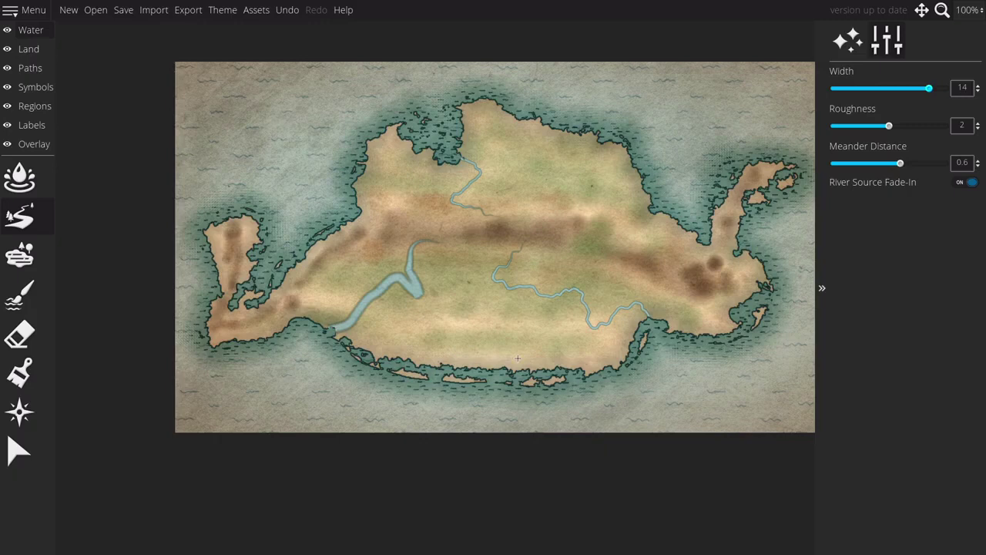
key("ctrl+z")
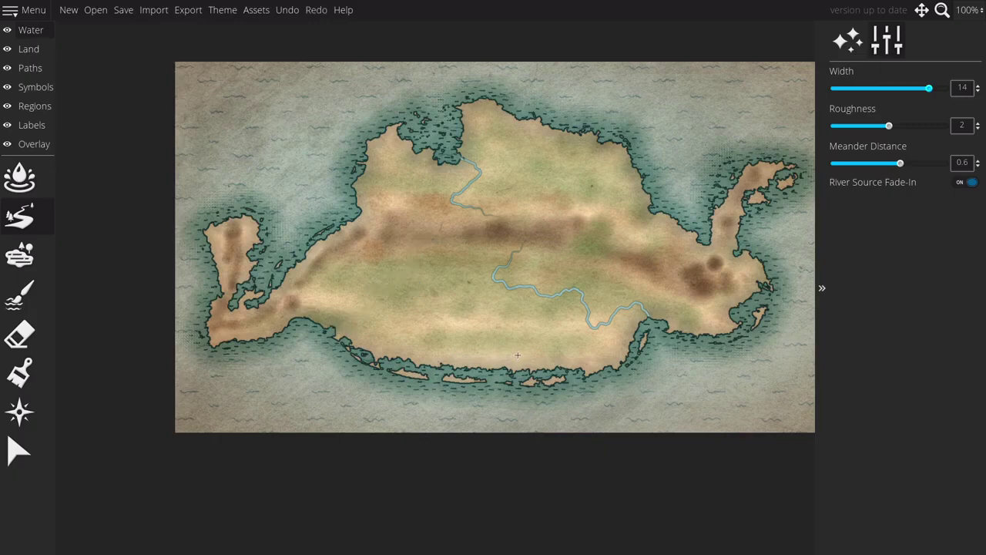
left_click(852, 90)
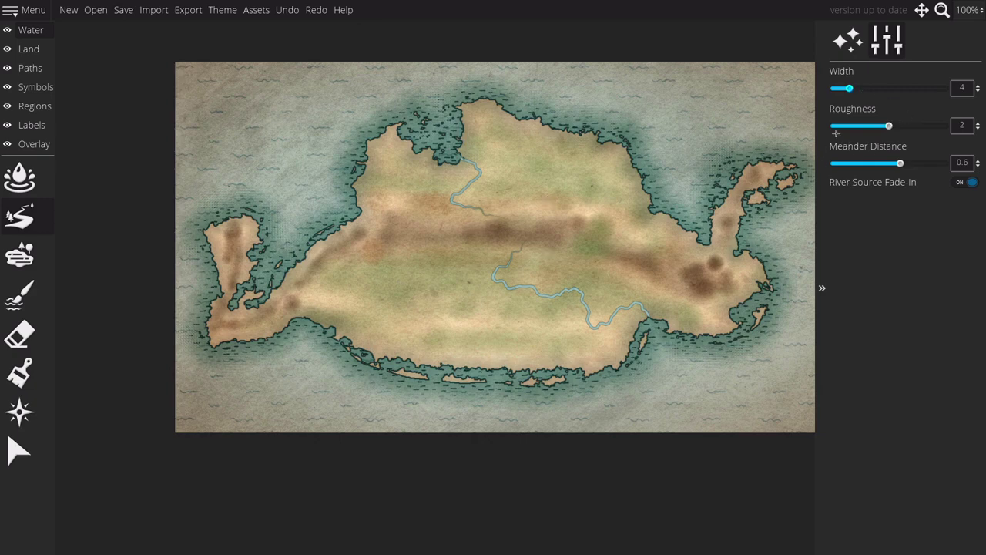
Step: Draw a river at meander distance 0.34 to the southwestern coast and another from the eastern mountain band to the northeastern inlet
left_click_drag(900, 164, 872, 165)
mouse_move(429, 239)
left_mouse_down()
mouse_move(436, 270)
mouse_move(409, 302)
mouse_move(365, 291)
mouse_move(365, 316)
mouse_move(336, 331)
left_mouse_up()
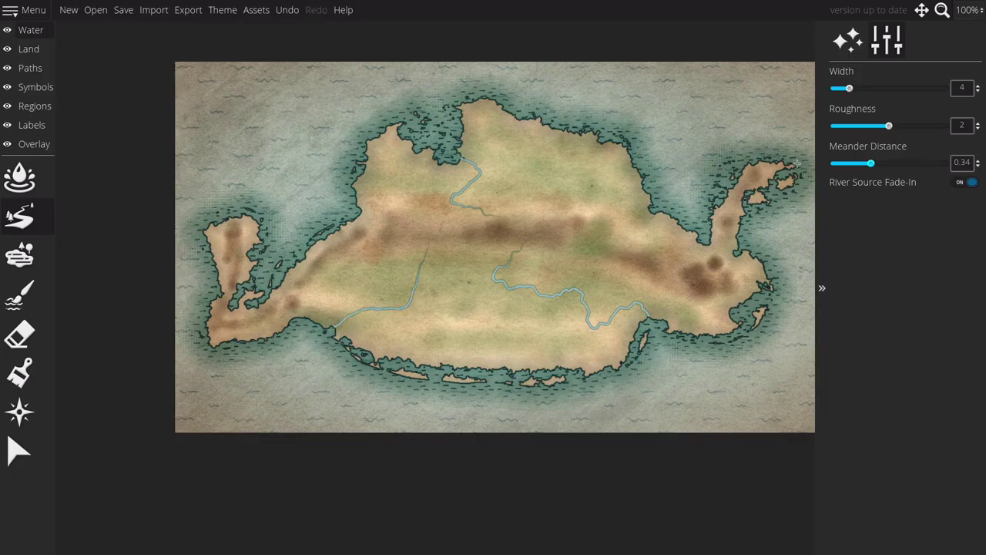
left_click_drag(890, 165, 898, 167)
left_click_drag(622, 234, 661, 229)
mouse_move(675, 231)
left_mouse_down()
mouse_move(699, 255)
mouse_move(708, 244)
left_mouse_up()
Step: Choose the craggy, many-ridged mountain symbol for placement and reduce its symbol scale to 55
left_click(31, 87)
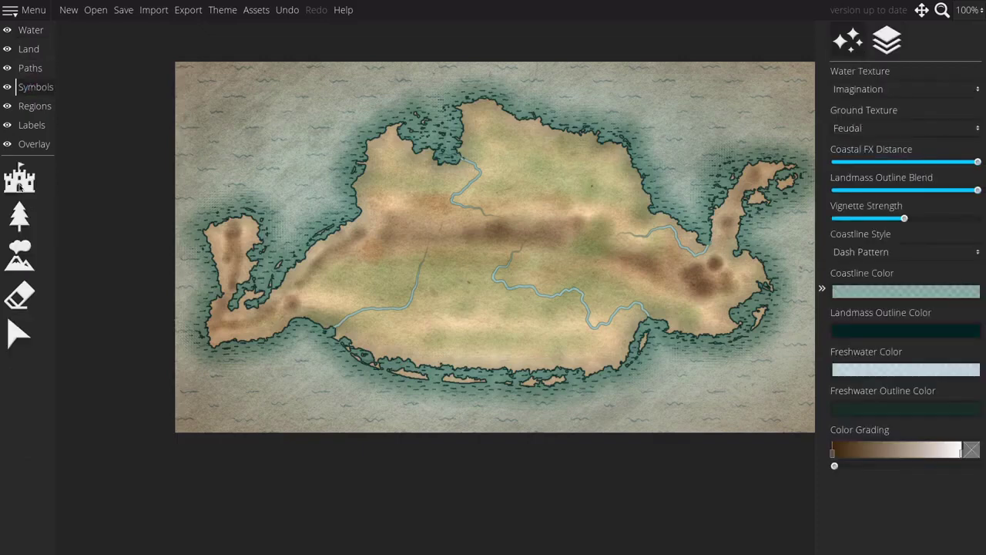
left_click(19, 255)
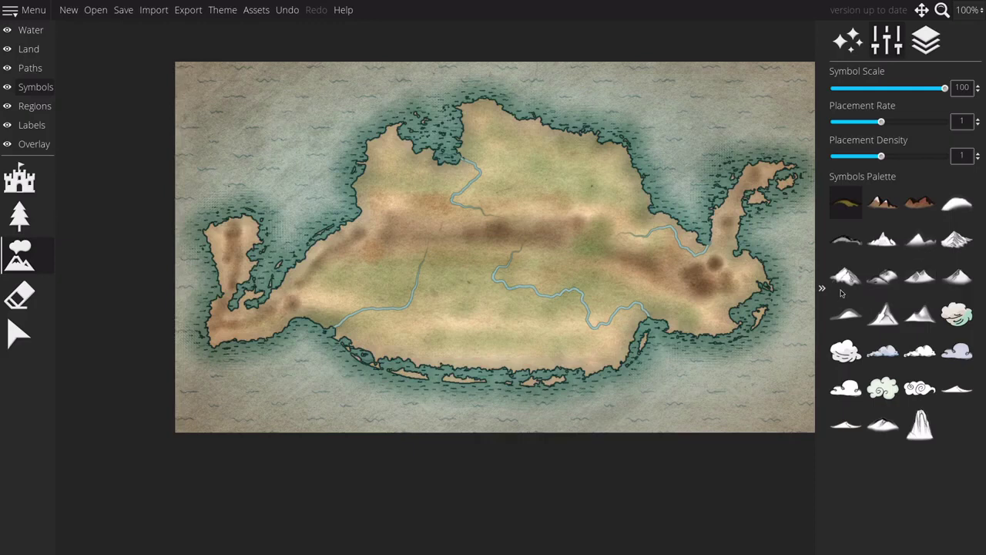
left_click(957, 240)
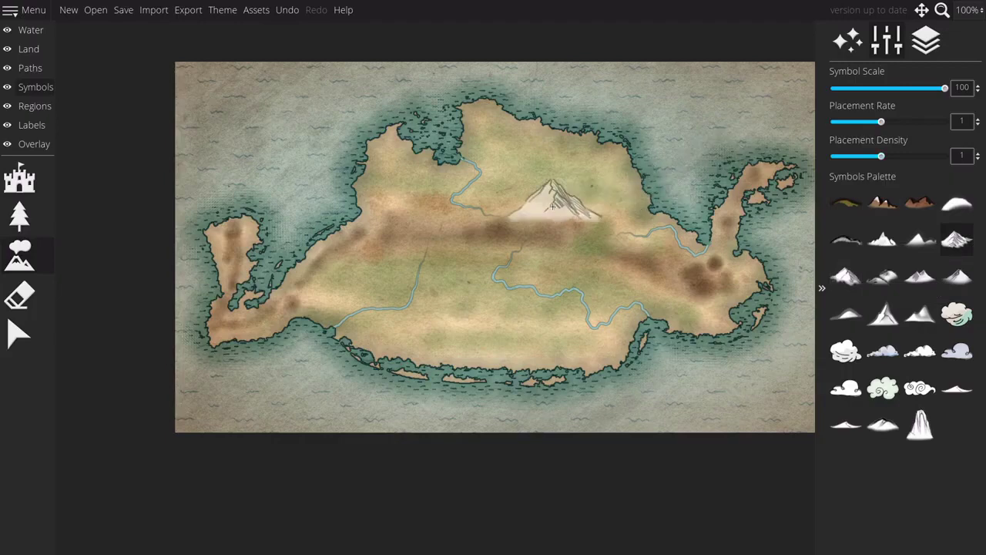
scroll(552, 207, "down", 9)
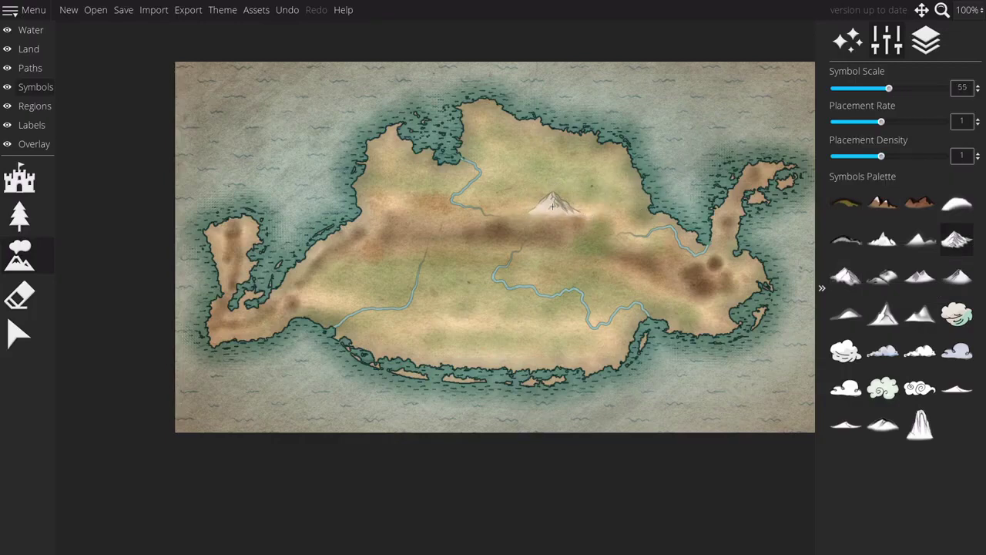
left_click(394, 202)
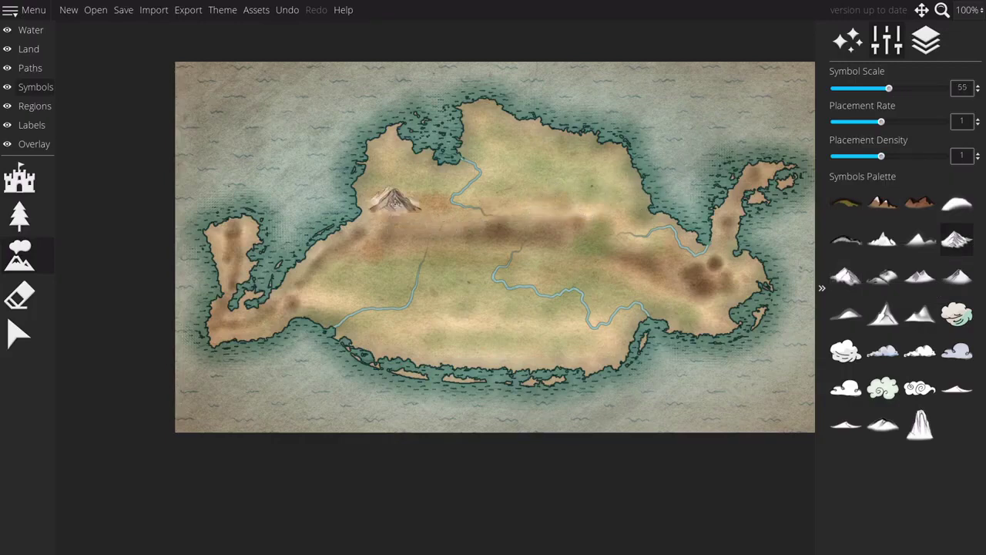
mouse_move(450, 225)
left_mouse_down()
mouse_move(543, 233)
mouse_move(645, 262)
left_mouse_up()
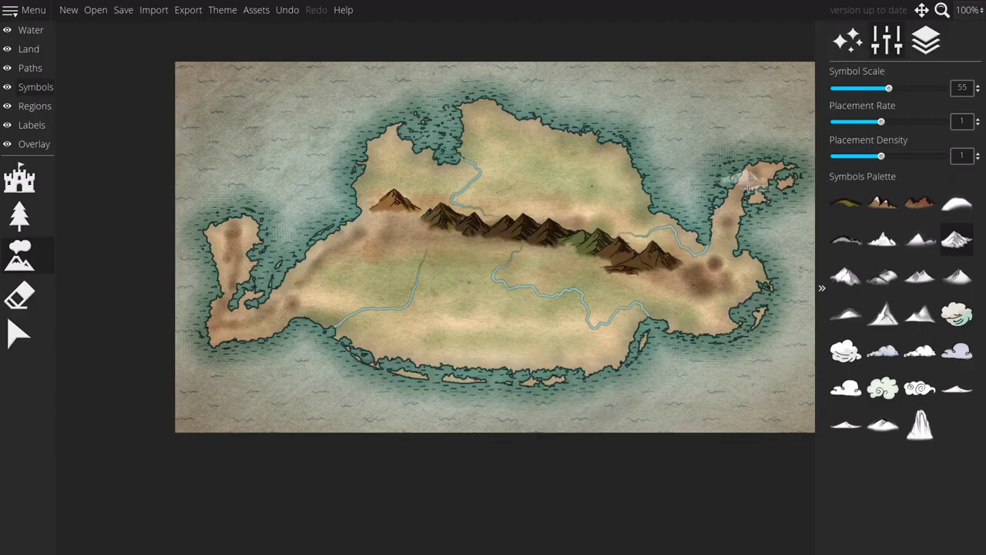
key("ctrl+z")
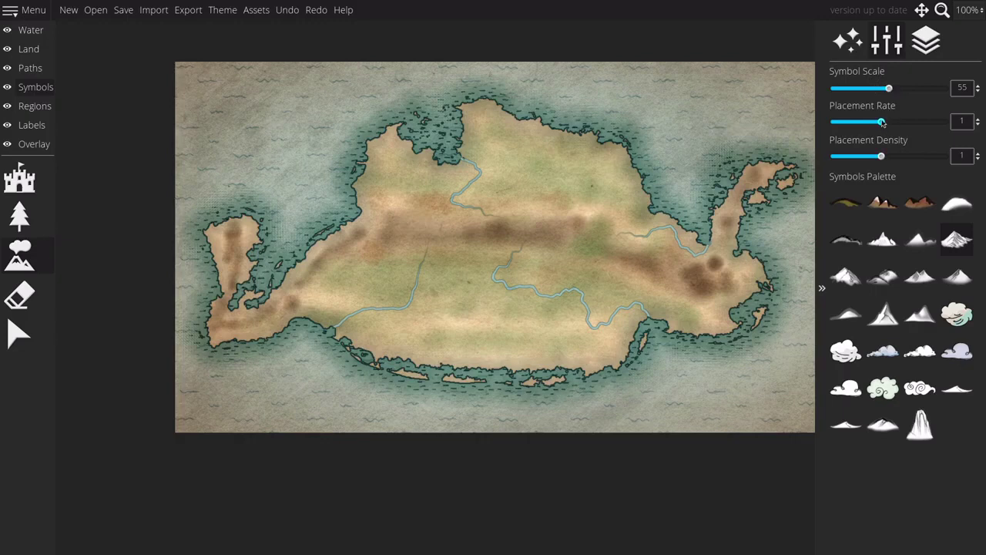
Step: Set the placement rate to 0.5 and place mountain symbols at scale 55 along the whole central brown band
left_click_drag(867, 122, 849, 122)
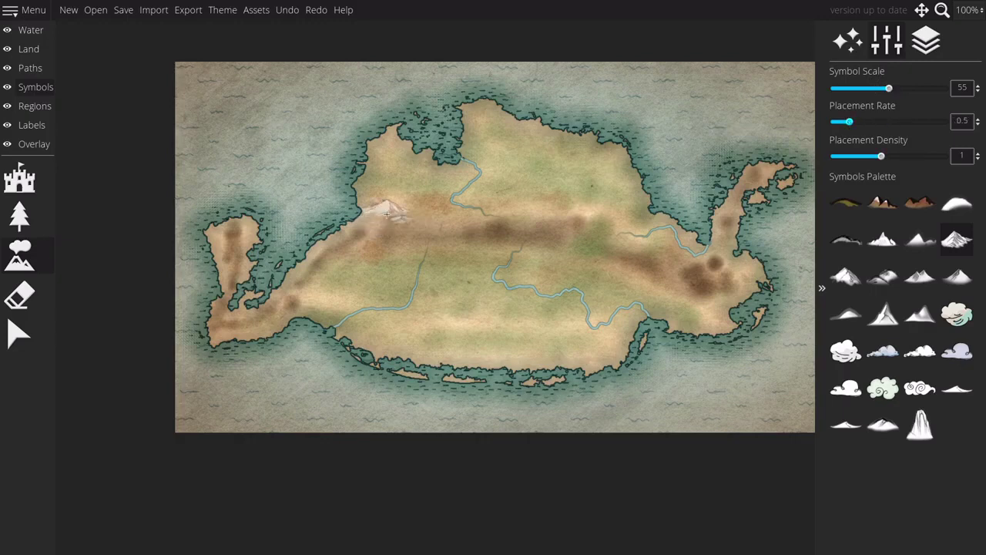
left_click(387, 213)
mouse_move(472, 225)
left_mouse_down()
mouse_move(629, 238)
mouse_move(670, 273)
mouse_move(724, 274)
left_mouse_up()
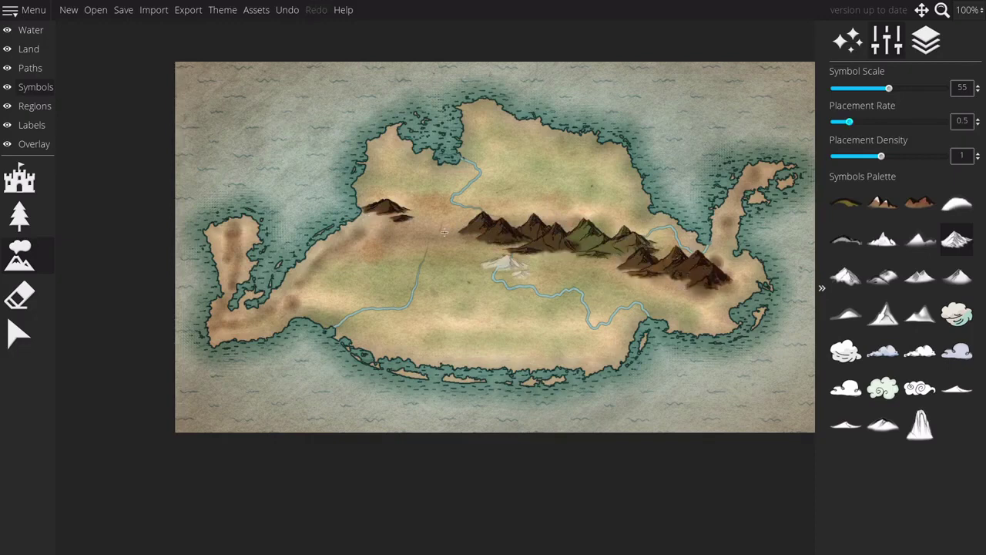
left_click_drag(440, 221, 346, 240)
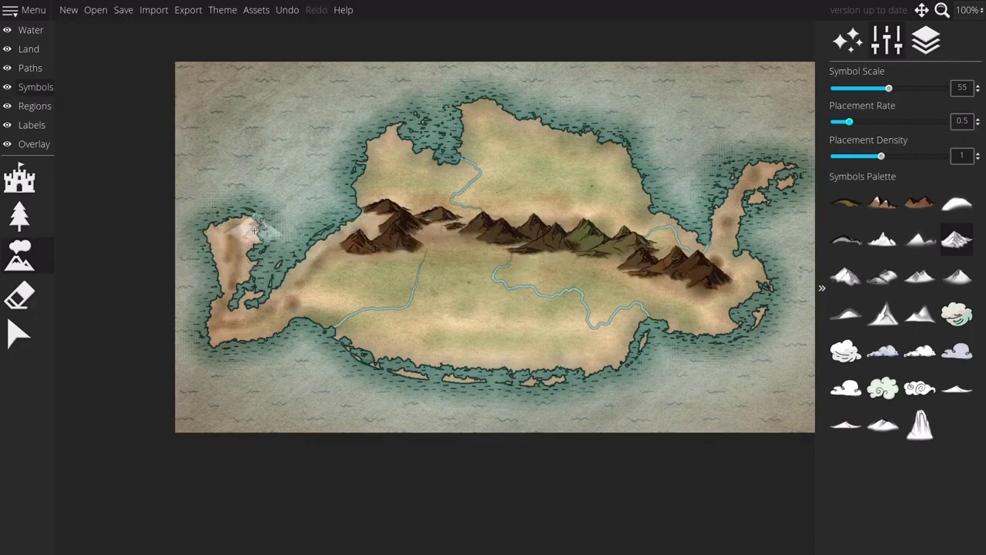
scroll(254, 232, "down", 6)
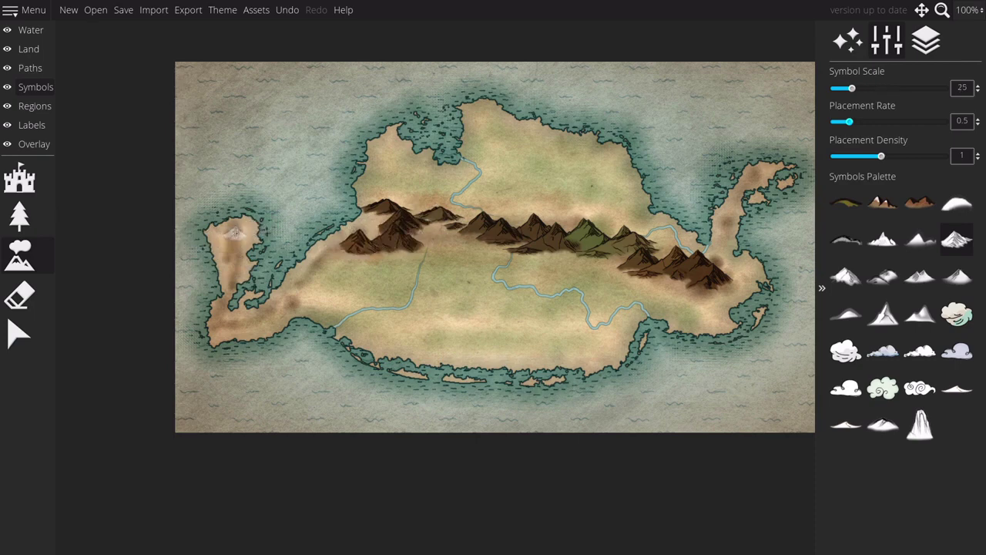
mouse_move(235, 233)
left_mouse_down()
mouse_move(237, 237)
mouse_move(223, 296)
left_mouse_up()
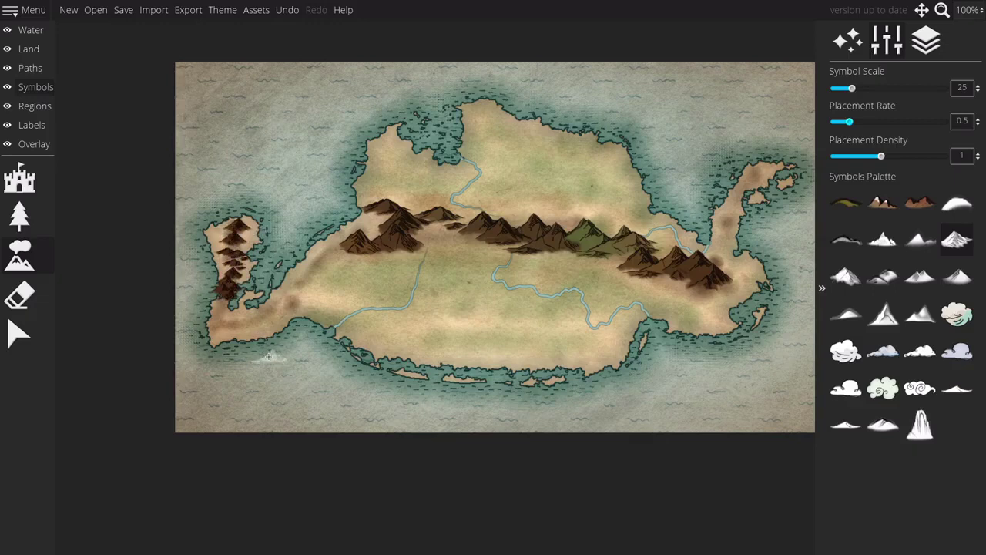
key("ctrl+z")
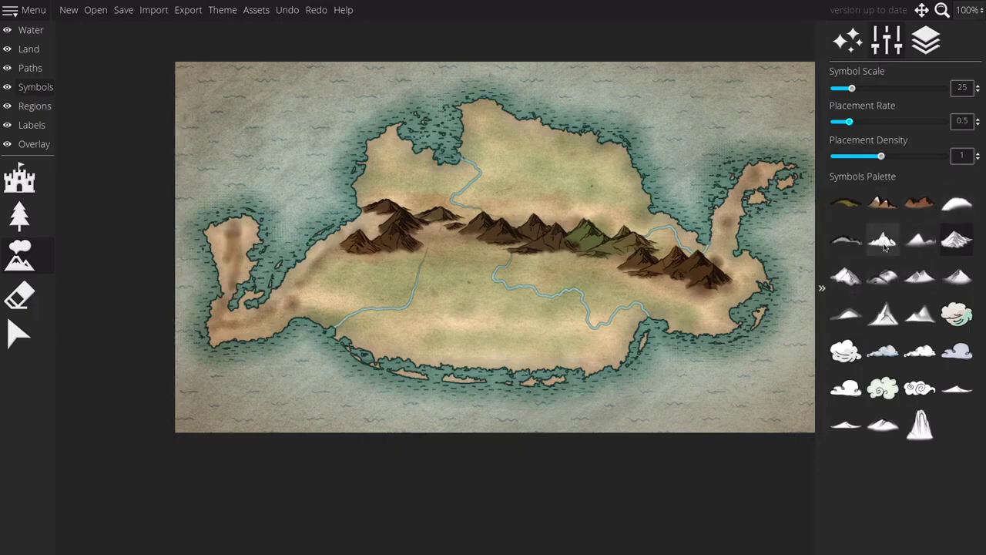
Step: Place dark curved hill symbols at scale 40 down the western peninsula and along the strip joining it to the mainland
left_click(850, 248)
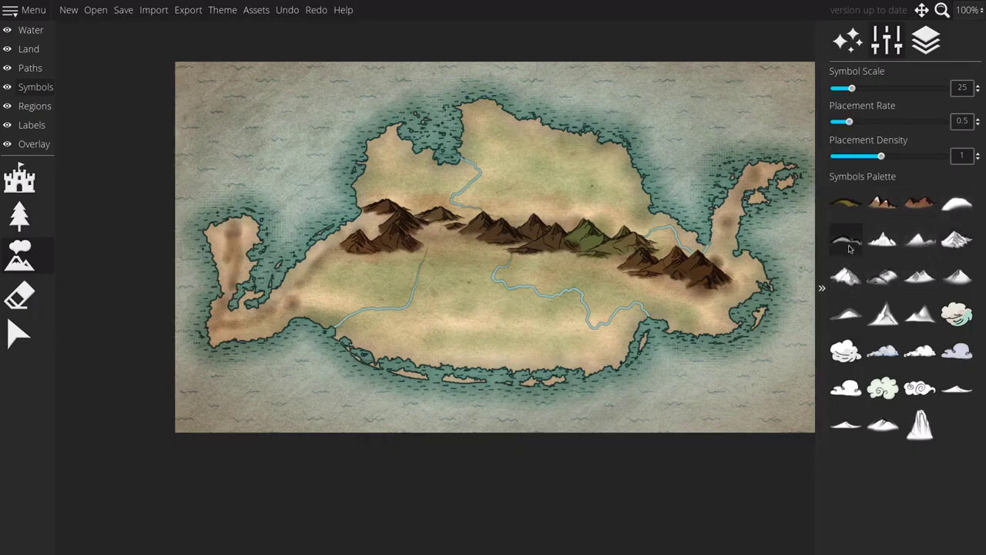
scroll(293, 229, "up", 5)
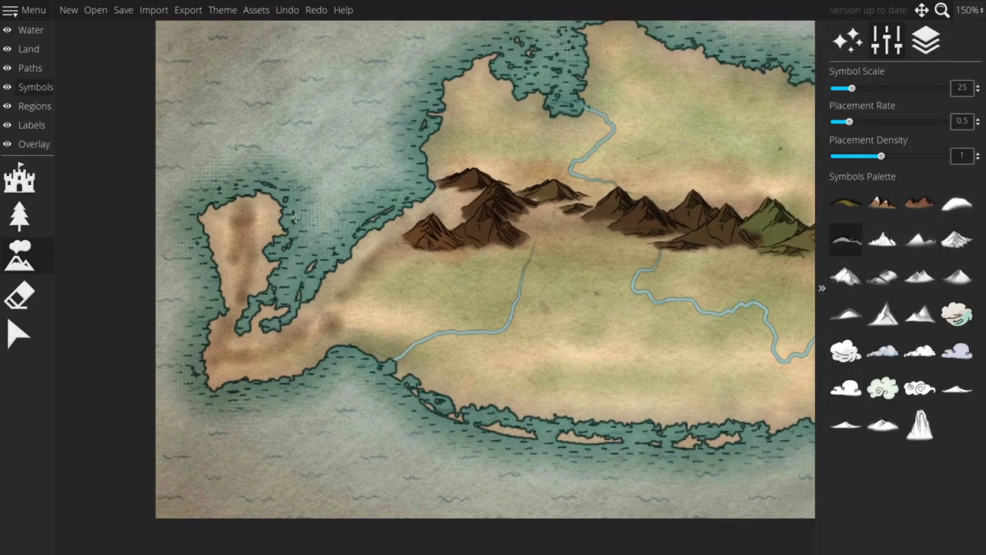
scroll(289, 208, "up", 11)
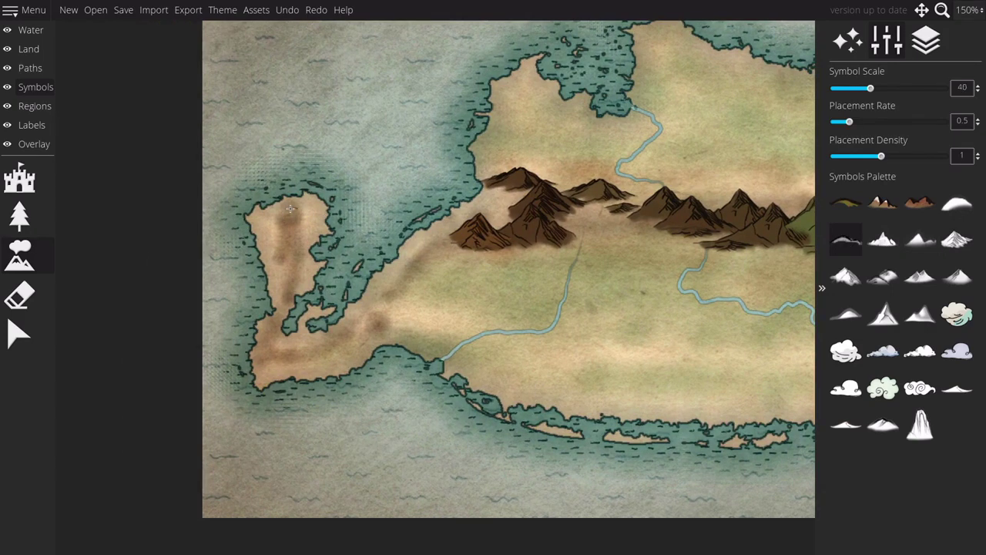
left_click(291, 208)
mouse_move(290, 208)
left_mouse_down()
mouse_move(281, 257)
mouse_move(291, 270)
mouse_move(286, 295)
left_mouse_up()
mouse_move(270, 346)
left_mouse_down()
mouse_move(299, 357)
mouse_move(330, 351)
mouse_move(356, 342)
mouse_move(389, 298)
left_mouse_up()
Step: Extend the western end of the mountain range with the craggy mountain symbol at scale 35
left_click(957, 239)
left_click_drag(501, 285, 450, 260)
scroll(451, 260, "down", 9)
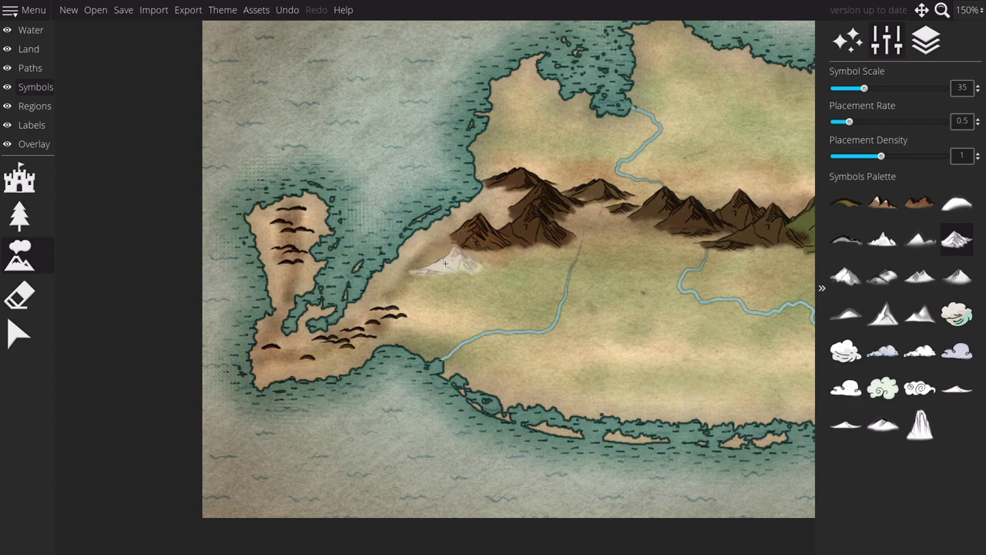
left_click_drag(445, 264, 307, 254)
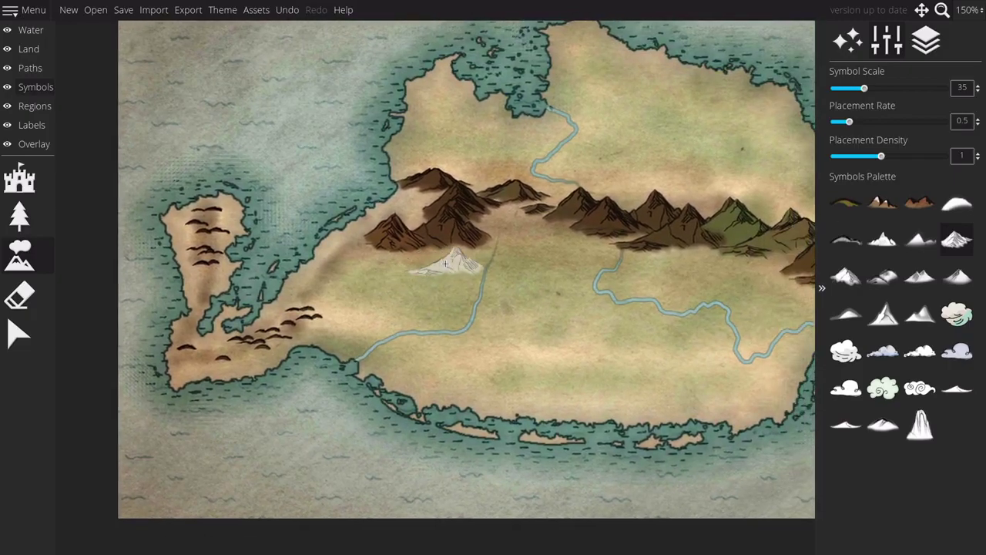
scroll(443, 265, "down", 3)
scroll(443, 266, "up", 3)
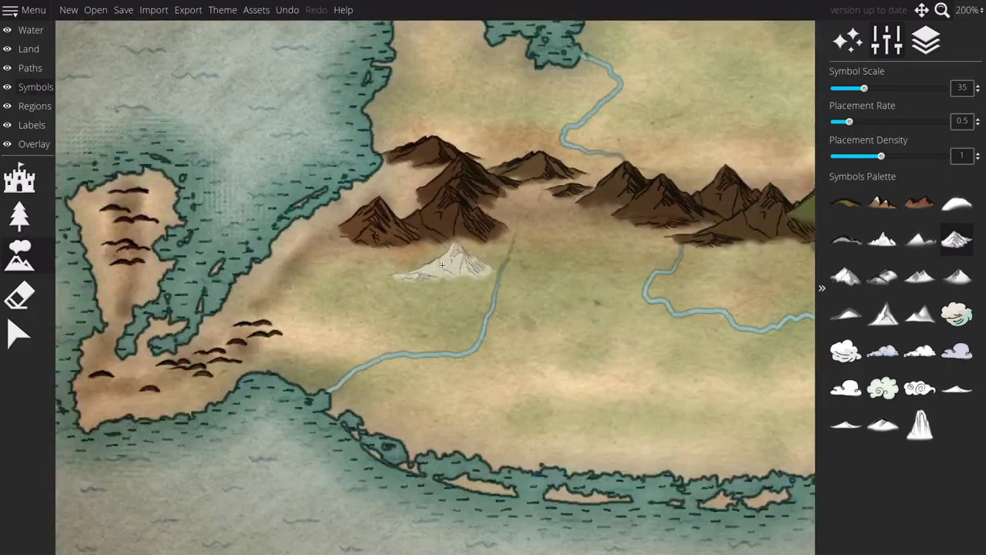
scroll(442, 265, "down", 2)
scroll(443, 265, "up", 4)
key("Left")
key("Down")
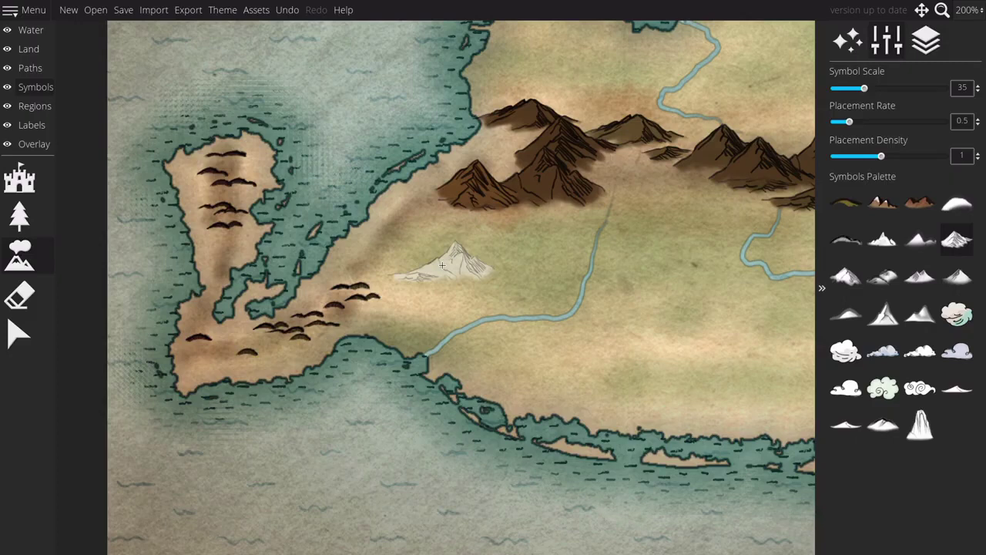
right_click(442, 265)
right_click(442, 265)
right_click(443, 265)
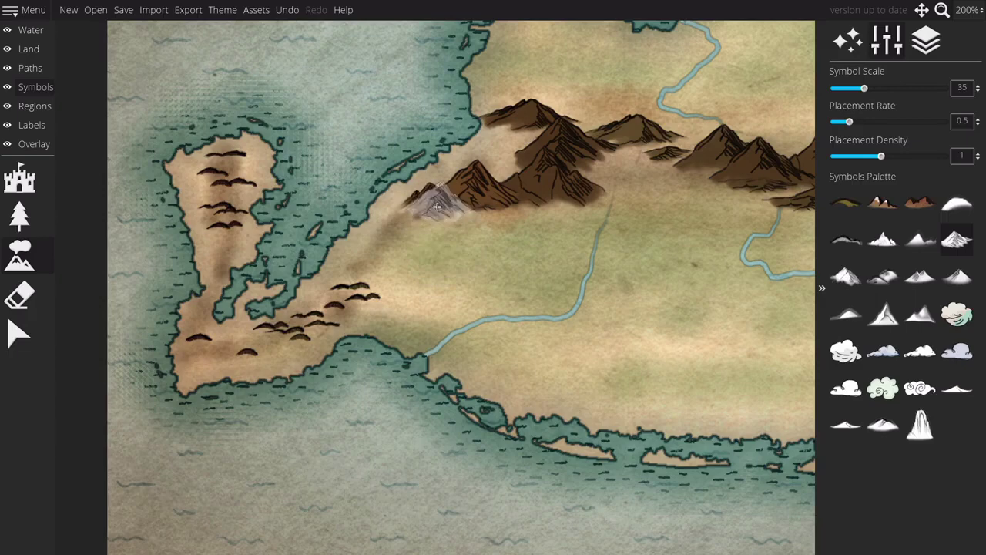
Step: Continue the range southwest to the hills with progressively smaller mountain symbols, reducing the symbol scale down to 10
mouse_move(405, 241)
left_mouse_down()
mouse_move(372, 272)
mouse_move(431, 203)
mouse_move(403, 220)
mouse_move(369, 270)
mouse_move(382, 292)
mouse_move(351, 278)
left_mouse_up()
key("ctrl+z")
scroll(406, 238, "down", 1)
scroll(406, 238, "down", 2)
scroll(355, 286, "down", 1)
scroll(355, 286, "down", 1)
scroll(516, 316, "down", 5)
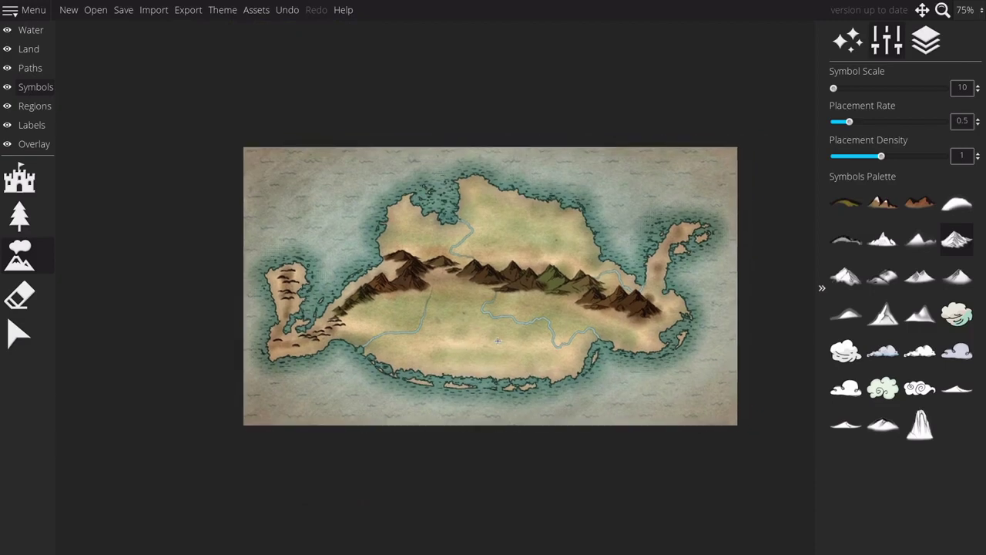
Step: Place dark curved hill symbols at scale 70 around the southeastern foot of the eastern mountains
scroll(660, 319, "up", 4)
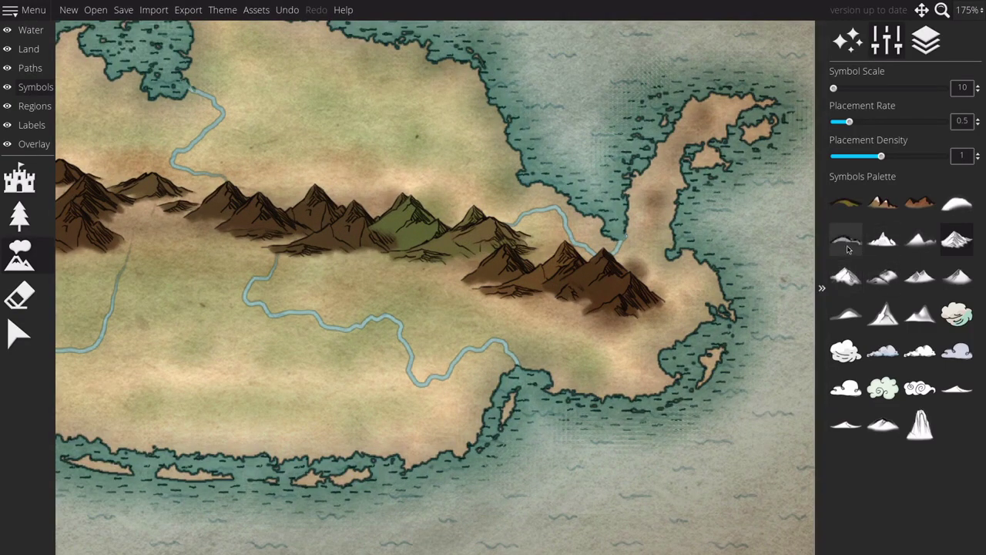
left_click(846, 240)
scroll(669, 317, "up", 12)
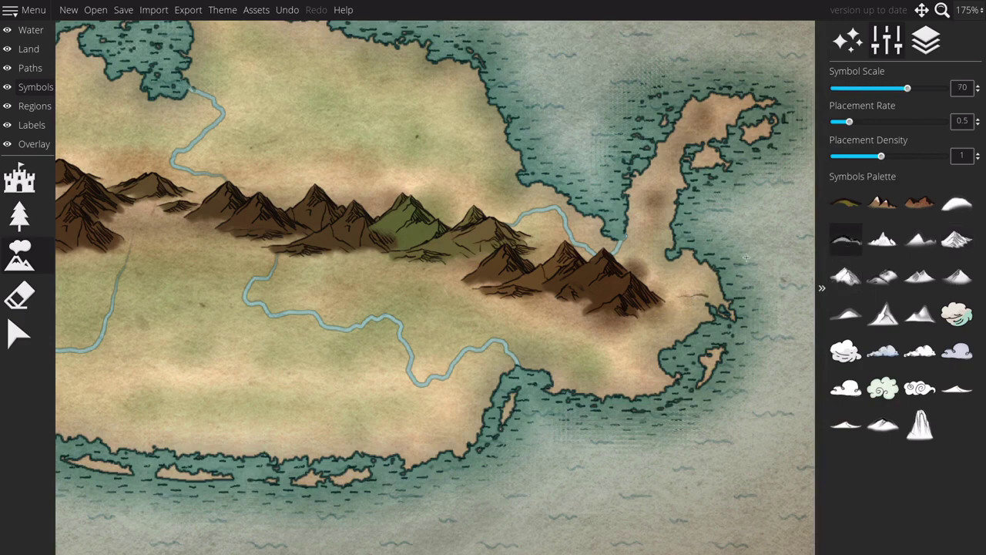
mouse_move(679, 304)
left_mouse_down()
mouse_move(657, 322)
mouse_move(608, 329)
mouse_move(640, 344)
left_mouse_up()
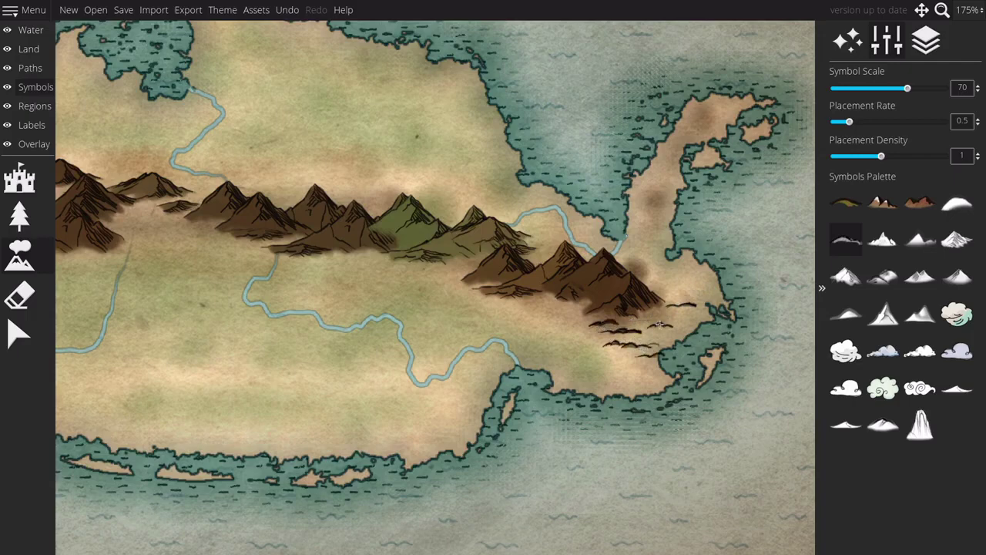
Step: Select the southernmost hill below the eastern mountains and move it slightly west, away from the coast
left_click(43, 343)
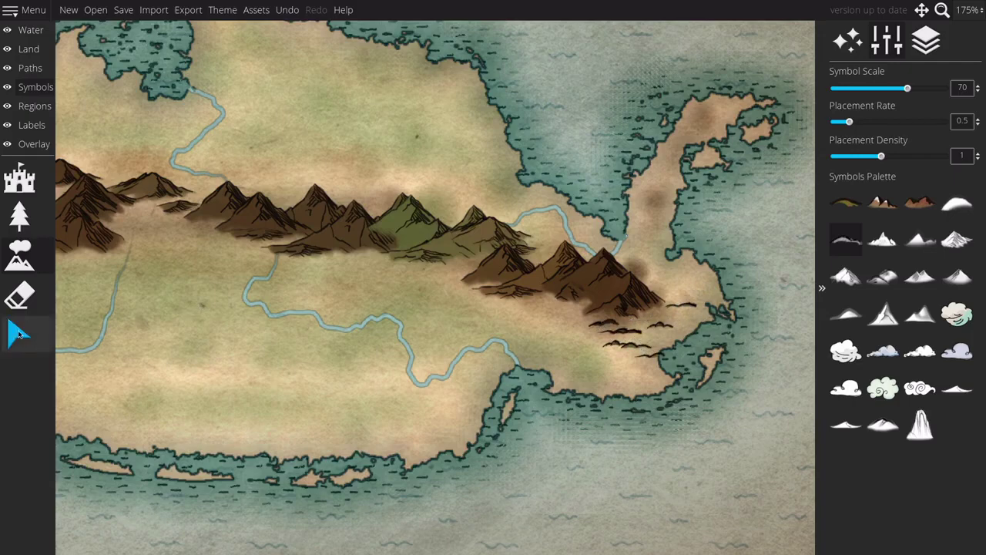
left_click(19, 333)
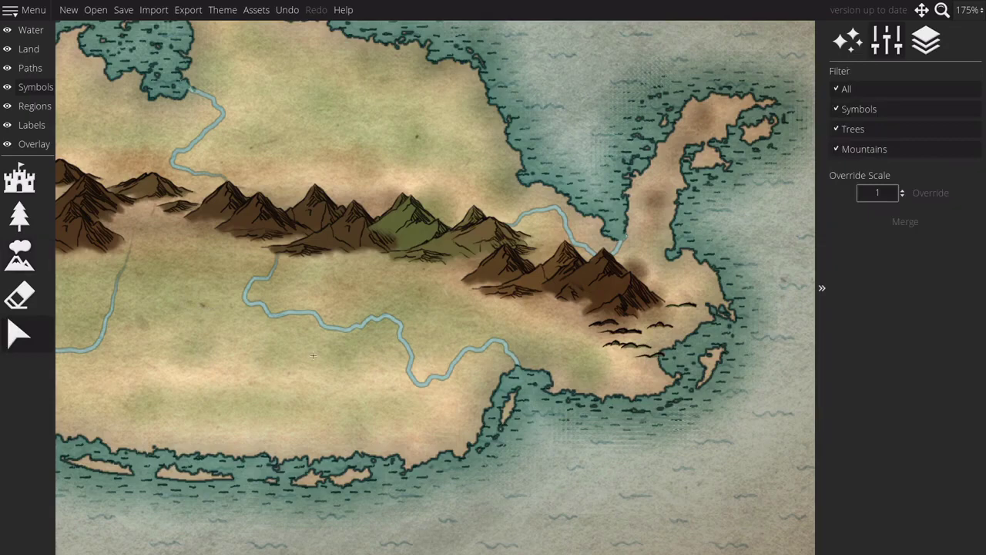
left_click(653, 355)
left_click_drag(652, 355, 650, 355)
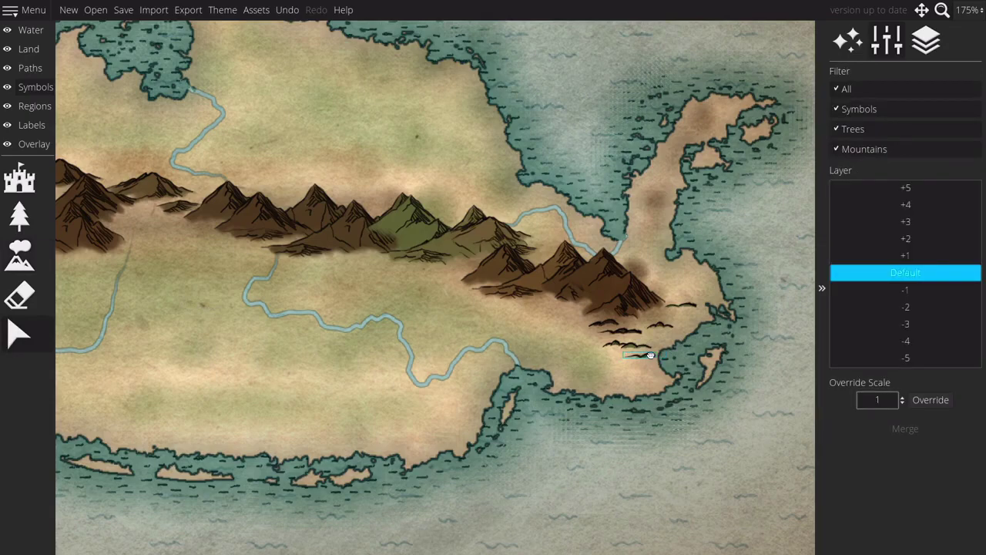
Step: Place more hill symbols at scale 70 east of the mountains and along the northeastern peninsula
left_click(19, 255)
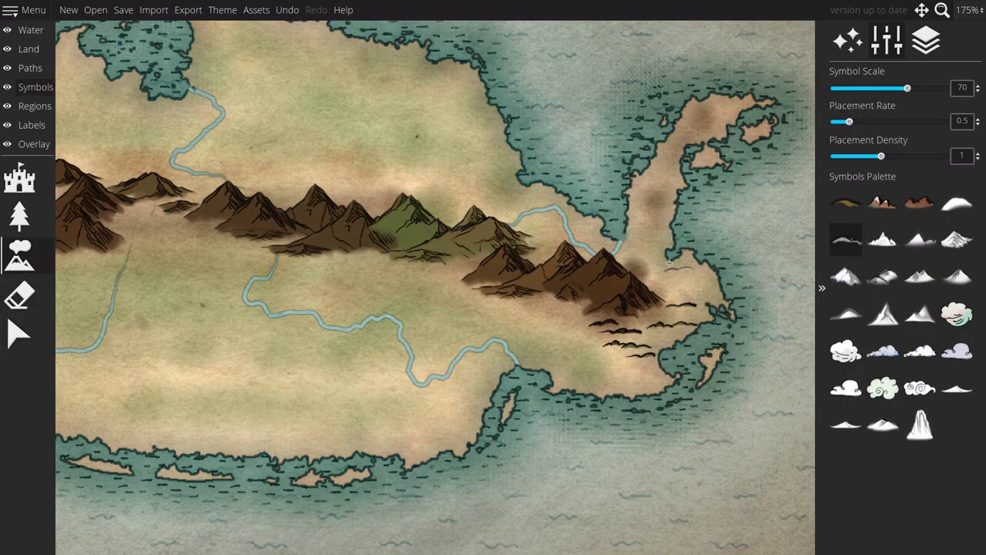
left_click(651, 197)
mouse_move(651, 216)
left_mouse_down()
mouse_move(661, 239)
mouse_move(641, 262)
mouse_move(697, 276)
left_mouse_up()
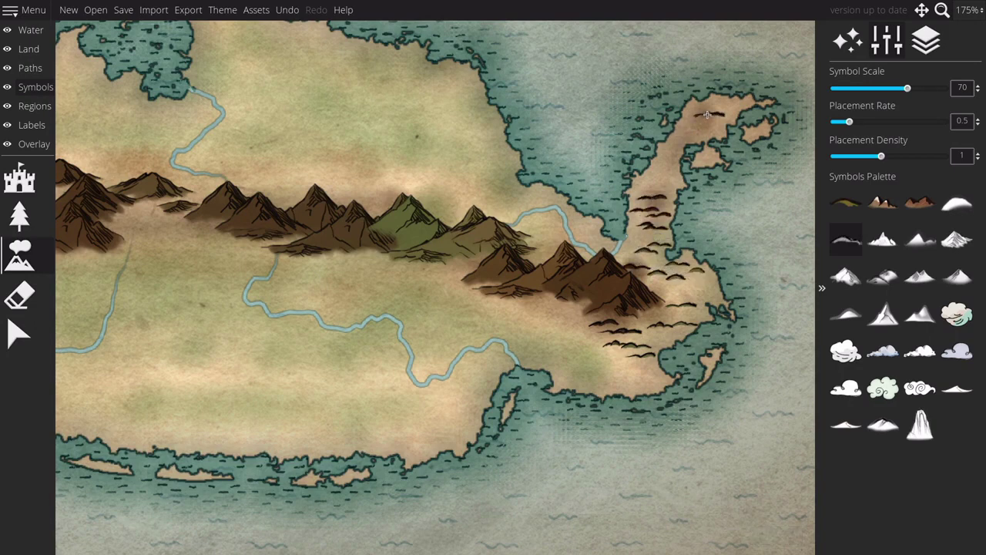
left_click_drag(707, 115, 655, 179)
scroll(793, 264, "down", 5)
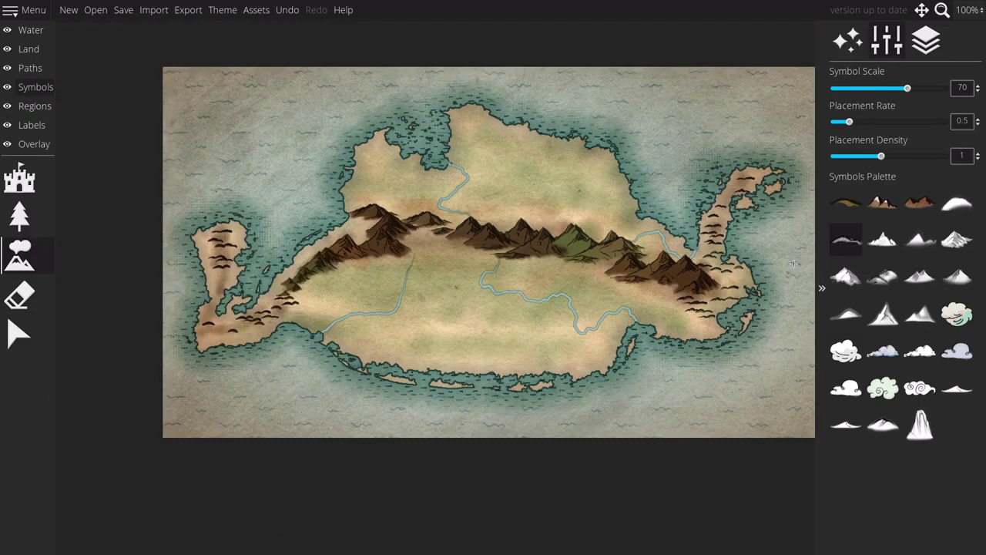
Step: Place dark hill symbols in the gap between the western and central mountains and along the range's southern foot, raising the symbol scale to 90
scroll(794, 264, "up", 4)
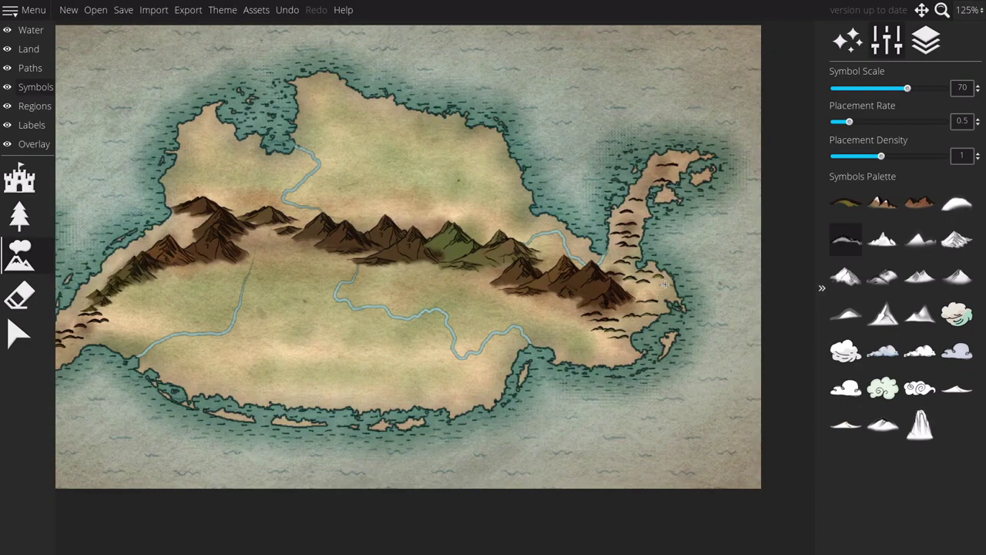
scroll(355, 171, "down", 2)
scroll(355, 171, "up", 4)
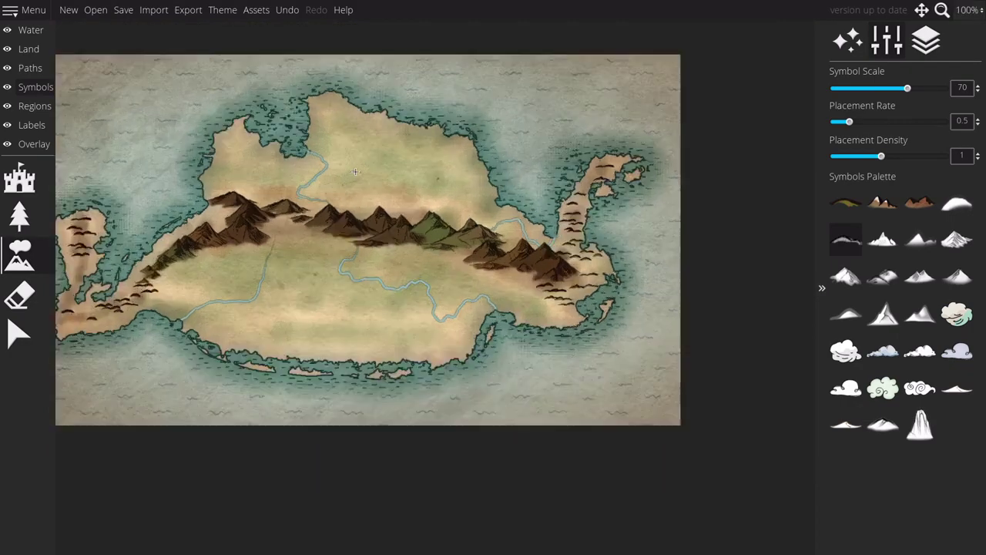
scroll(355, 171, "up", 2)
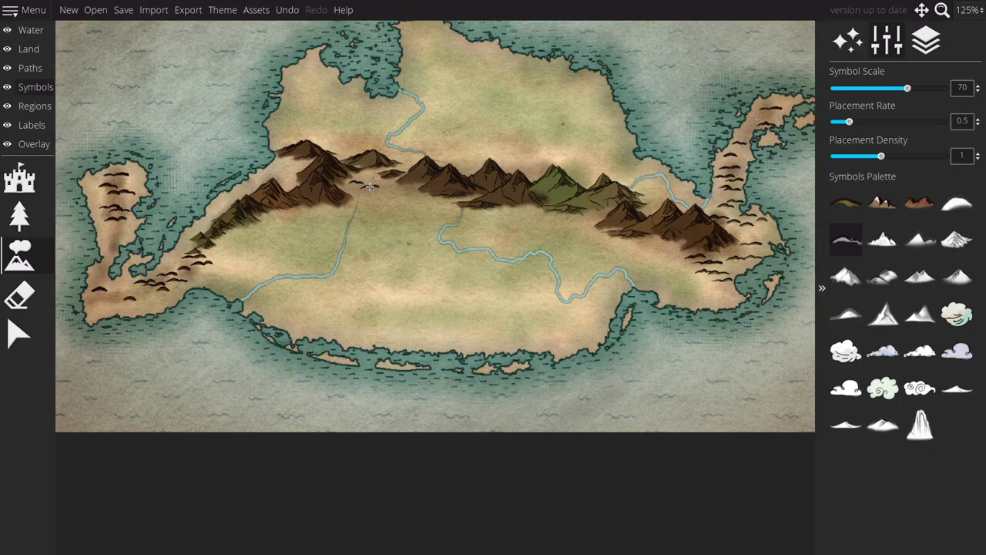
left_click_drag(369, 186, 392, 196)
scroll(663, 202, "up", 3)
mouse_move(402, 191)
left_mouse_down()
mouse_move(431, 206)
mouse_move(372, 206)
mouse_move(391, 199)
left_mouse_up()
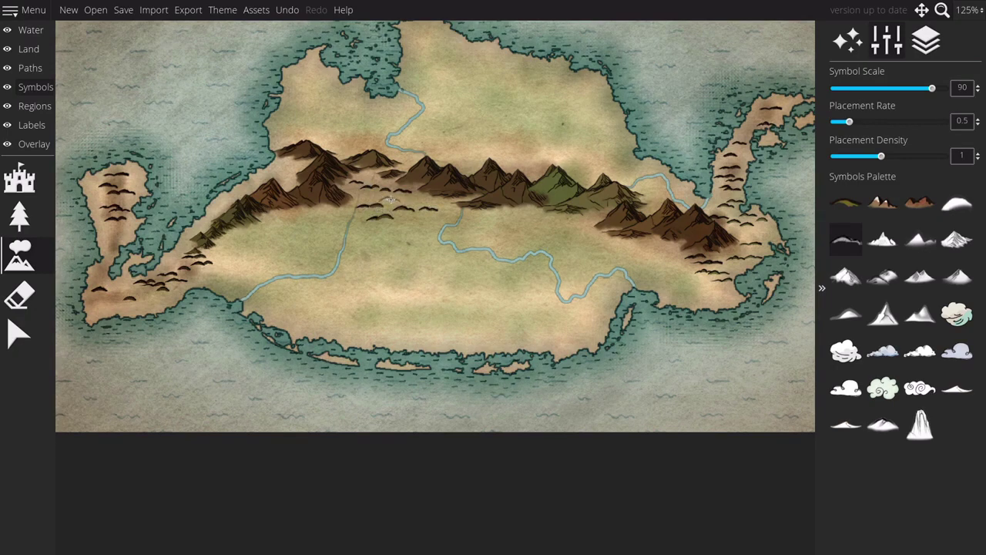
mouse_move(302, 219)
left_mouse_down()
mouse_move(276, 237)
mouse_move(281, 222)
mouse_move(330, 208)
mouse_move(467, 226)
left_mouse_up()
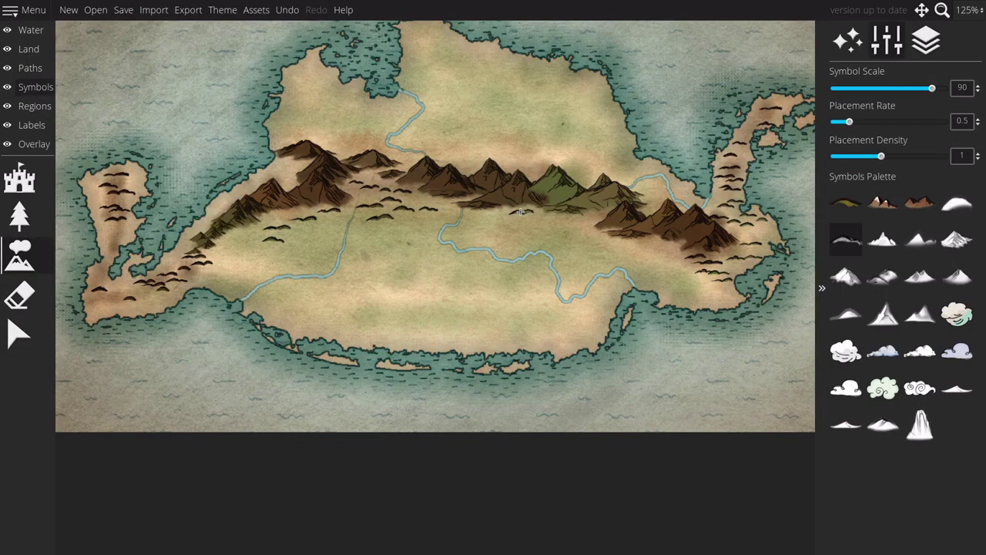
mouse_move(521, 211)
left_mouse_down()
mouse_move(571, 221)
mouse_move(586, 226)
mouse_move(545, 222)
mouse_move(662, 244)
mouse_move(671, 266)
mouse_move(701, 282)
left_mouse_up()
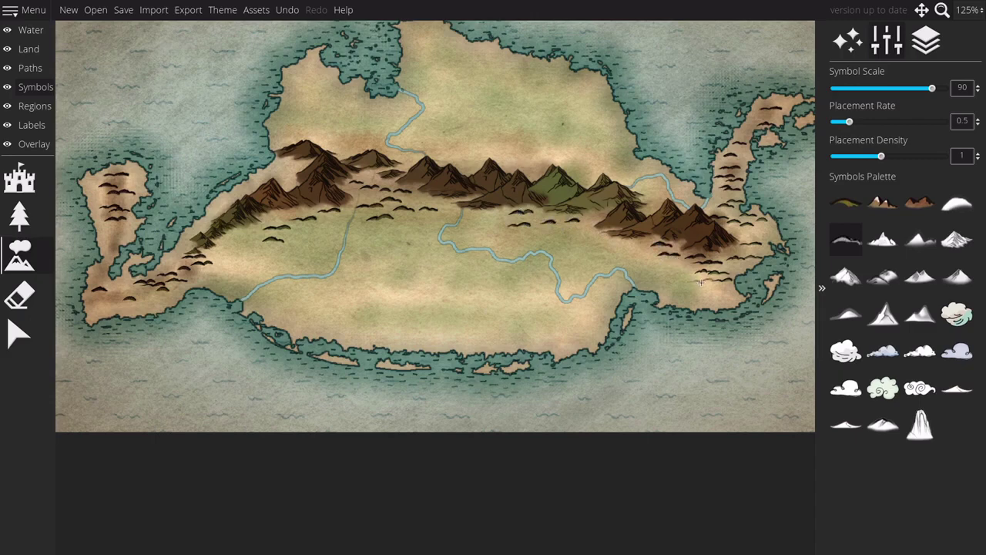
Step: Place more hill symbols at scale 90 southwest of the eastern mountains and along the northern side of the whole range
mouse_move(636, 243)
left_mouse_down()
mouse_move(605, 249)
mouse_move(582, 218)
mouse_move(586, 248)
mouse_move(494, 211)
mouse_move(470, 155)
mouse_move(361, 142)
left_mouse_up()
left_click(362, 142)
left_click(351, 149)
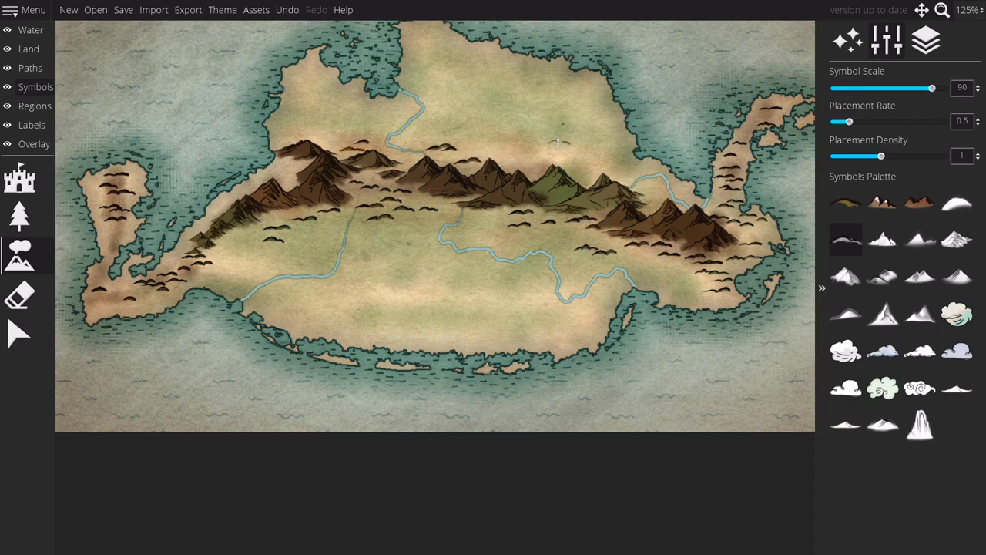
left_click(496, 148)
left_click(520, 145)
mouse_move(512, 141)
left_mouse_down()
mouse_move(532, 158)
mouse_move(567, 164)
left_mouse_up()
left_click(597, 141)
left_click(599, 164)
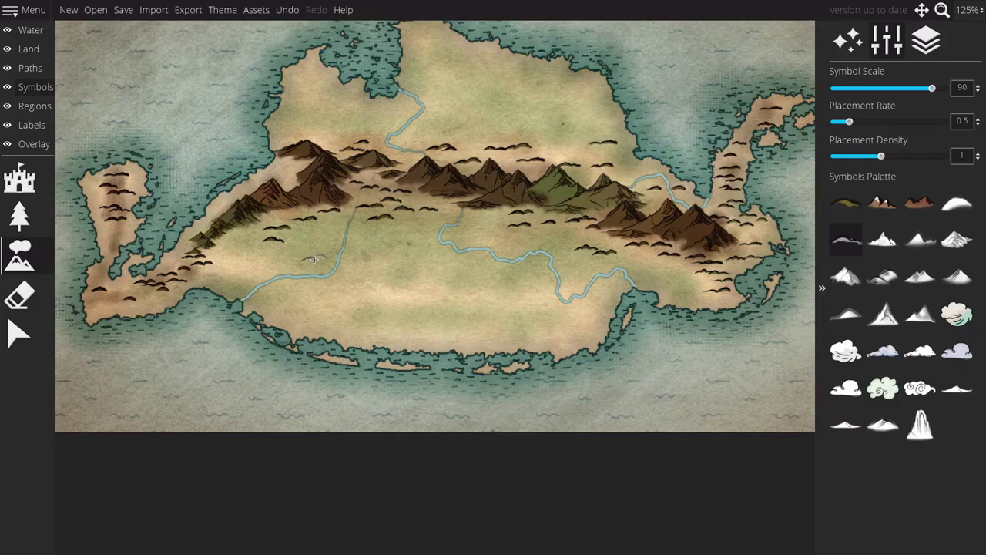
Step: Scatter hill symbols over the southern plains around both rivers, and move the hill touching the eastern river's upper bend slightly east
mouse_move(314, 259)
left_mouse_down()
mouse_move(353, 271)
mouse_move(272, 297)
mouse_move(248, 275)
mouse_move(268, 306)
mouse_move(284, 307)
mouse_move(271, 265)
left_mouse_up()
mouse_move(497, 274)
left_mouse_down()
mouse_move(536, 267)
mouse_move(536, 240)
mouse_move(549, 232)
mouse_move(561, 246)
mouse_move(461, 240)
left_mouse_up()
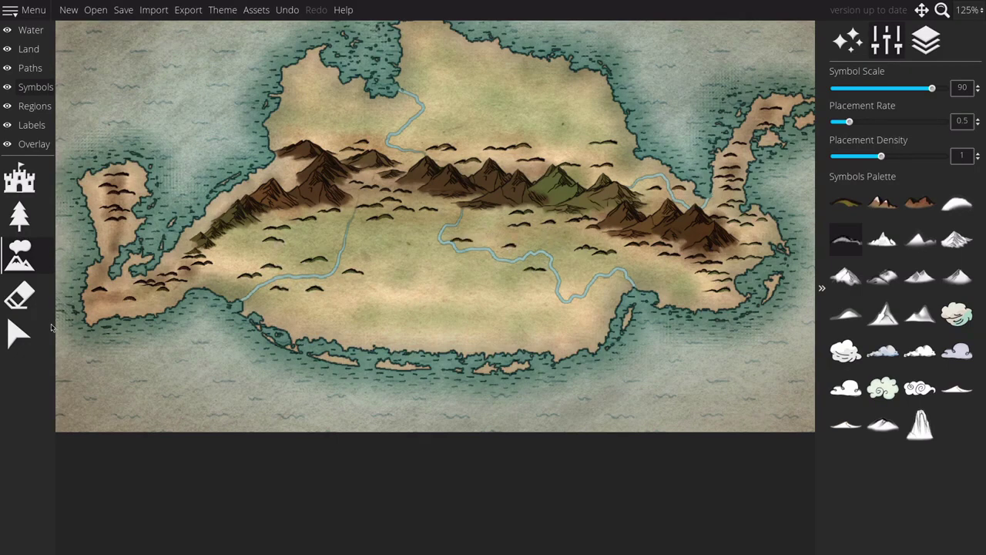
left_click(16, 331)
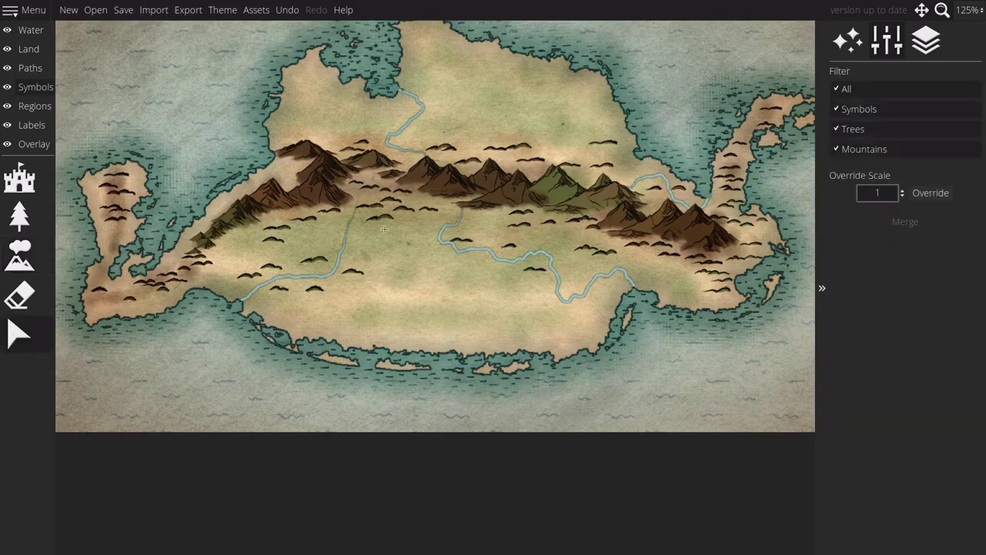
left_click(460, 242)
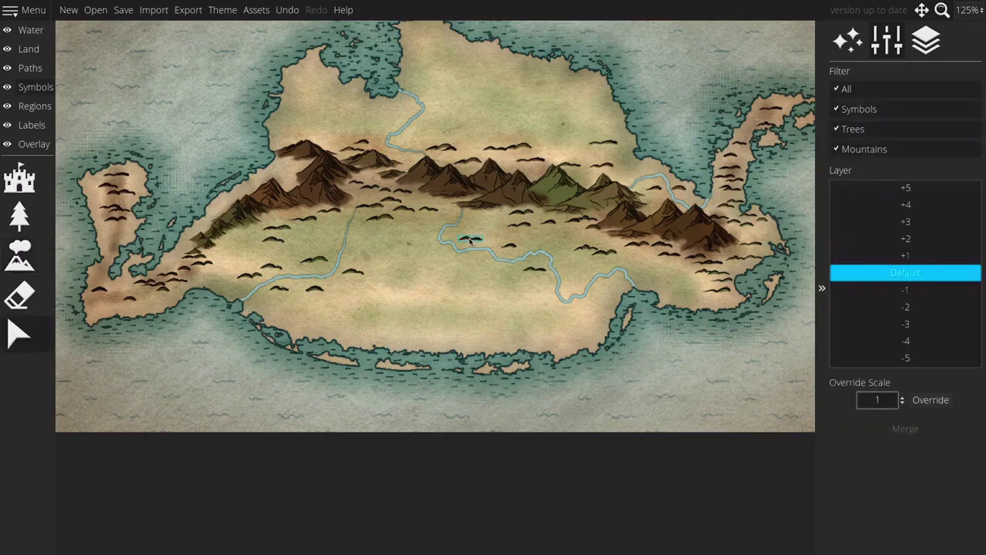
Step: Place a forest of tall branching tree symbols at scale 10 on the southern plains between the rivers and toward the southeastern coast
left_click(19, 215)
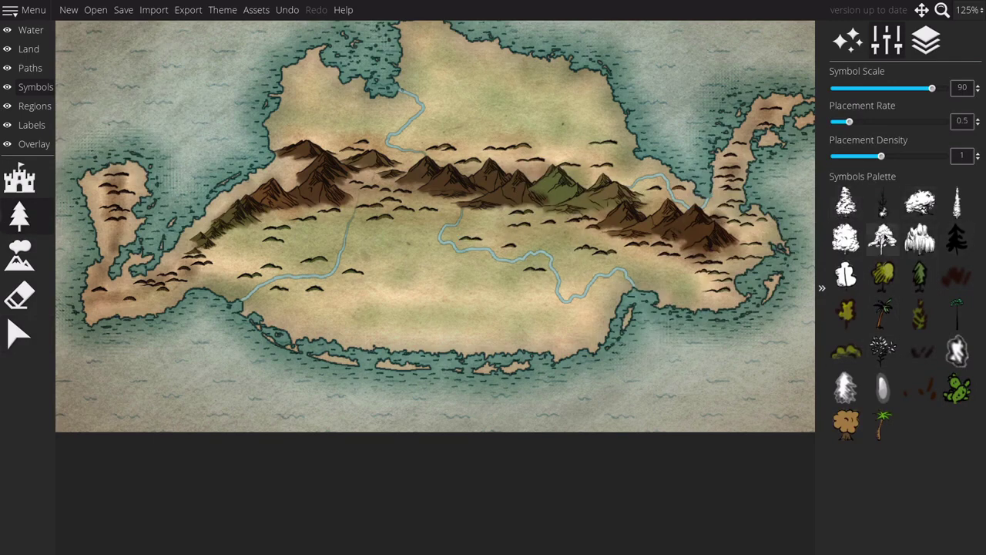
left_click(883, 239)
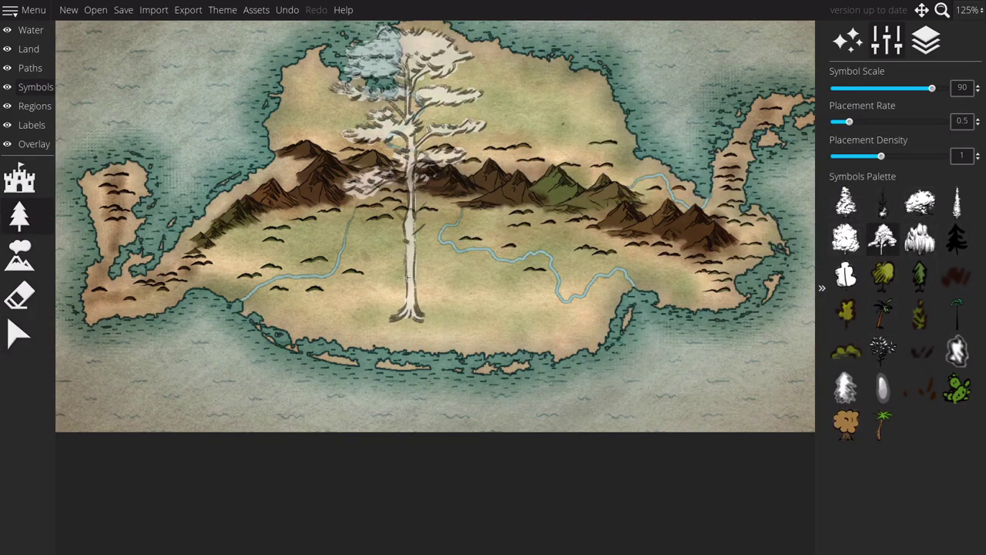
scroll(407, 277, "down", 16)
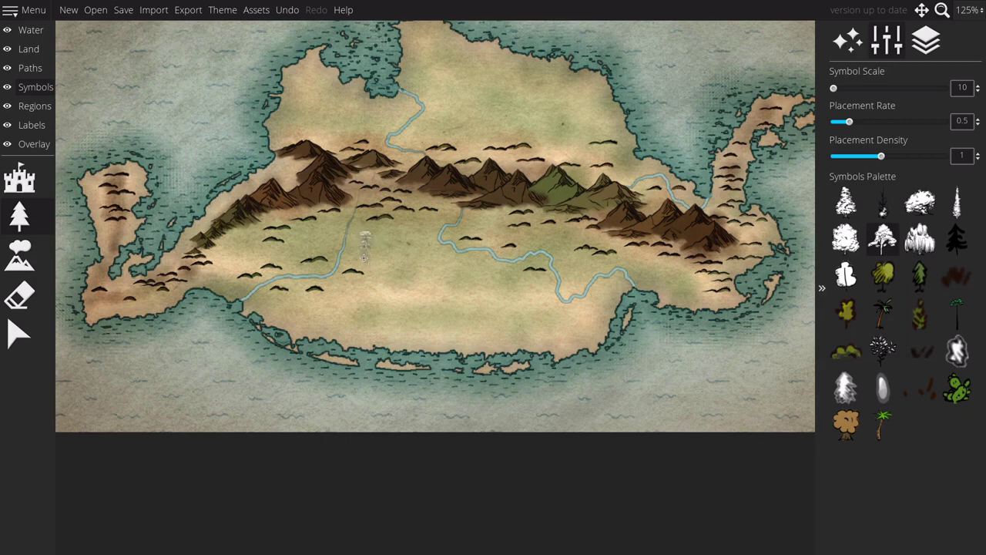
mouse_move(367, 260)
left_mouse_down()
mouse_move(451, 290)
mouse_move(469, 301)
mouse_move(465, 314)
mouse_move(388, 316)
mouse_move(389, 291)
mouse_move(409, 287)
mouse_move(377, 272)
mouse_move(327, 319)
mouse_move(437, 320)
left_mouse_up()
left_click(413, 233)
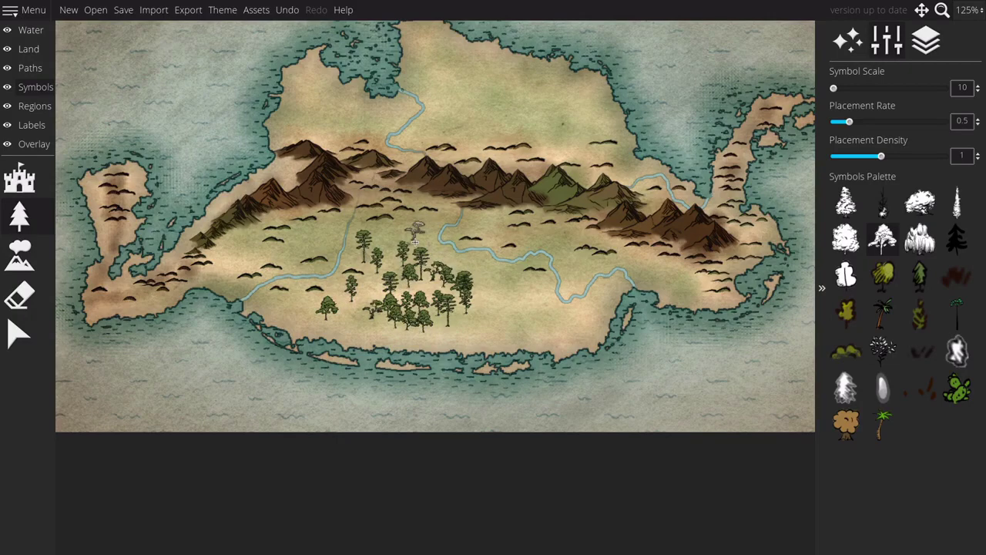
mouse_move(483, 285)
left_mouse_down()
mouse_move(517, 313)
mouse_move(471, 328)
left_mouse_up()
mouse_move(547, 322)
left_mouse_down()
mouse_move(574, 337)
mouse_move(606, 299)
left_mouse_up()
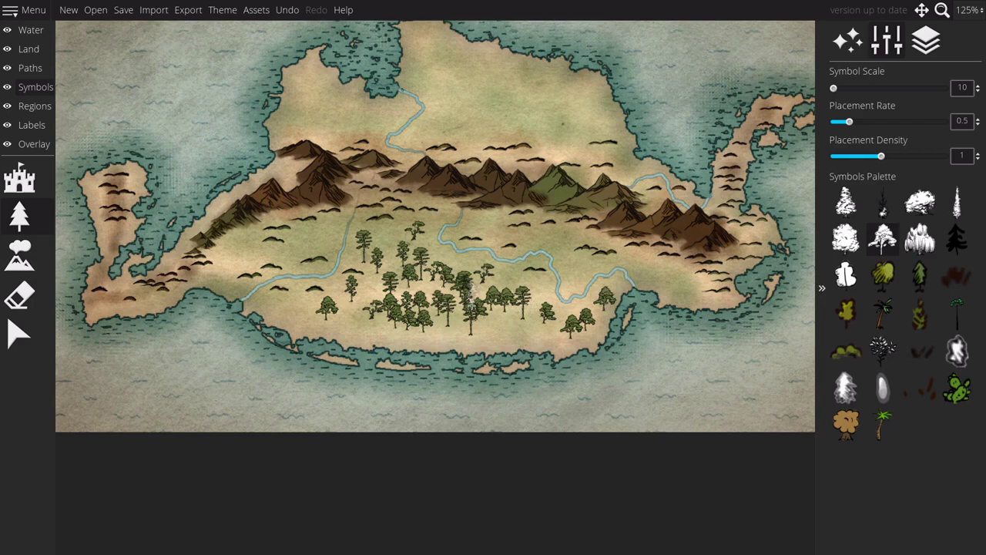
Step: Add sparser trees at scale 10 around the western river, along the southwestern coast, and north and east of the eastern river
mouse_move(323, 246)
left_mouse_down()
mouse_move(282, 255)
mouse_move(293, 256)
mouse_move(230, 261)
left_mouse_up()
left_click_drag(286, 310, 378, 330)
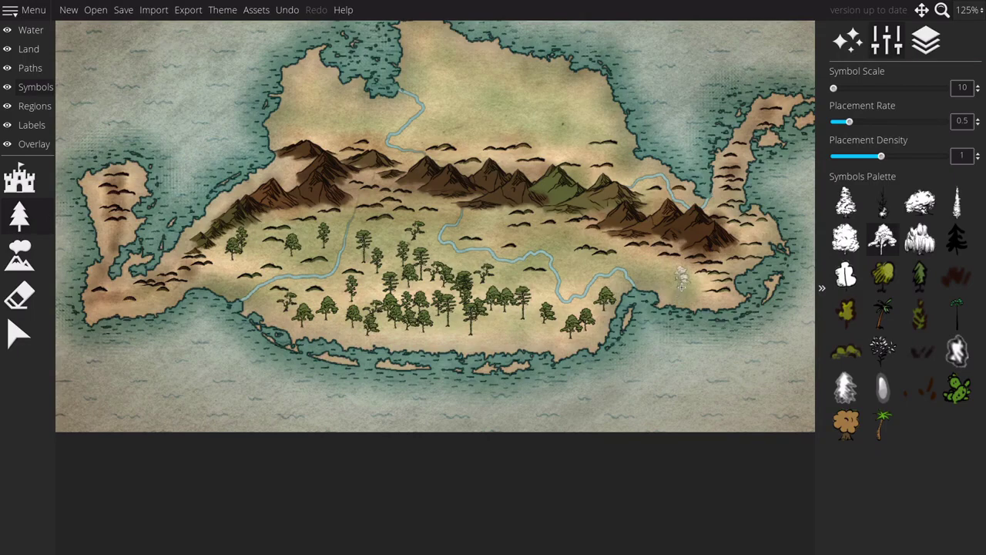
left_click(681, 284)
left_click(645, 279)
left_click(556, 244)
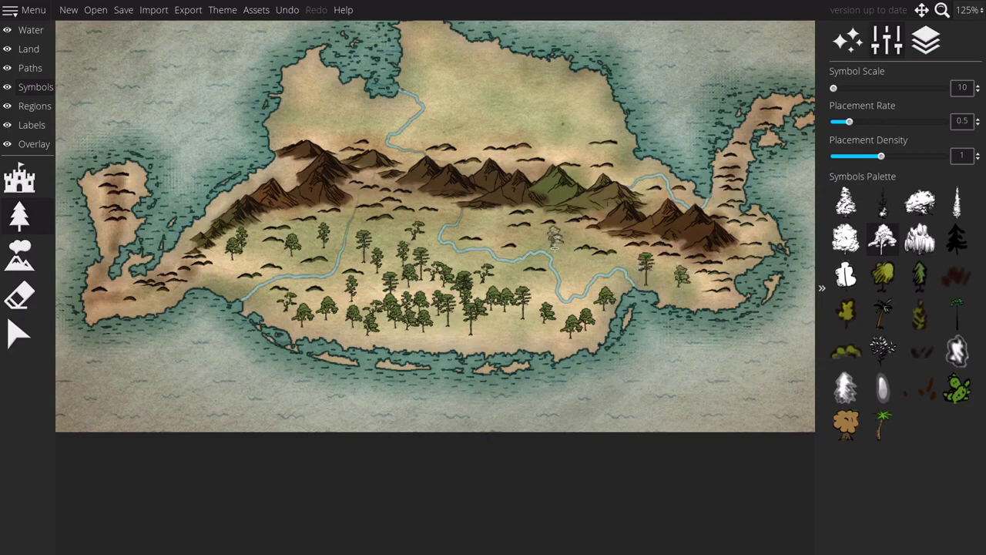
Step: Scatter grass tuft symbols at scale 90 across the northern plains on both sides of the northern river
left_click_drag(461, 103, 439, 174)
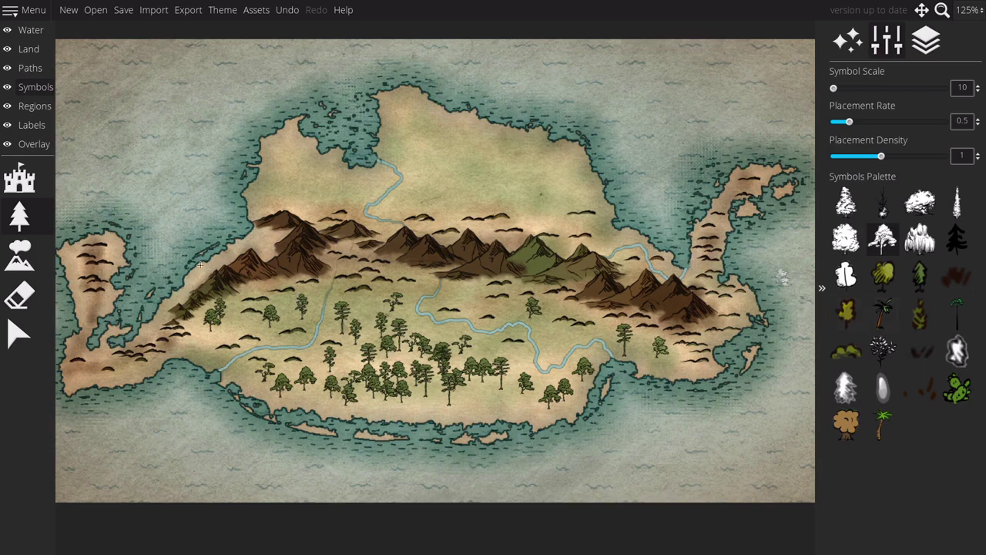
left_click(957, 277)
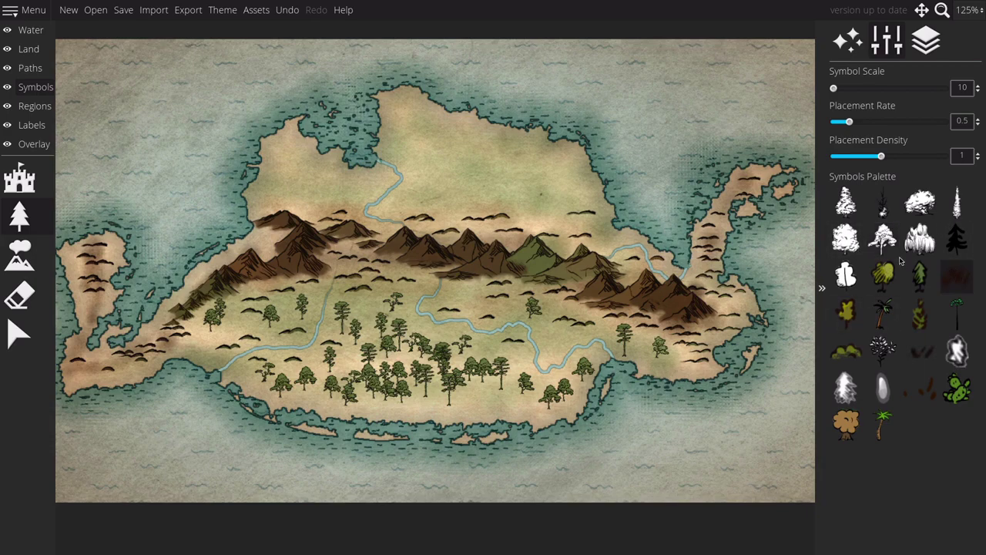
scroll(428, 127, "up", 3)
scroll(428, 127, "up", 1)
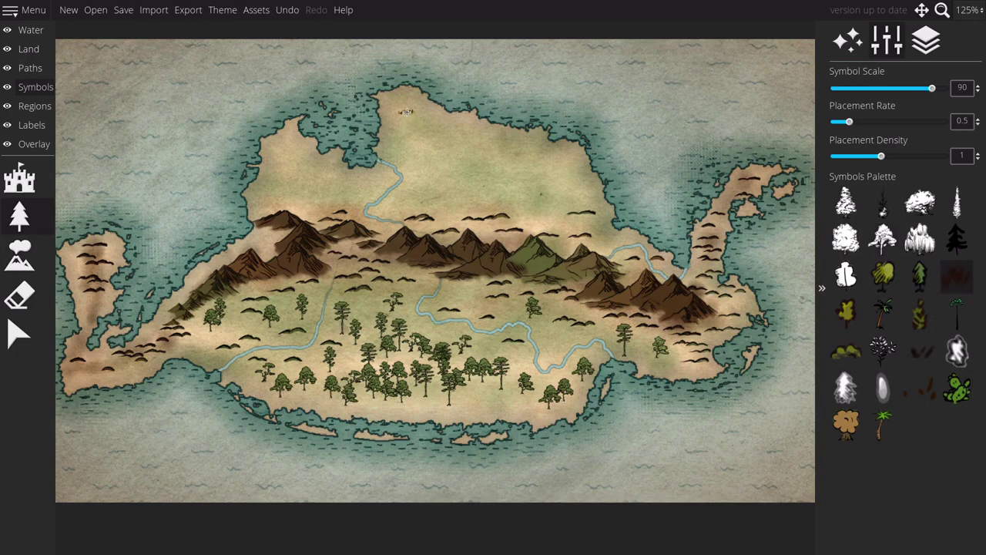
mouse_move(406, 112)
left_mouse_down()
mouse_move(523, 160)
mouse_move(457, 179)
mouse_move(428, 133)
left_mouse_up()
left_click_drag(557, 156, 545, 202)
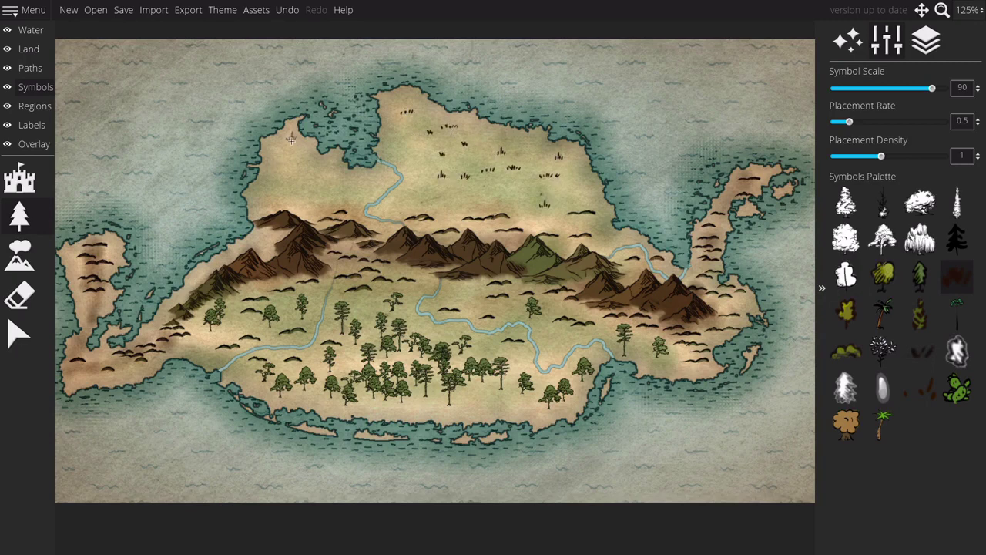
mouse_move(290, 147)
left_mouse_down()
mouse_move(302, 180)
mouse_move(349, 184)
mouse_move(300, 198)
mouse_move(266, 189)
left_mouse_up()
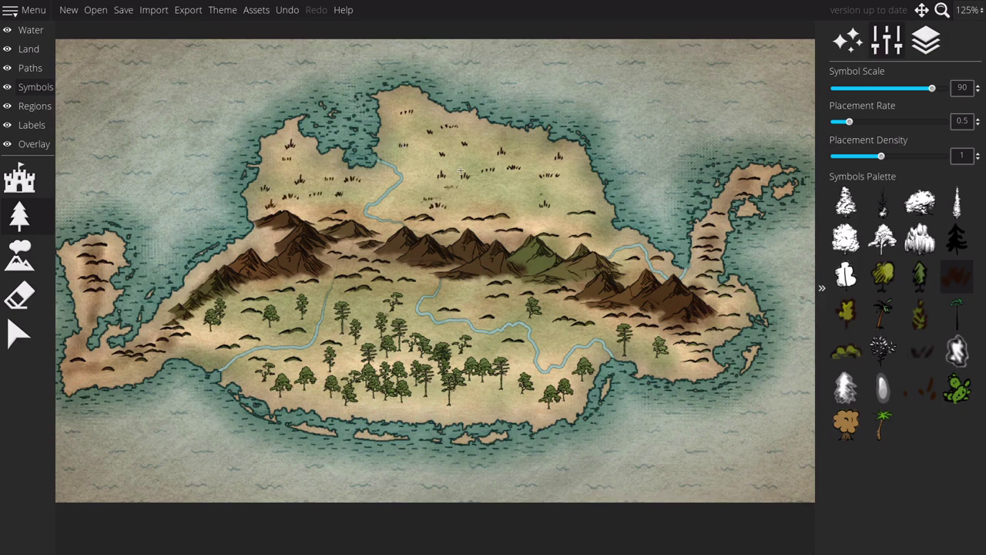
Step: Erase the hill symbols on the northern part of the western peninsula
scroll(459, 171, "down", 5)
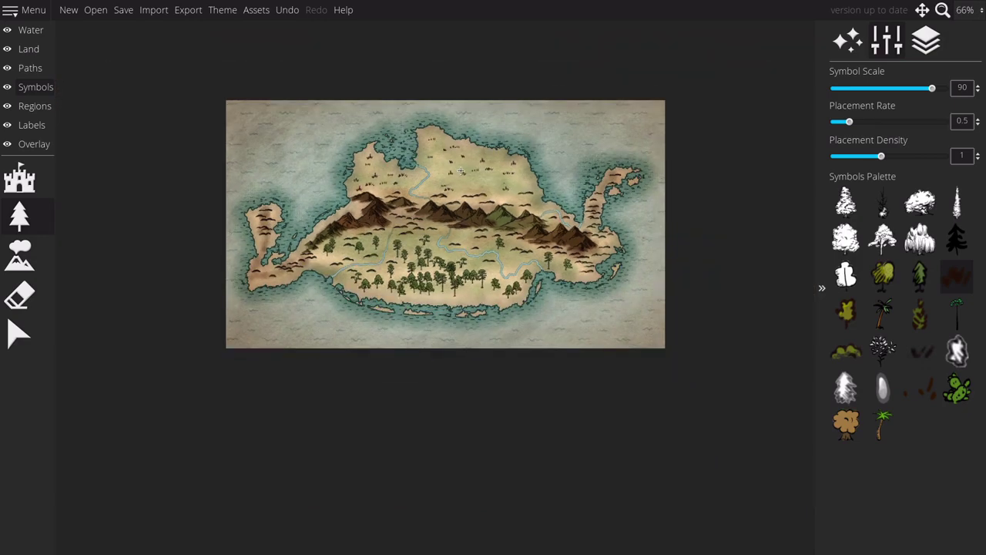
scroll(461, 171, "up", 5)
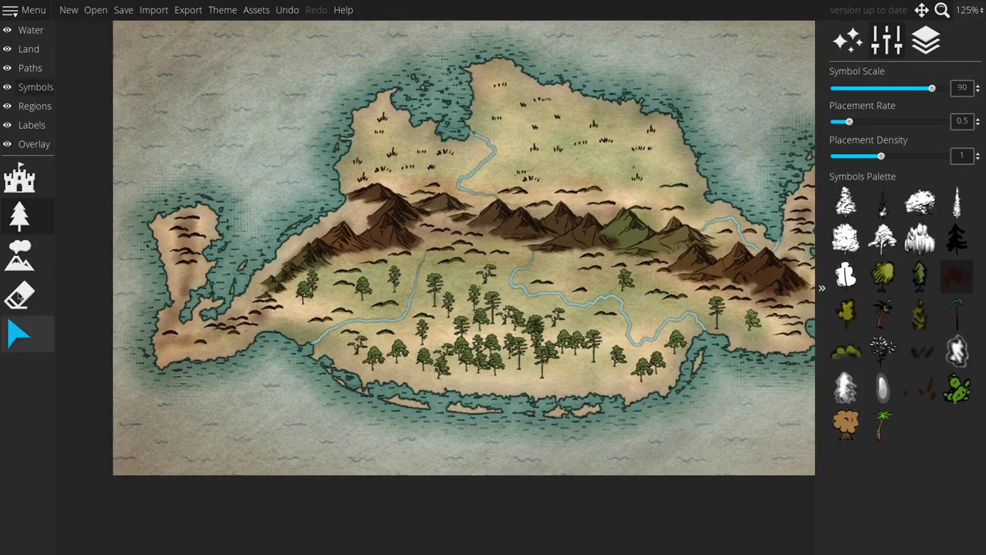
left_click(20, 295)
left_click_drag(190, 221, 184, 259)
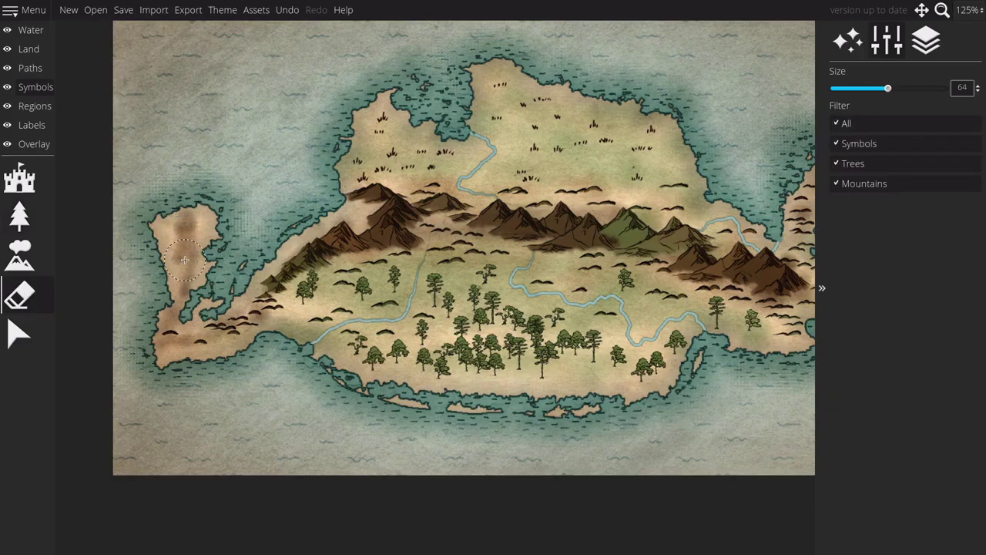
Step: Place two mountain symbols at scale 55, one below the other, on the cleared northern part of the western peninsula
left_click(19, 254)
left_click(847, 276)
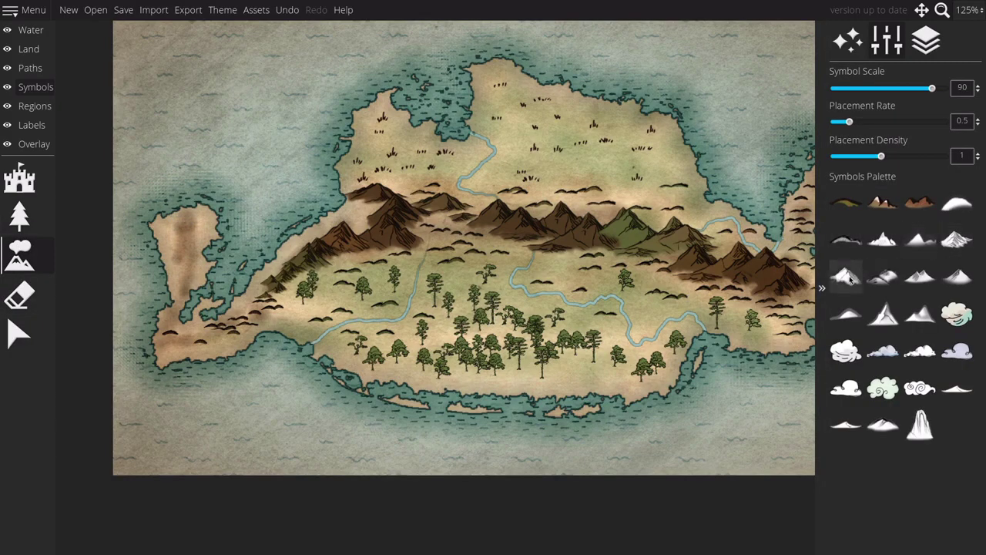
left_click_drag(201, 236, 188, 233)
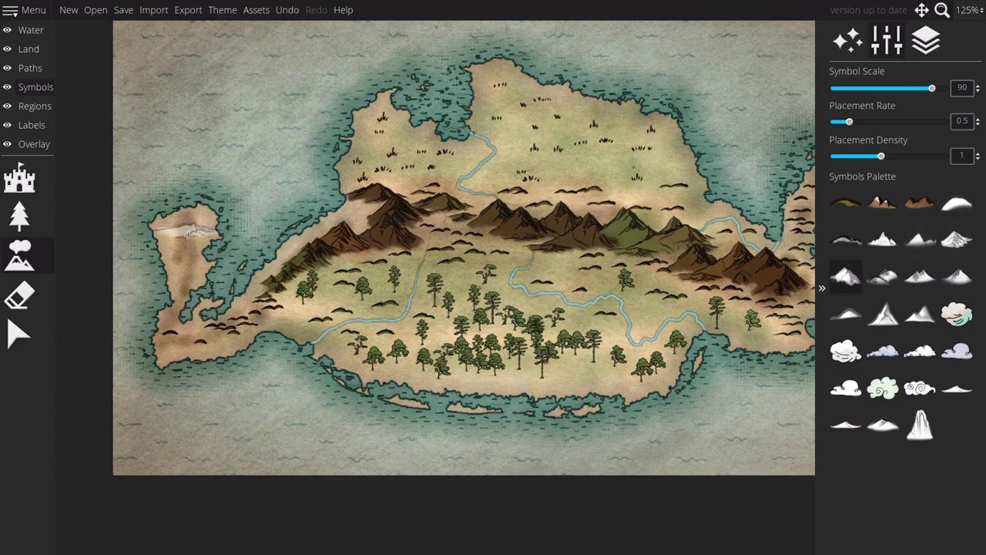
scroll(188, 234, "down", 7)
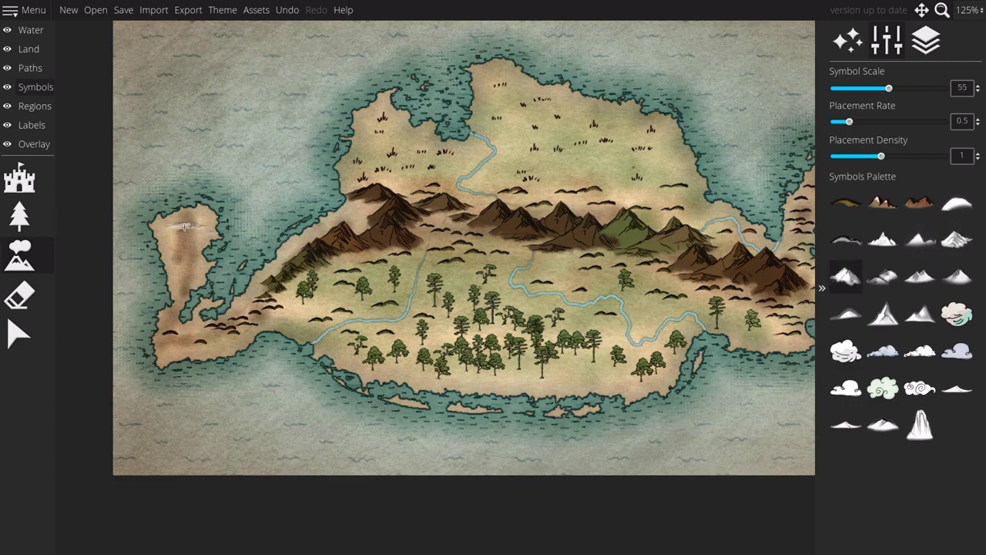
left_click(185, 225)
key("ctrl+Up")
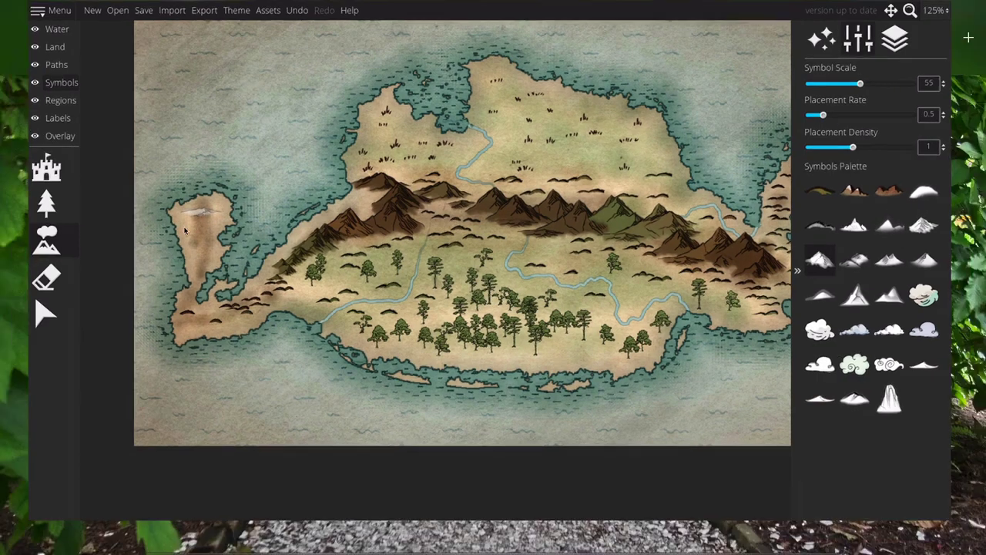
key("ctrl+Up")
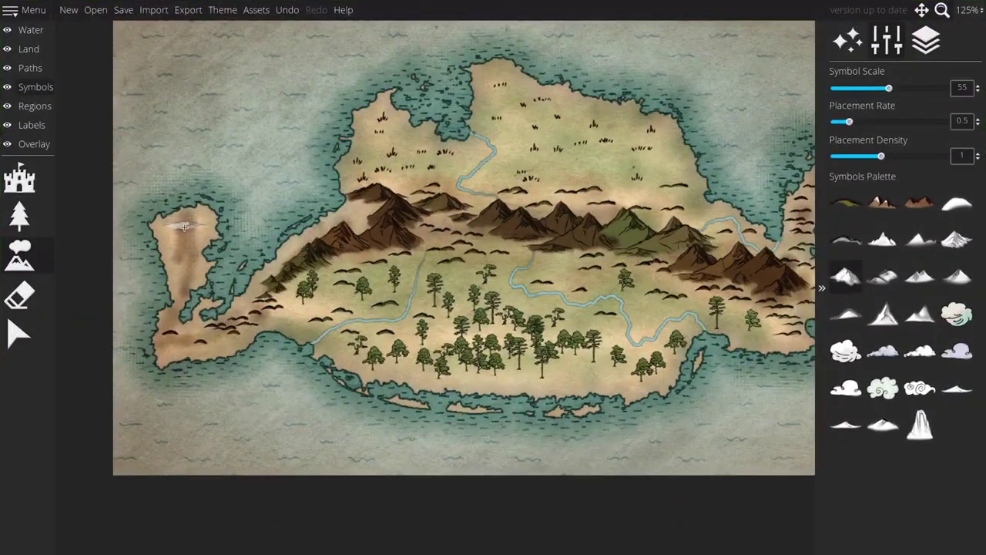
left_click(184, 226)
left_click(184, 226)
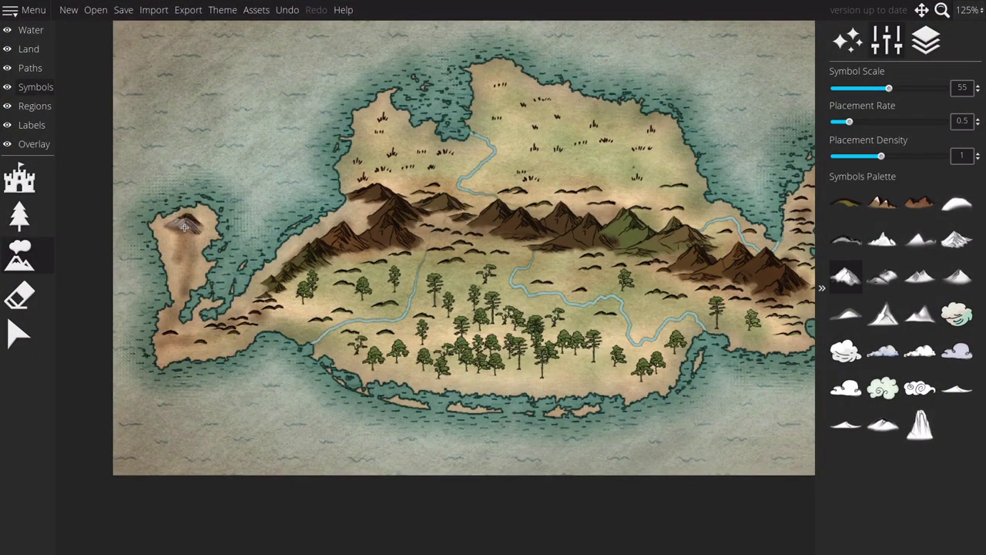
left_click(182, 245)
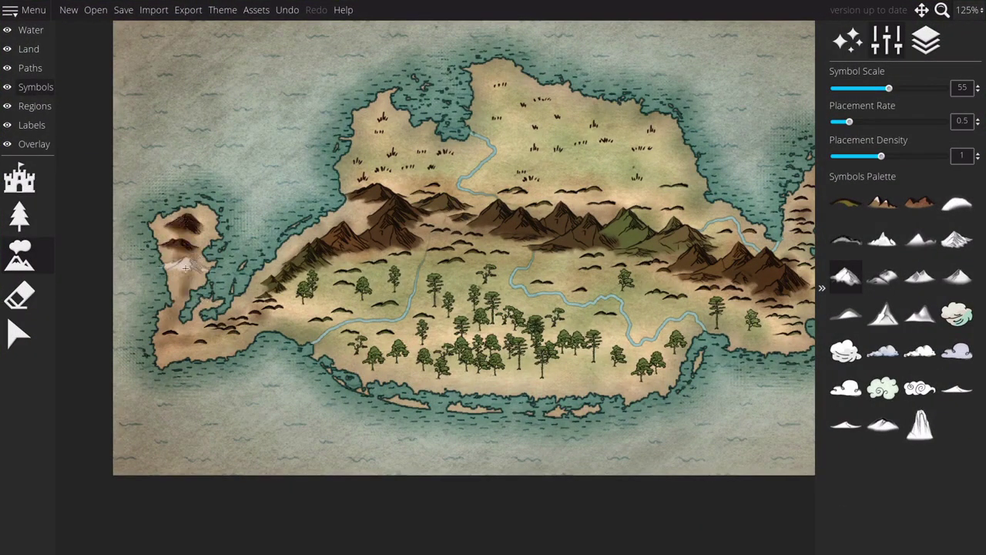
Step: Place mountain symbols at scale 35 down the middle of the western peninsula, and further ones at scales from 35 across its southern end
scroll(182, 258, "down", 4)
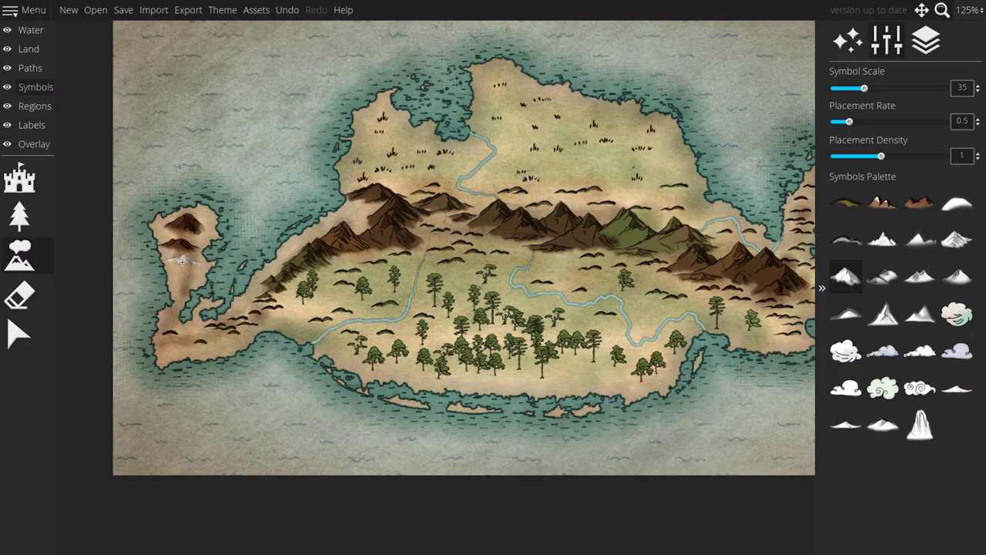
scroll(182, 260, "left", 2)
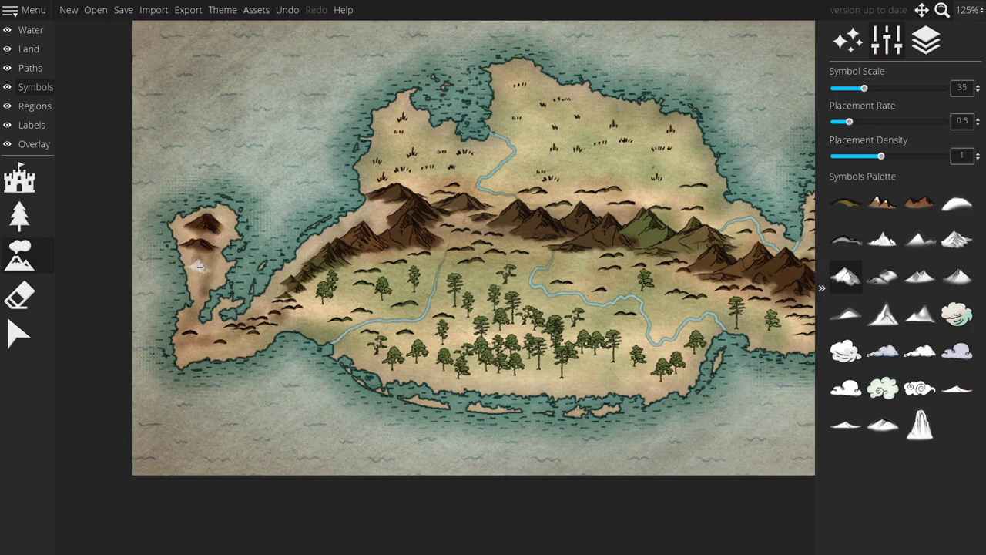
left_click_drag(200, 253, 203, 285)
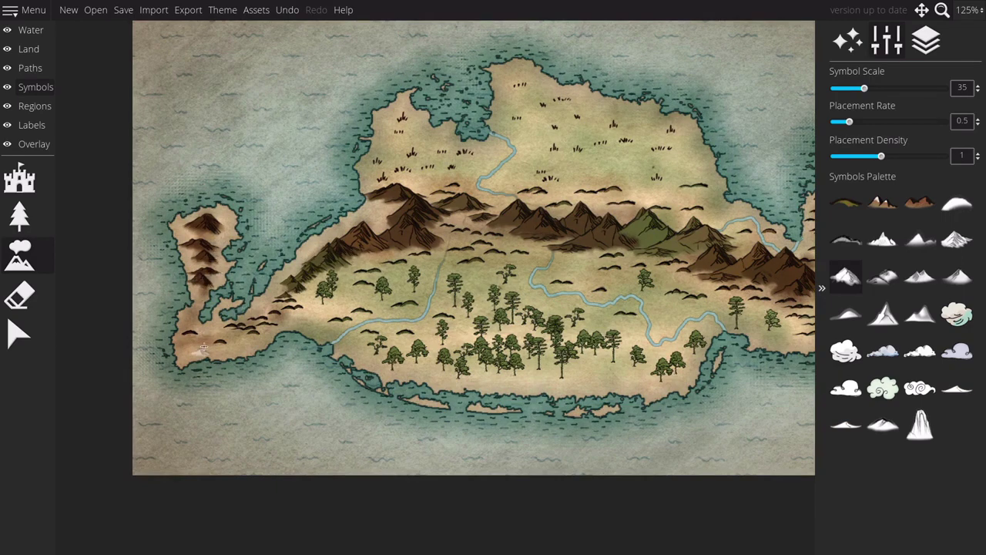
left_click_drag(210, 335, 194, 348)
scroll(241, 335, "up", 4)
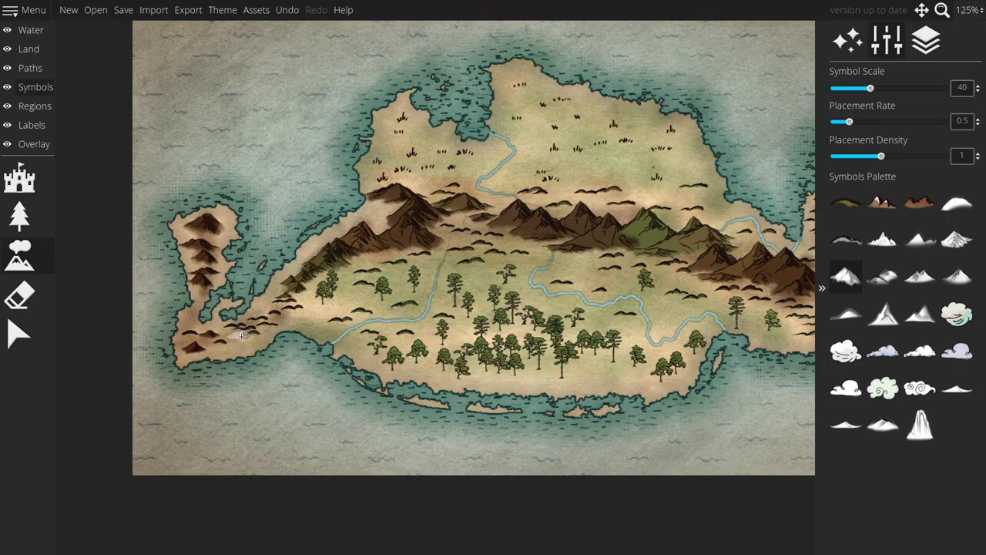
mouse_move(241, 336)
left_mouse_down()
mouse_move(199, 330)
mouse_move(205, 342)
mouse_move(305, 323)
mouse_move(303, 337)
mouse_move(237, 336)
left_mouse_up()
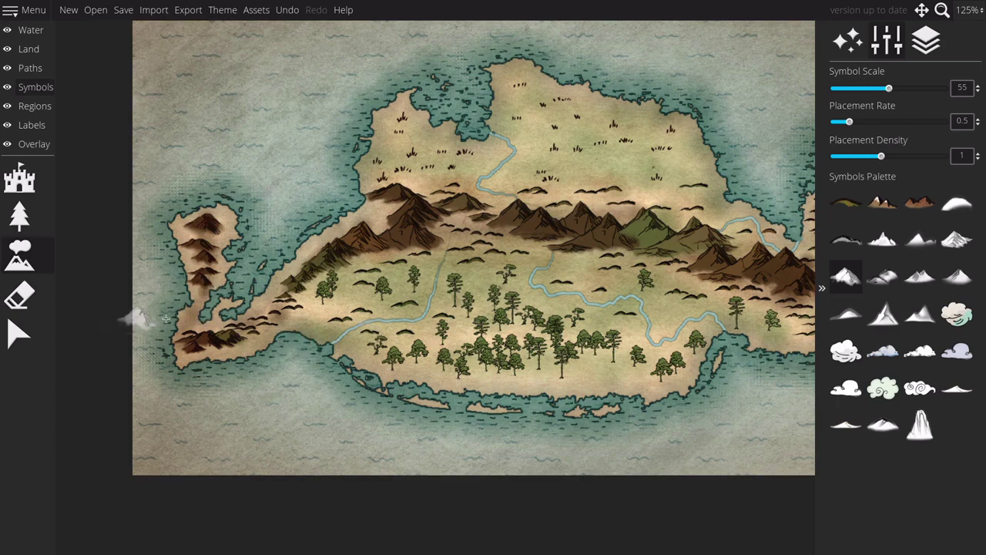
left_click(847, 242)
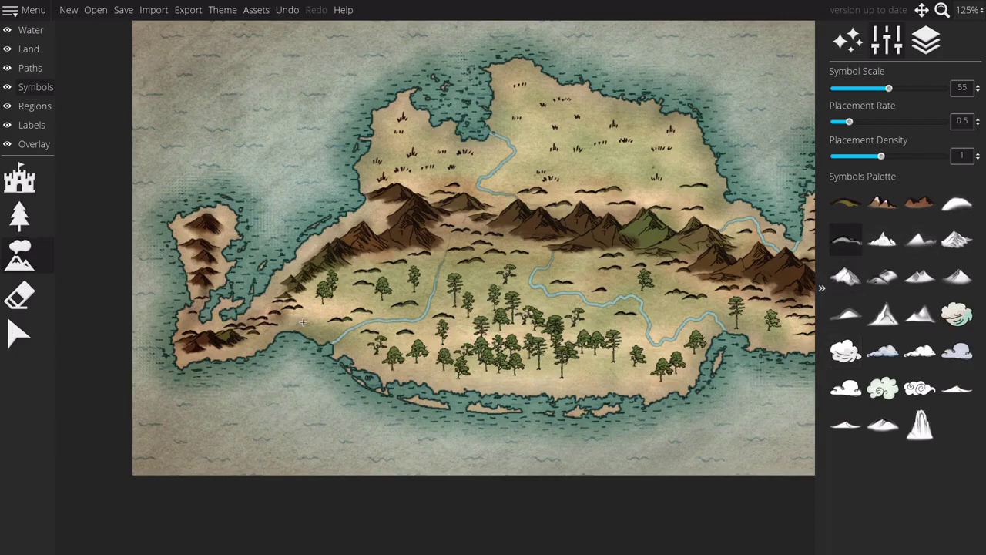
scroll(302, 322, "down", 5)
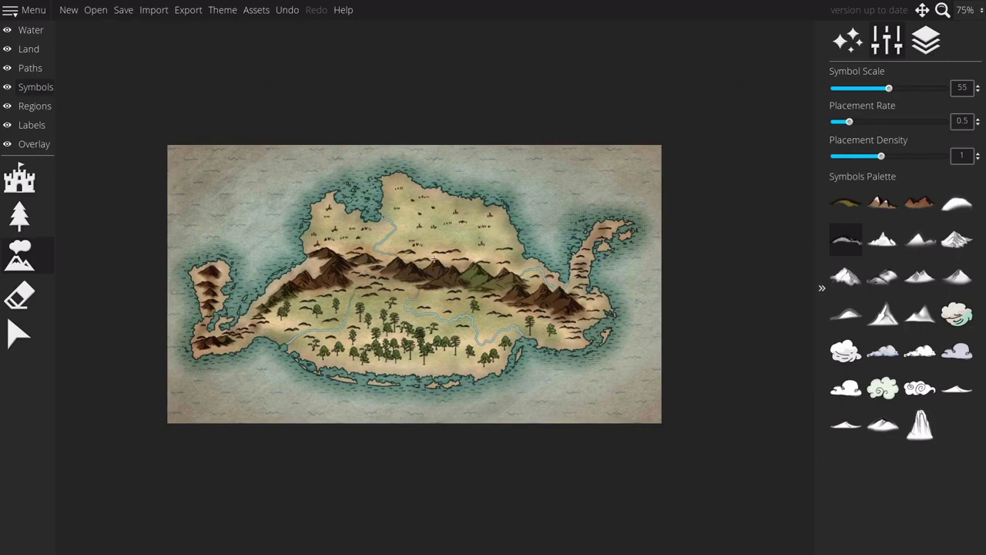
scroll(434, 259, "up", 10)
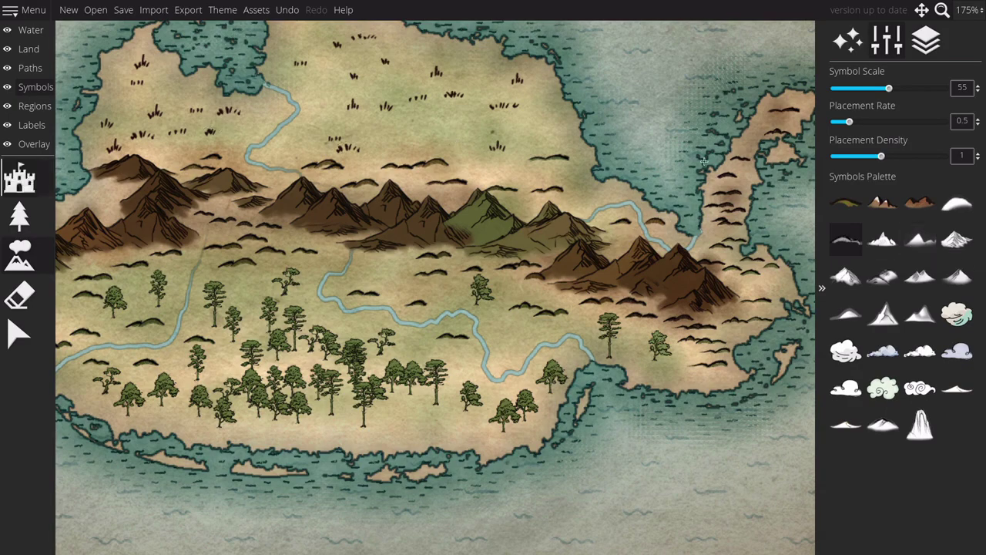
Step: Place a red-roofed village building symbol at scale 45 at the southern mouth of the eastern river
left_click(19, 179)
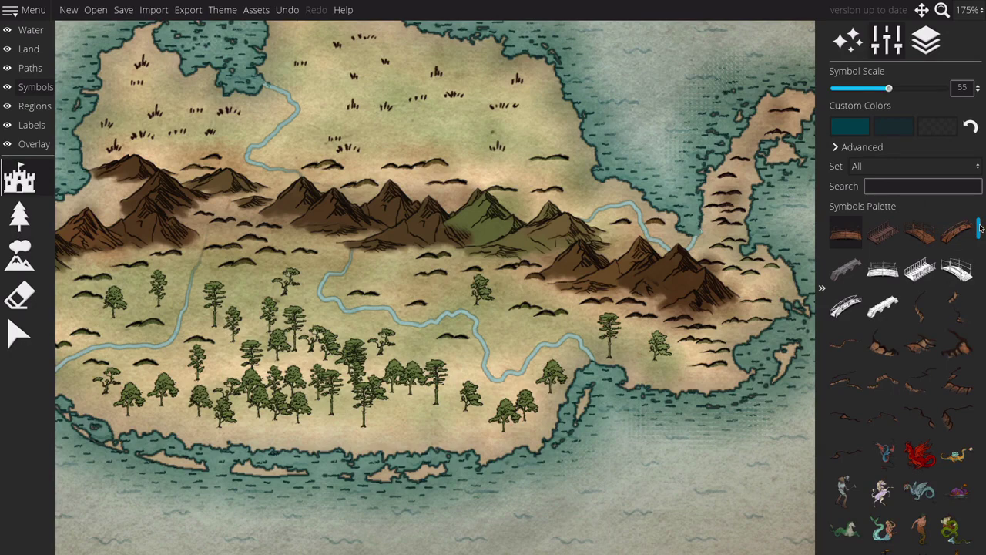
left_click_drag(980, 226, 973, 255)
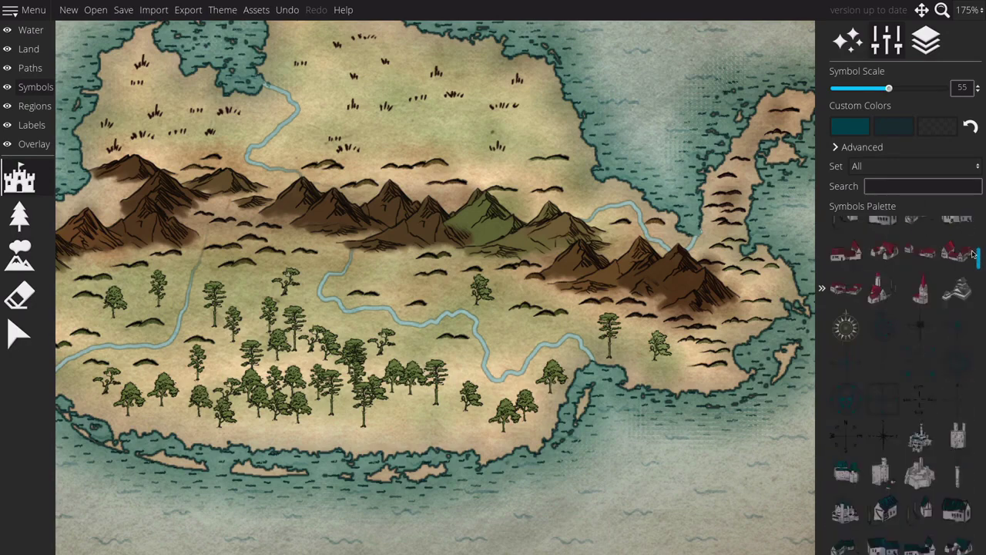
scroll(973, 254, "up", 1)
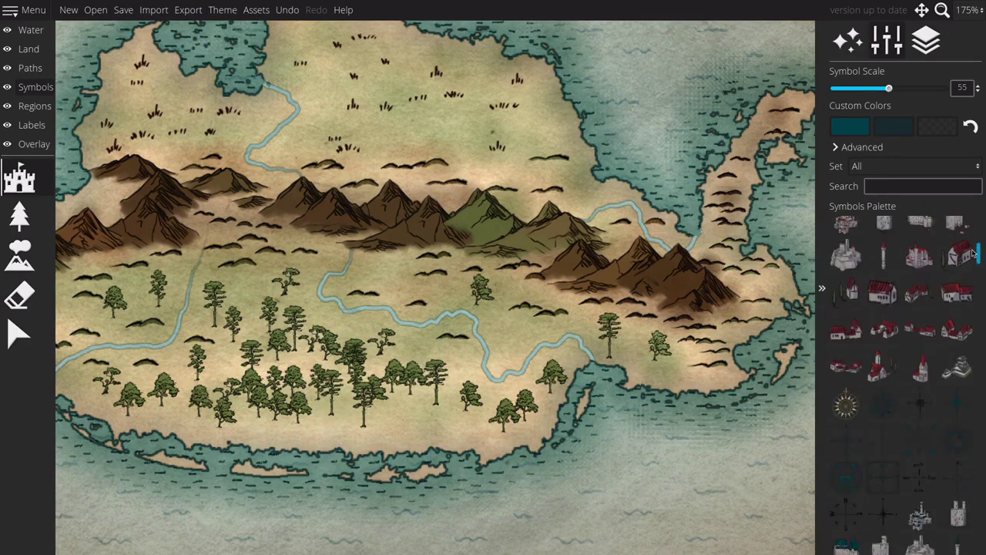
left_click(883, 331)
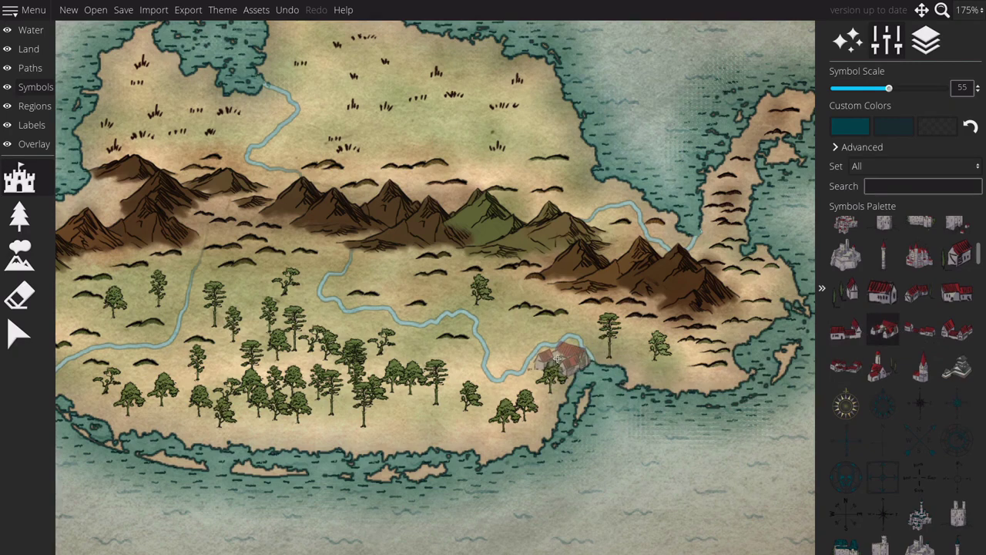
scroll(556, 358, "down", 2)
left_click(556, 358)
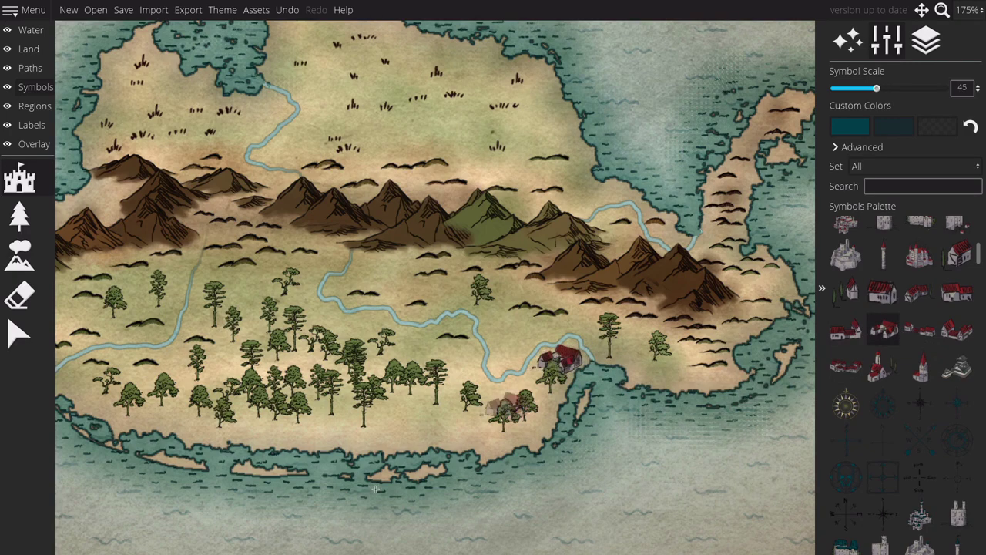
Step: Place a different red-roofed building symbol at scale 45 on the coast beside the mouth of the western river
key("Left")
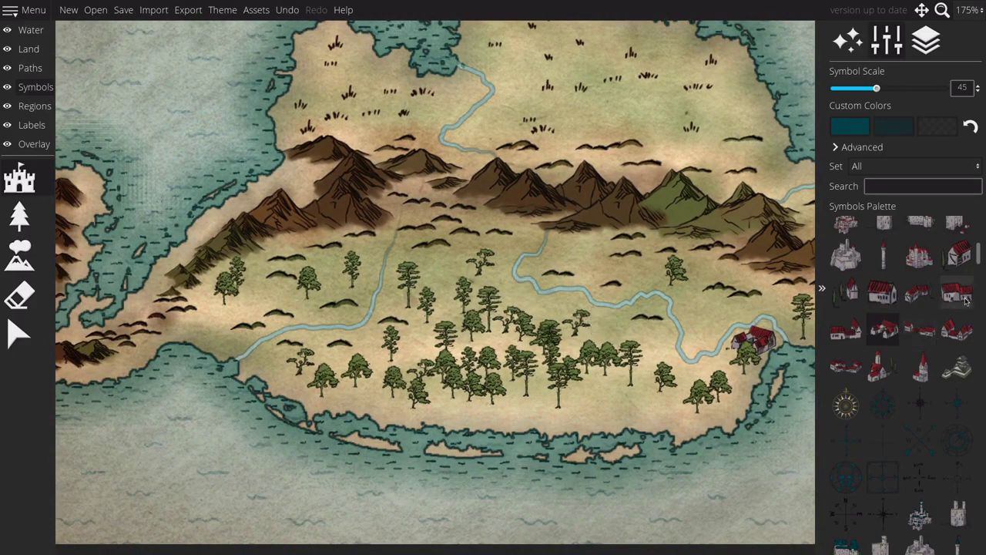
left_click(956, 329)
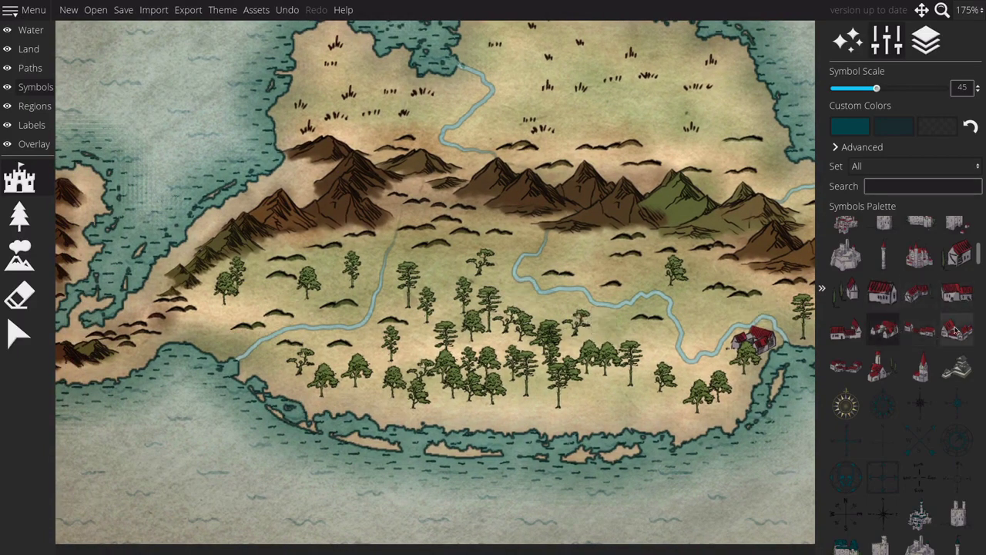
left_click(223, 343)
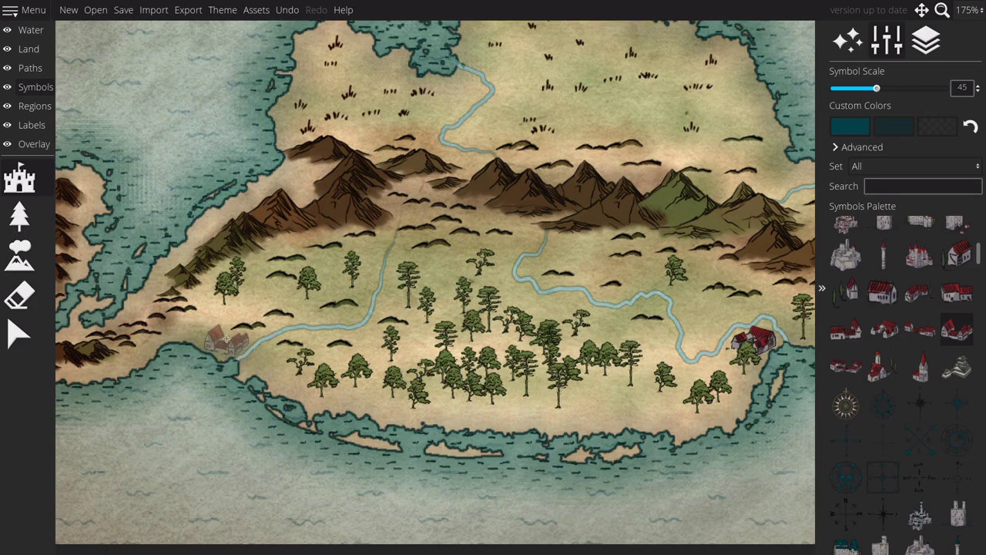
Step: Place the red-roofed castle symbol at scale 10 beside the source of the eastern river, below the central mountains
scroll(501, 354, "right", 3)
scroll(501, 356, "up", 3)
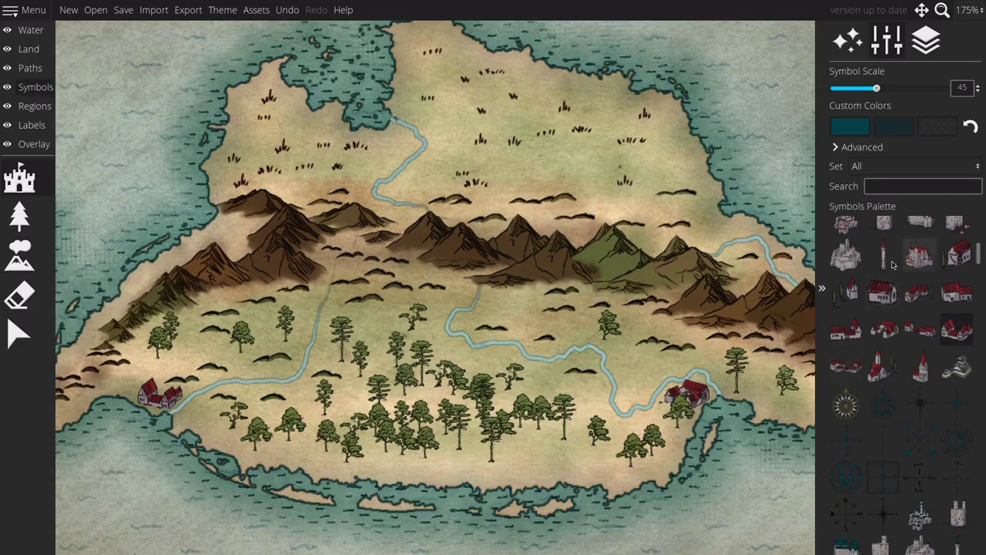
left_click(919, 256)
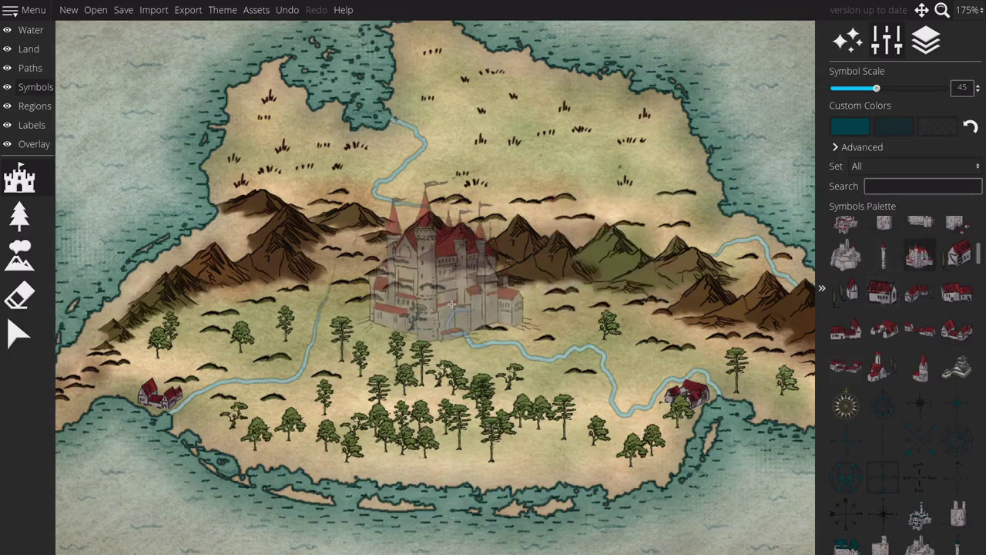
scroll(452, 305, "down", 3)
scroll(452, 304, "down", 4)
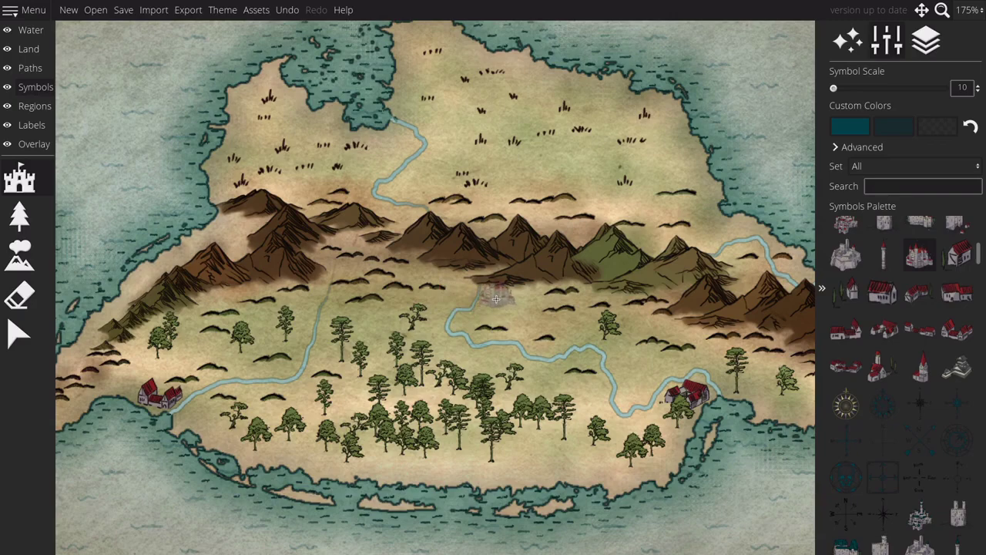
left_click(495, 299)
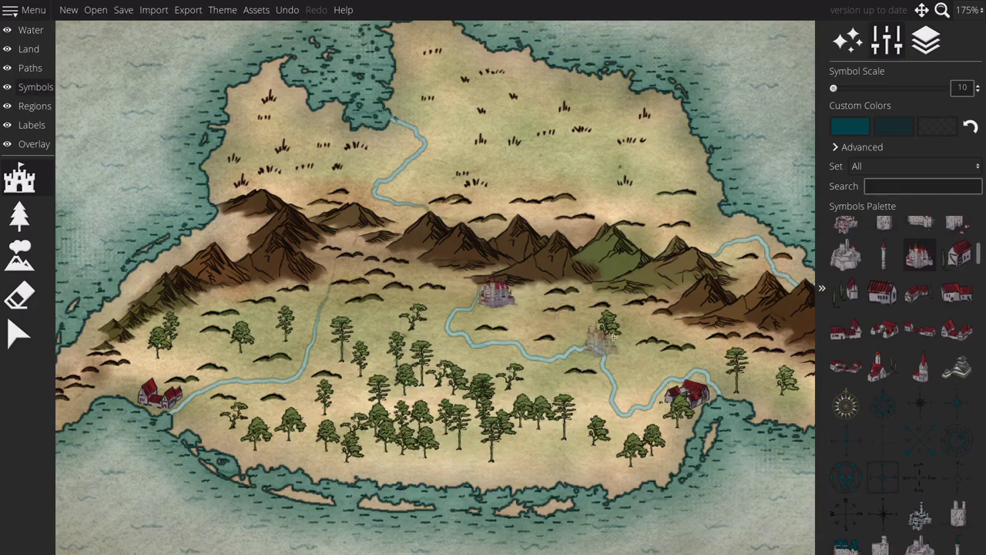
Step: Place the small tower building with trees at scale 50 beside the source of the western river
left_click(849, 302)
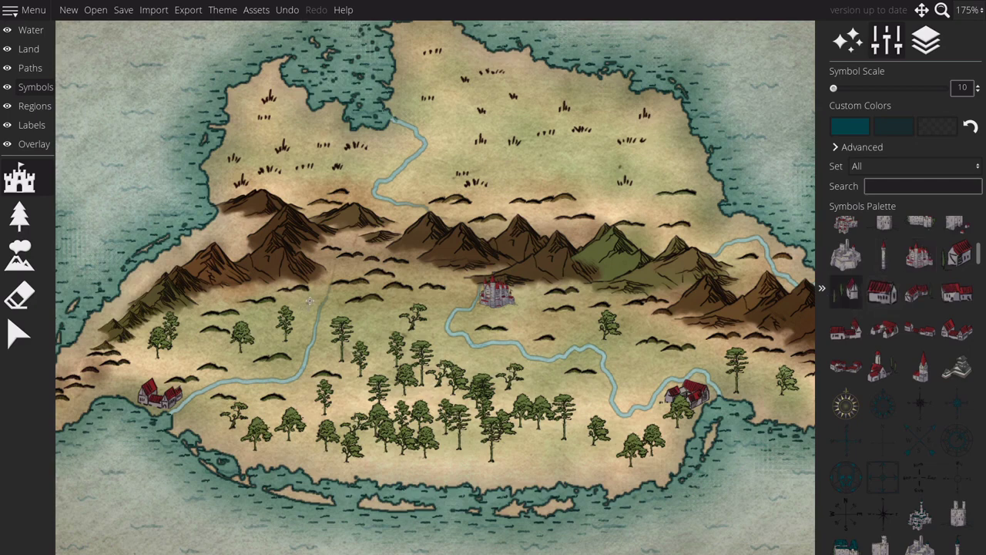
scroll(309, 301, "up", 8)
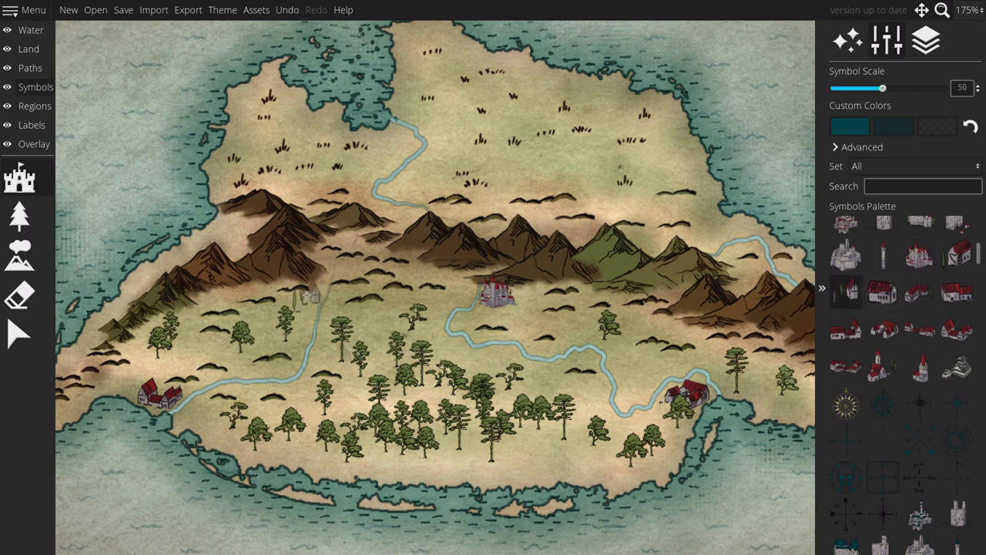
left_click(306, 296)
left_click_drag(977, 254, 974, 304)
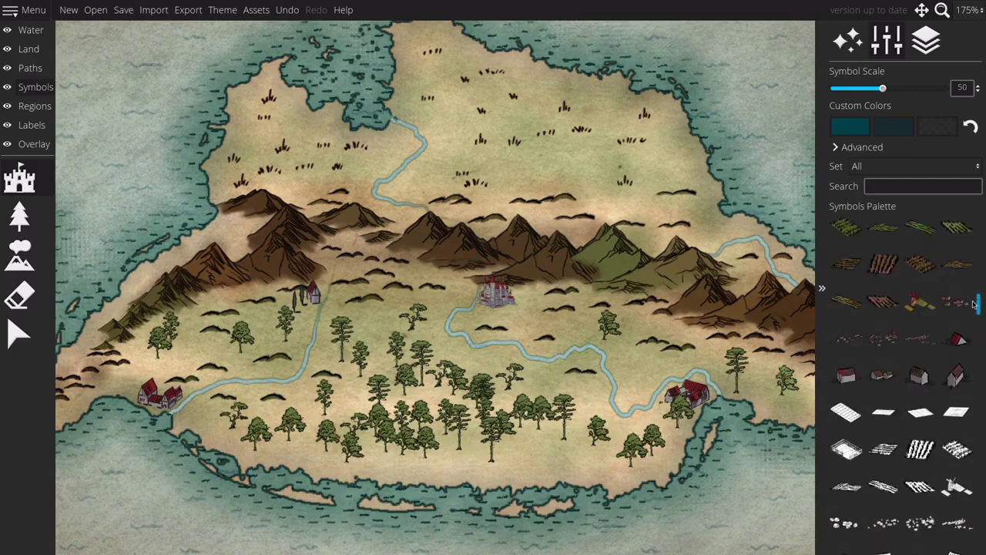
left_click(884, 339)
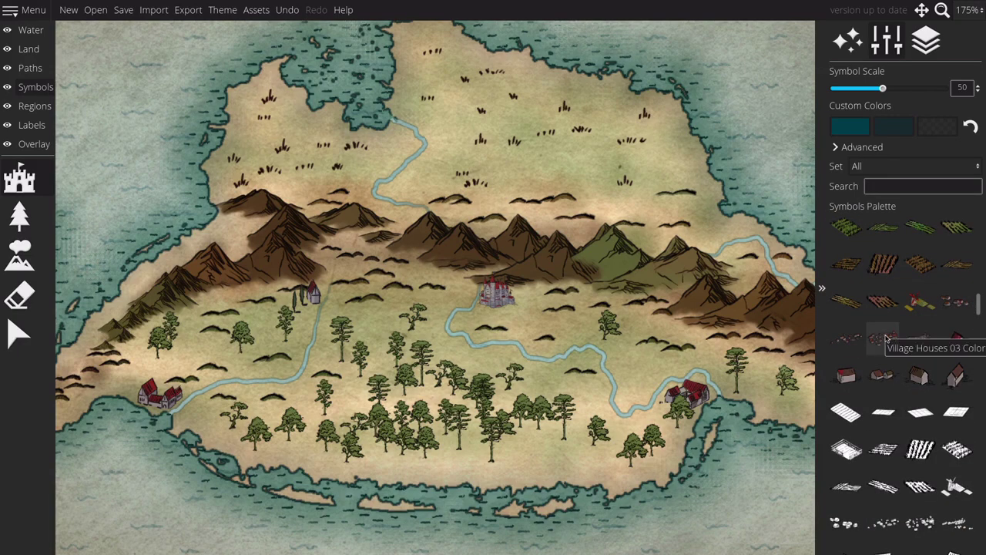
left_click(547, 182)
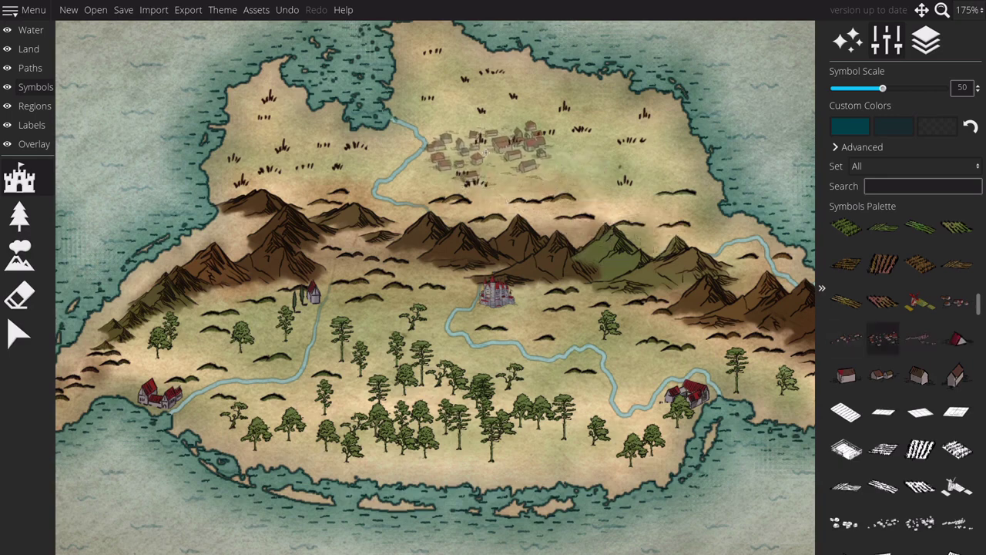
scroll(485, 153, "down", 4)
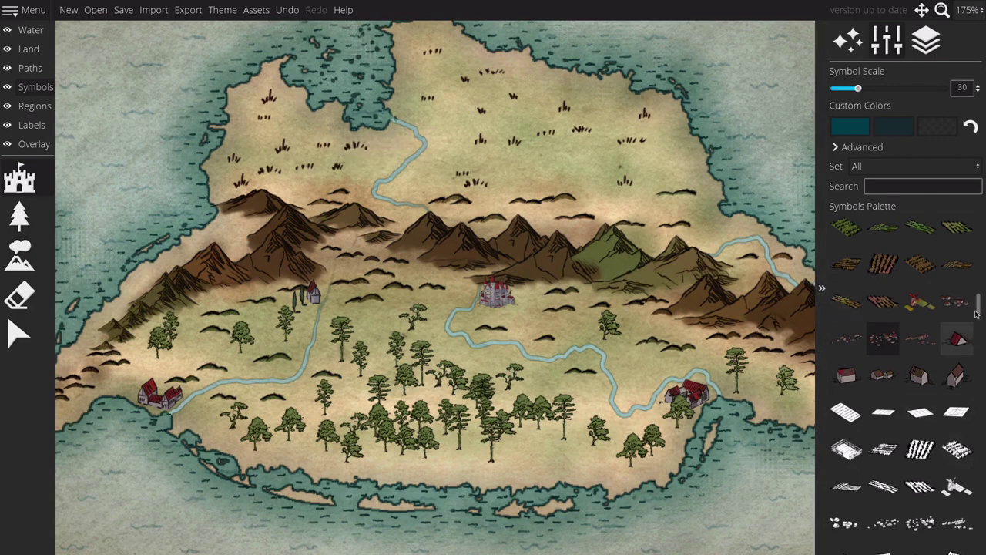
Step: Place a single red-roofed house and a small house group below it, both at scale 50, beside the northern river's mouth
left_click(845, 377)
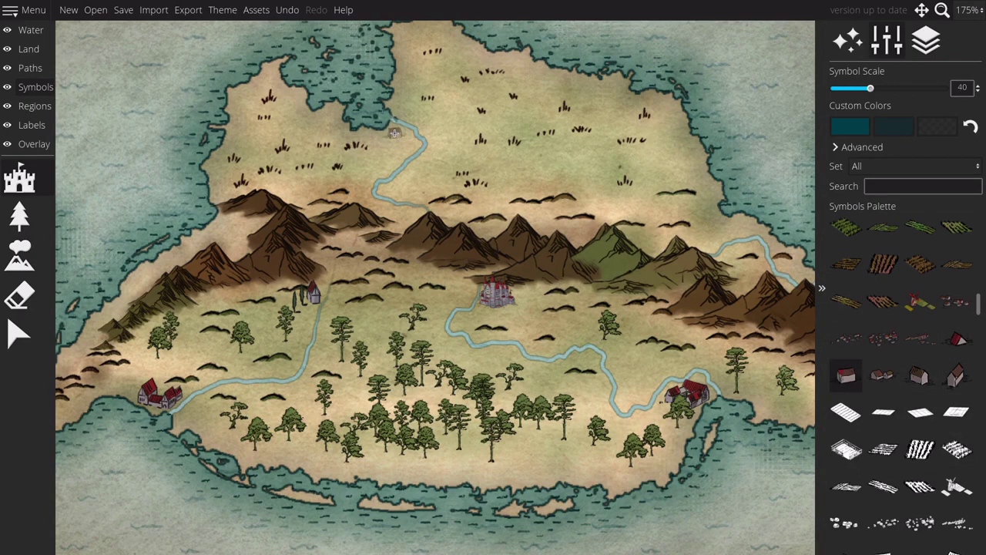
scroll(394, 132, "up", 2)
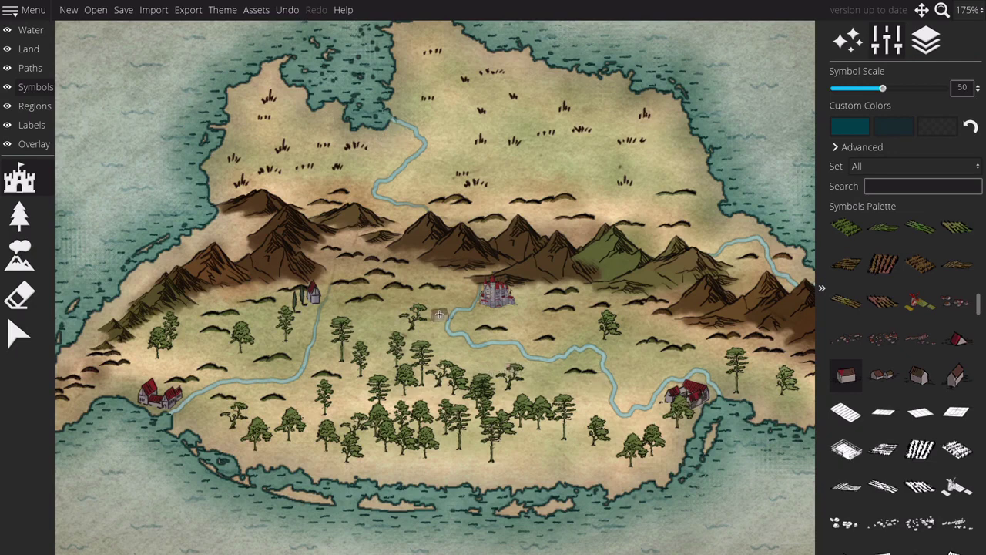
left_click(393, 136)
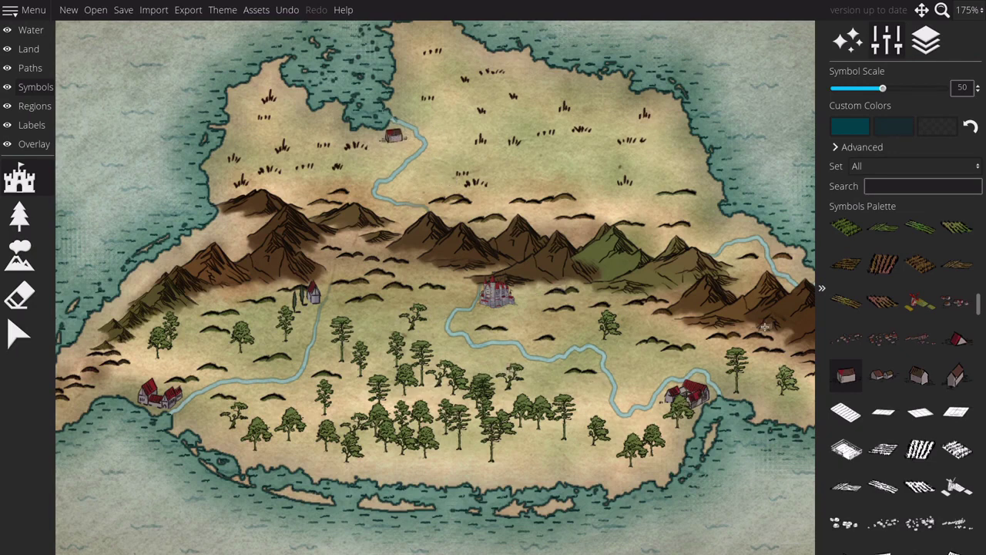
left_click(875, 376)
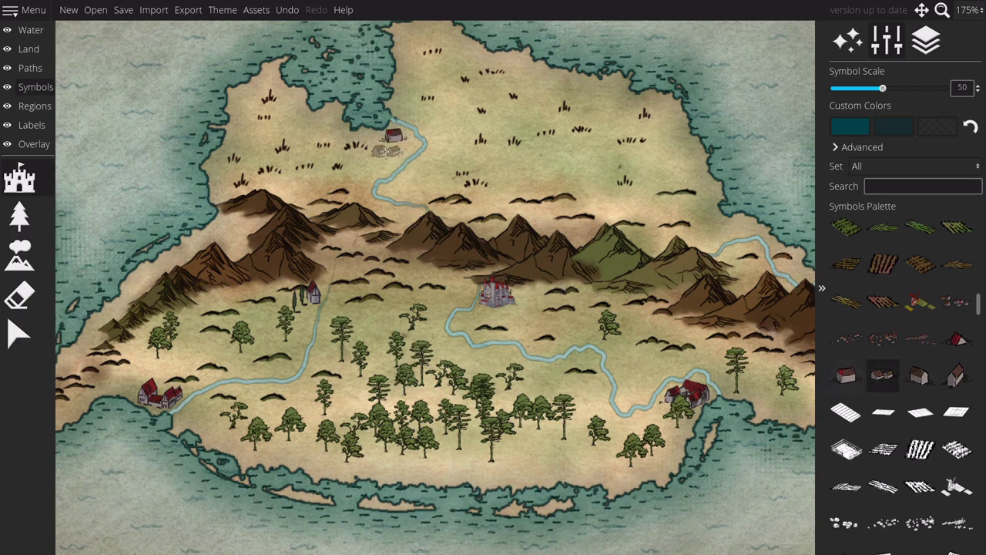
left_click(383, 146)
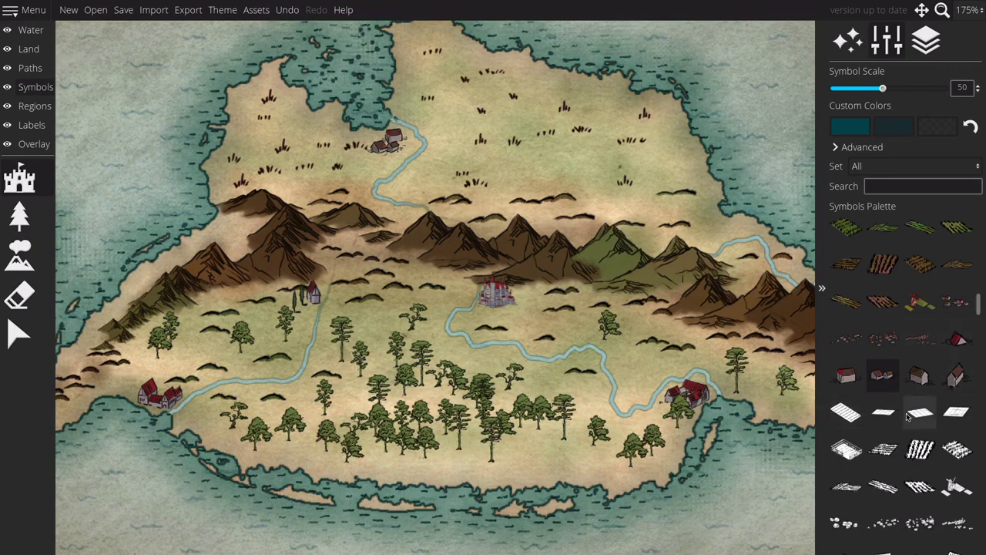
Step: Extend the village at the northern river's mouth with a small red-roofed house on its east side and a gabled house on its west side
left_click(957, 339)
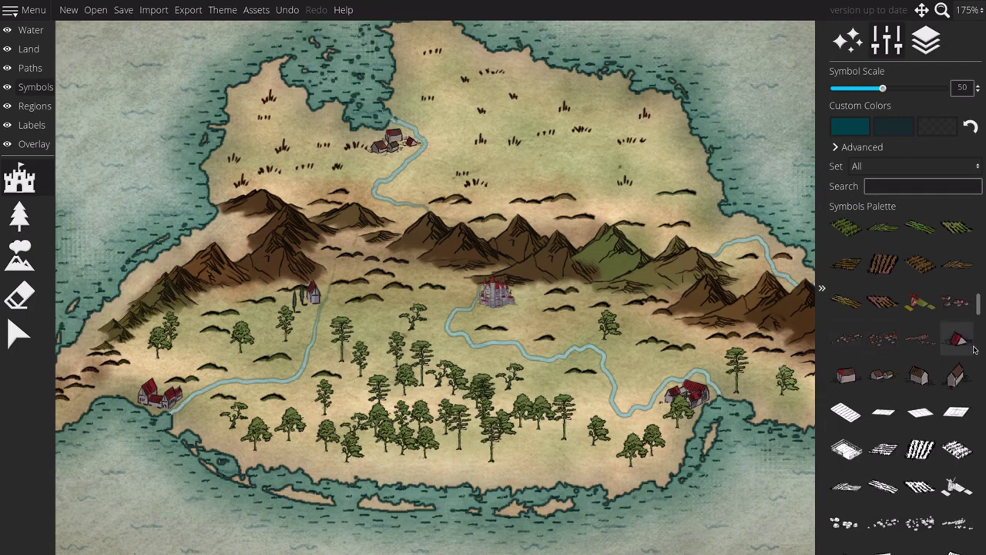
left_click(923, 376)
left_click(886, 376)
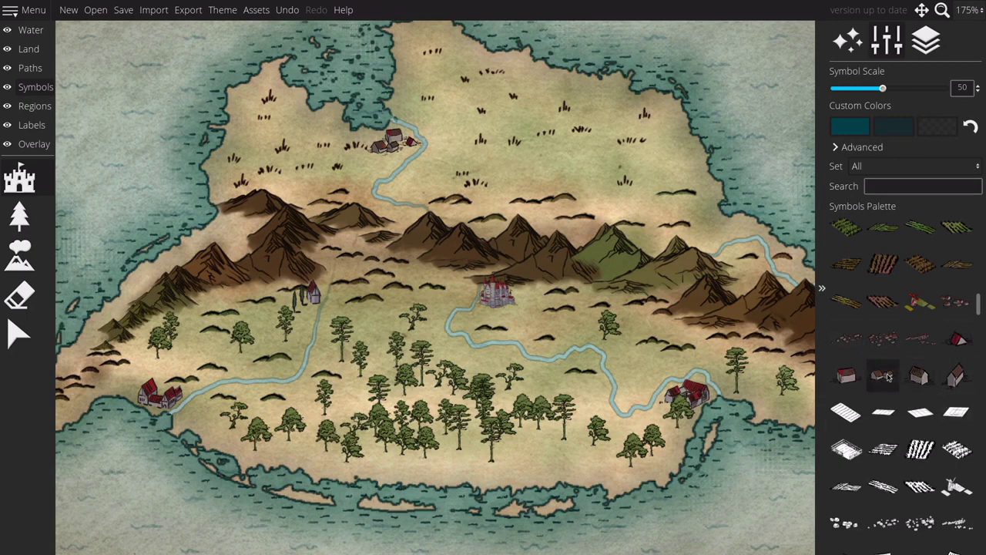
left_click(921, 376)
left_click(955, 376)
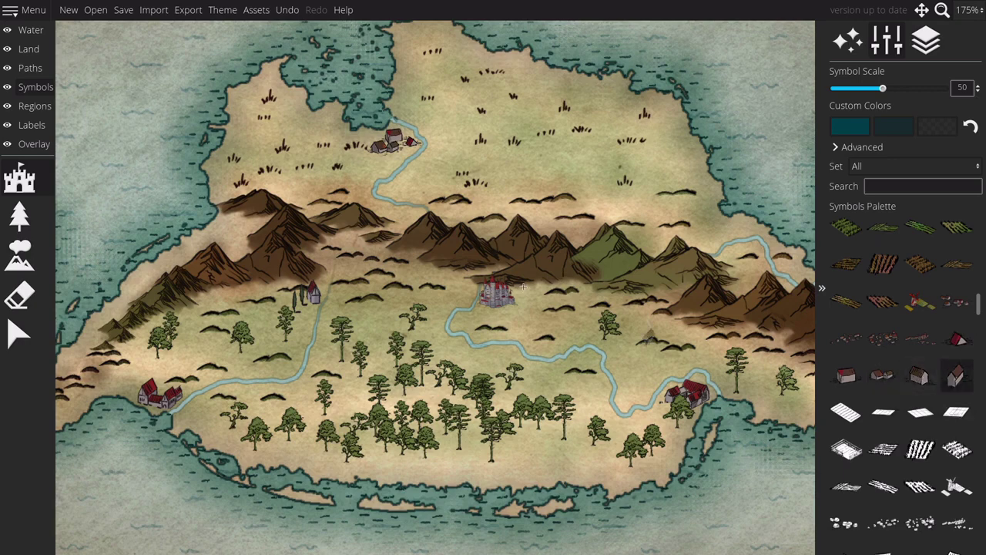
left_click(371, 139)
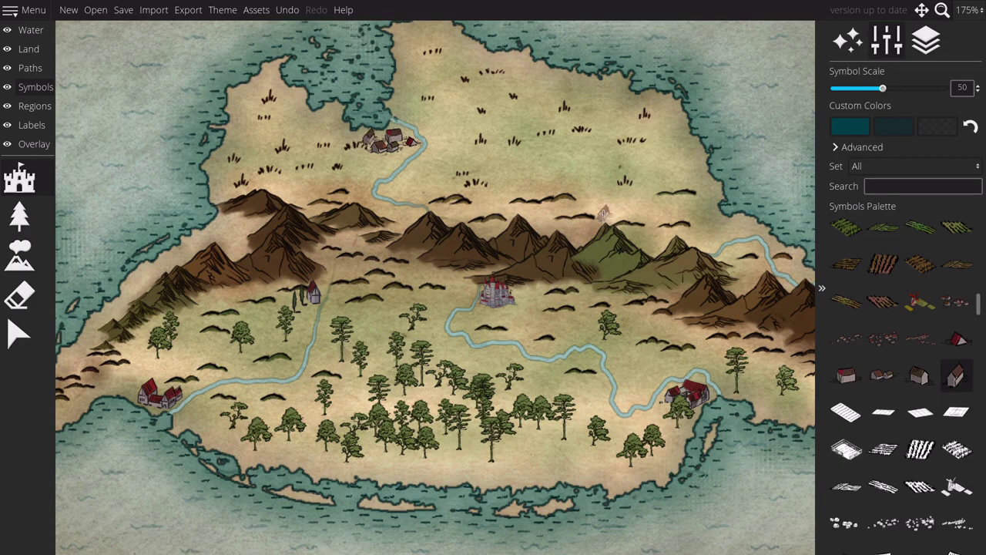
Step: Select the grass tuft on the west side of the village at the northern river's mouth and remove it
left_click(19, 333)
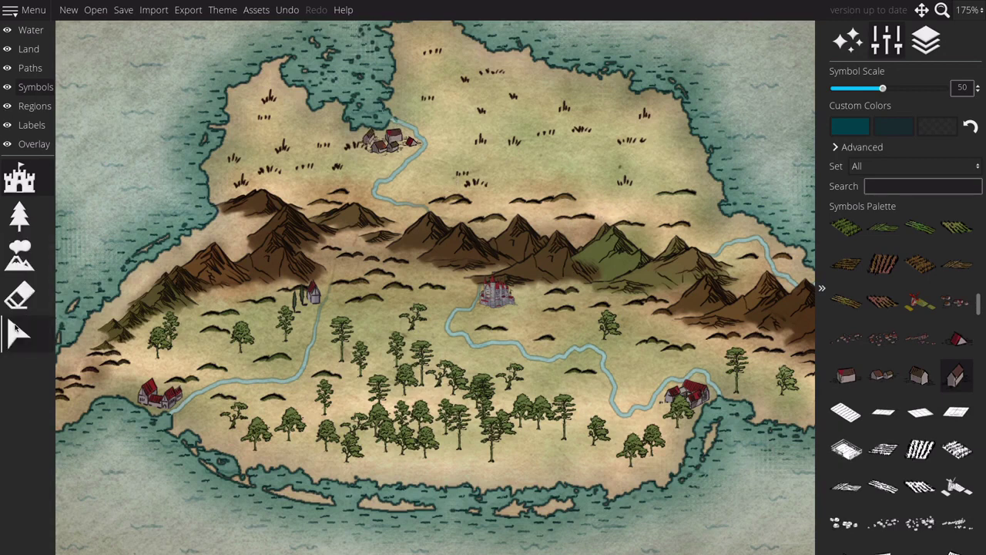
left_click(339, 152)
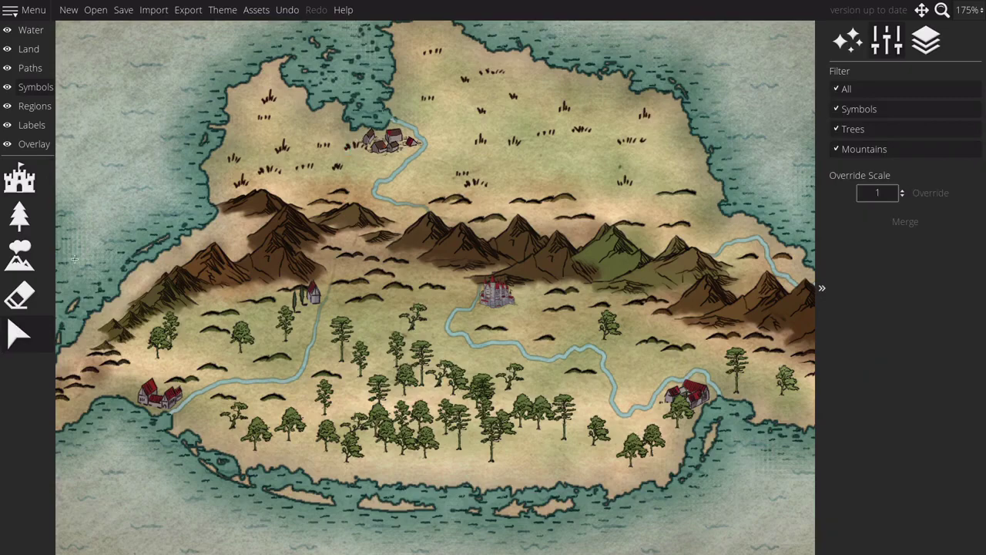
left_click(350, 148)
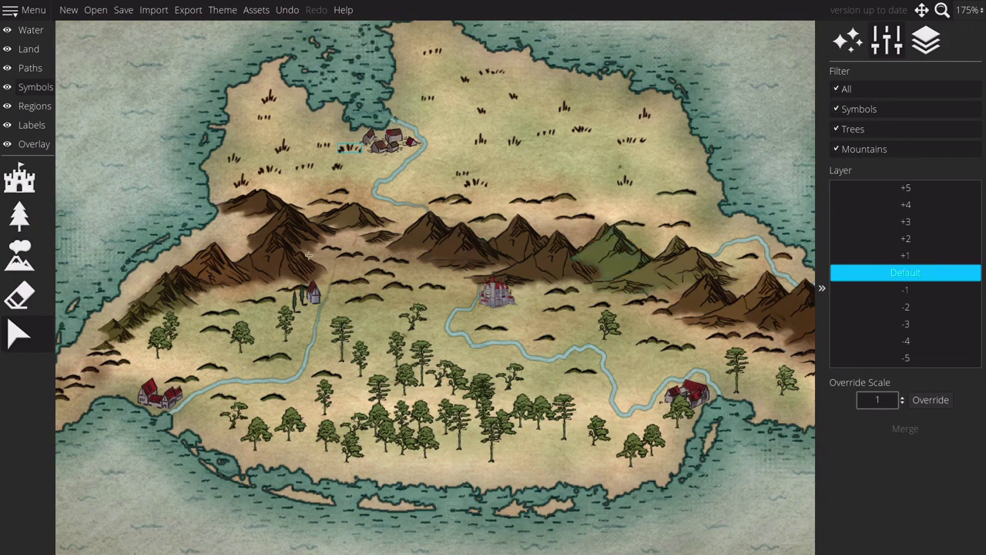
Step: Place a cave entrance at the foot of the western mountains and a grey ruined tower on the northeast coast, both at scale 20
left_click(19, 183)
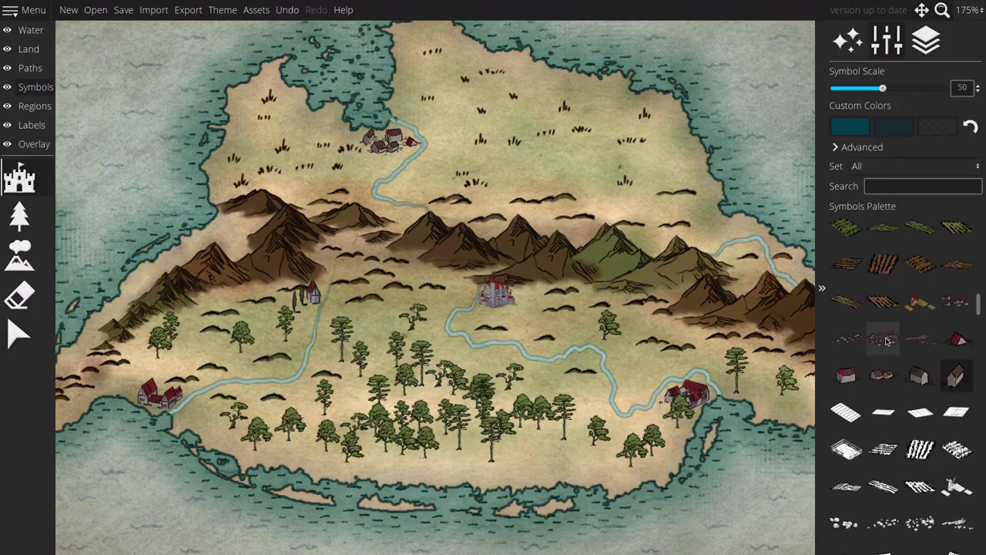
left_click_drag(979, 303, 979, 369)
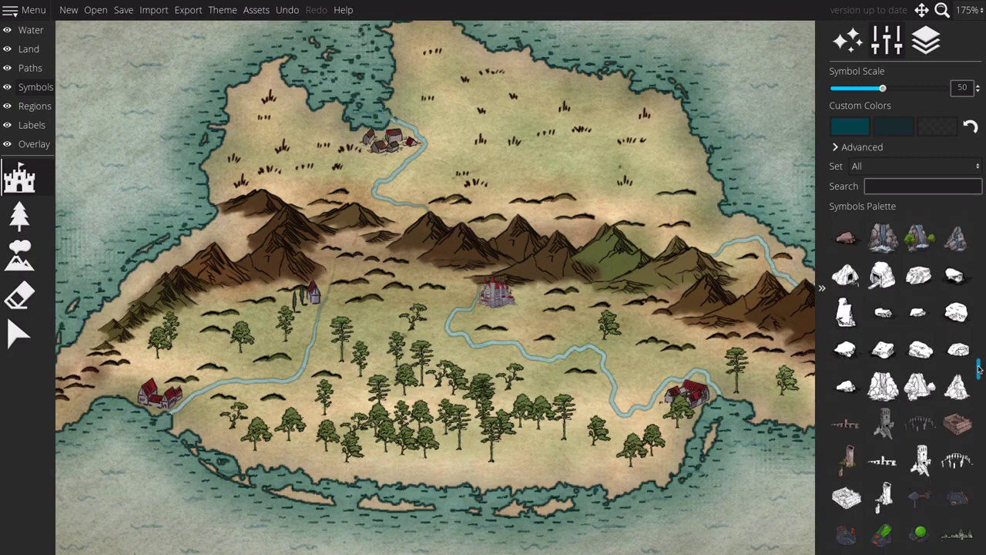
left_click(845, 276)
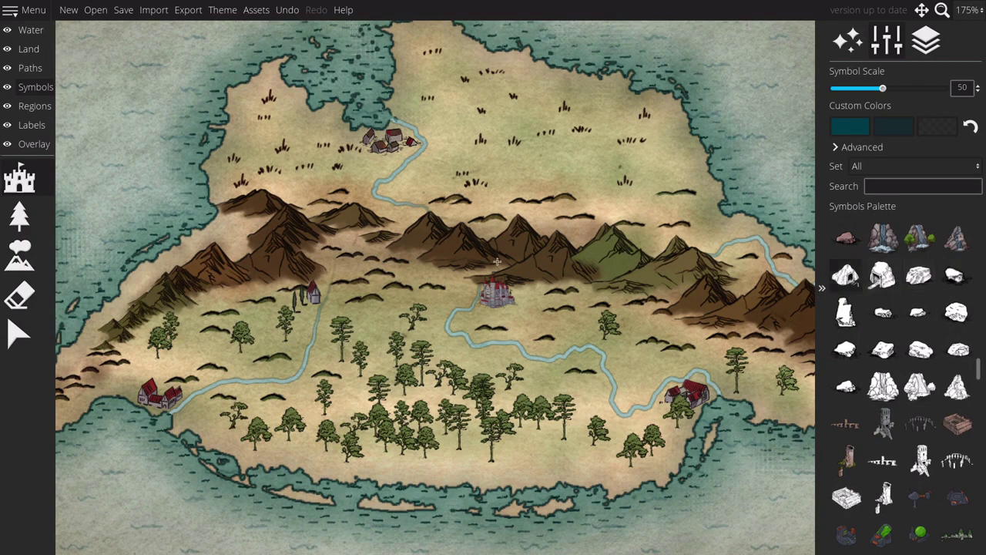
scroll(308, 277, "down", 6)
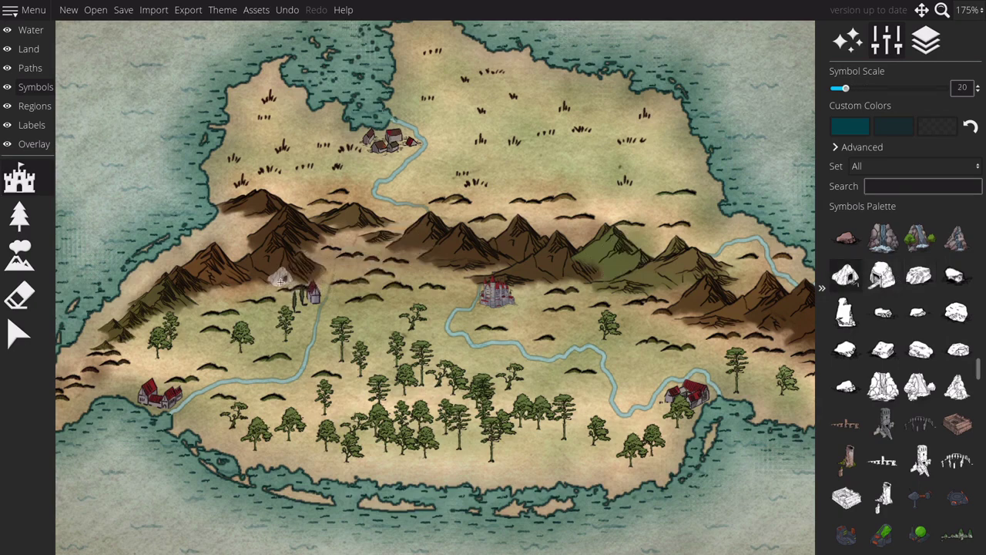
left_click(279, 282)
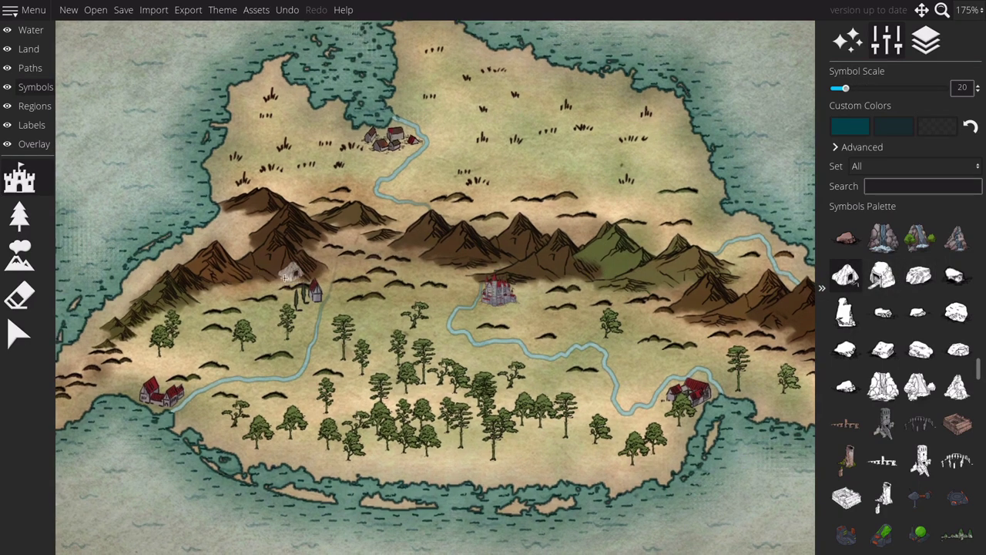
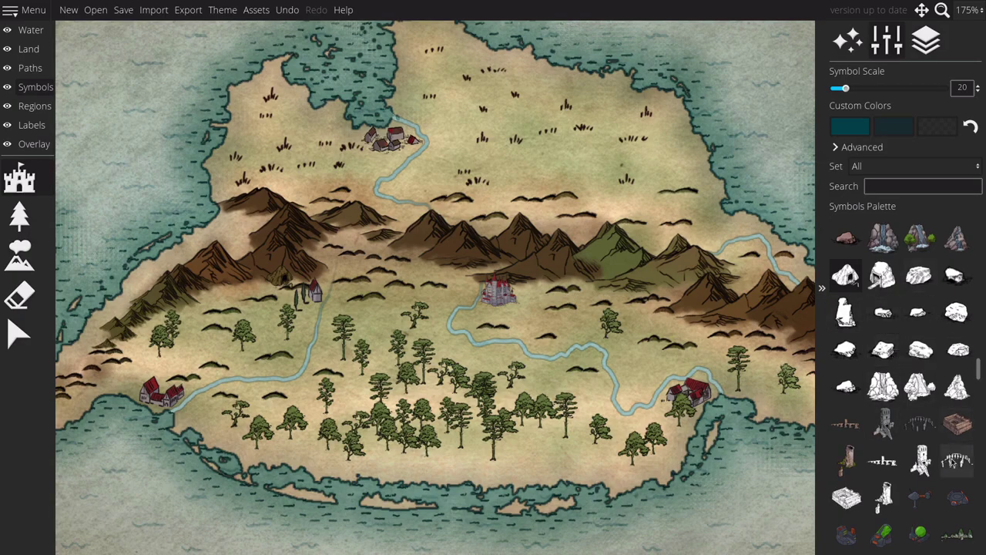
left_click(888, 422)
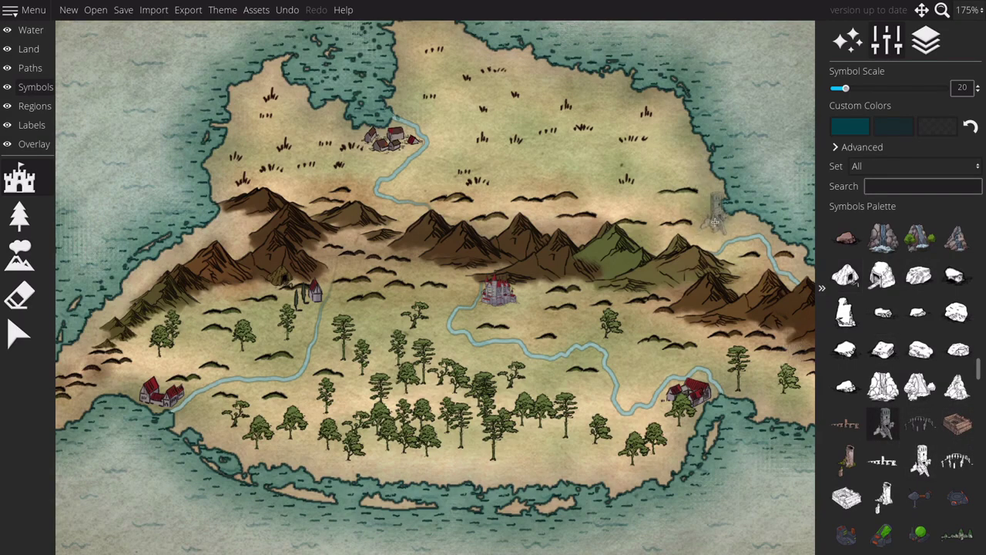
left_click(710, 227)
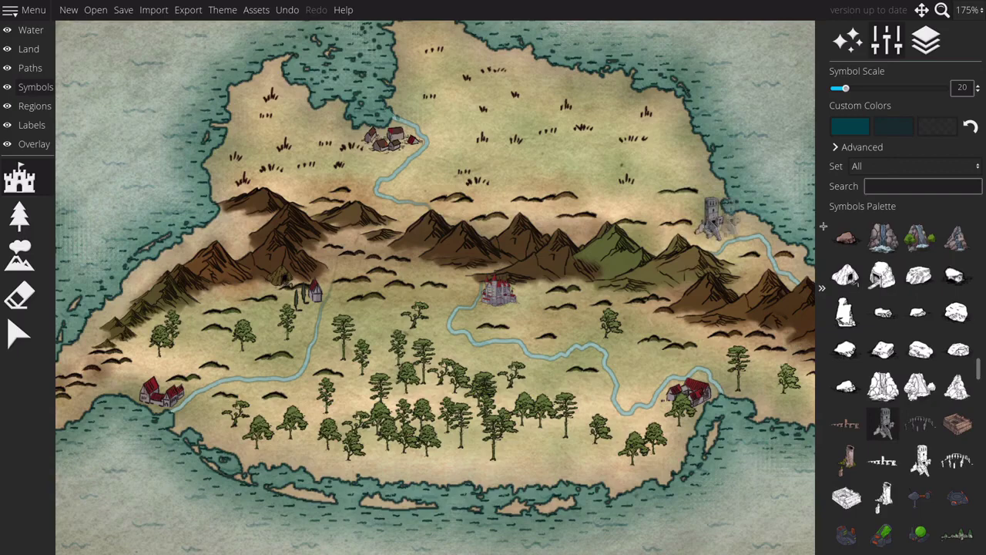
Step: Place the brown ruined tower at scale 20 on the northeastern peninsula's tip and move the nearby hill slightly southwest, away from it
key("Right")
key("Down")
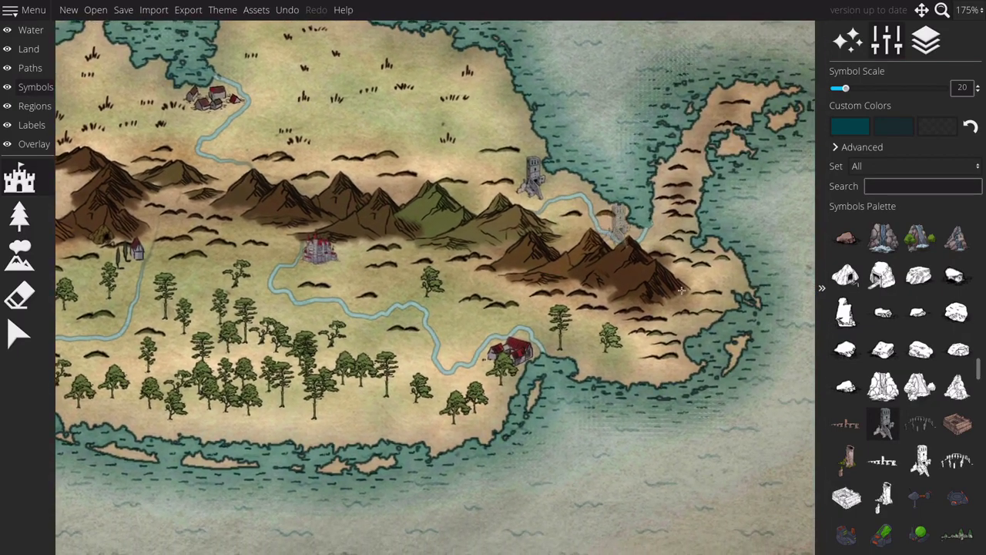
left_click(849, 459)
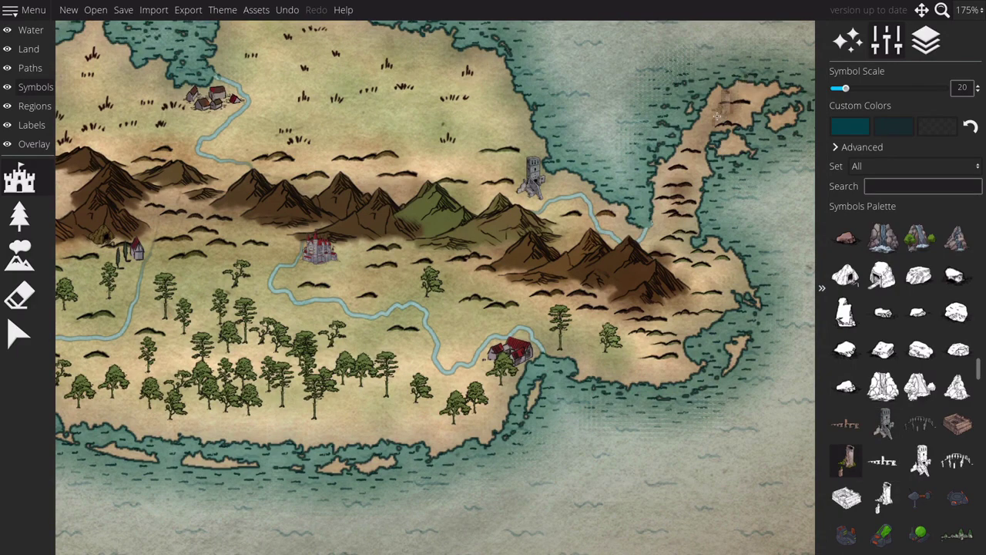
left_click(742, 77)
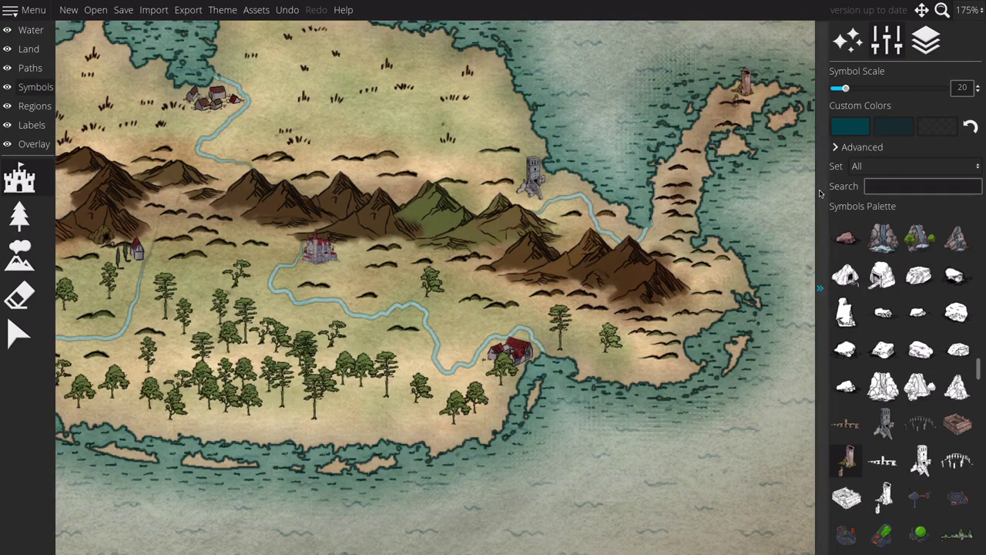
left_click(20, 333)
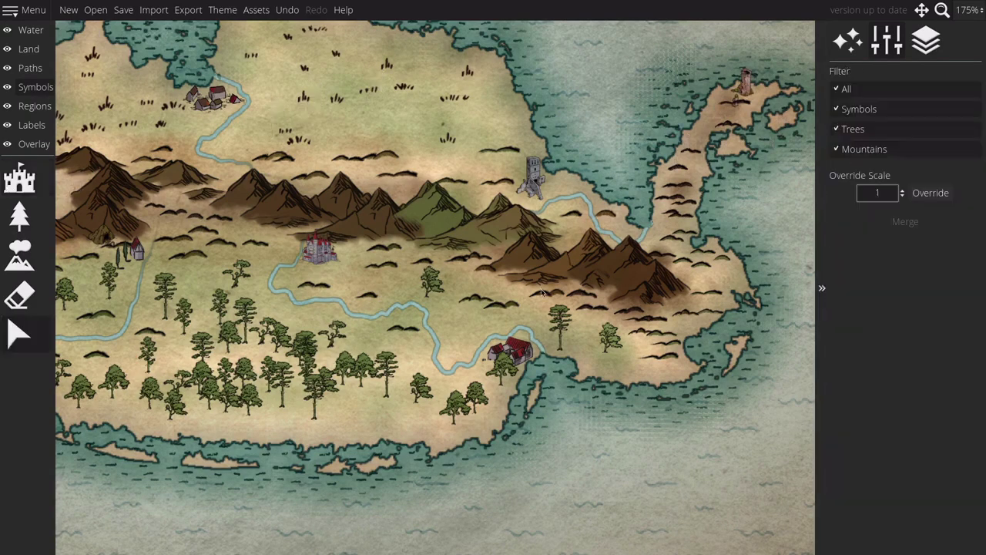
left_click(738, 101)
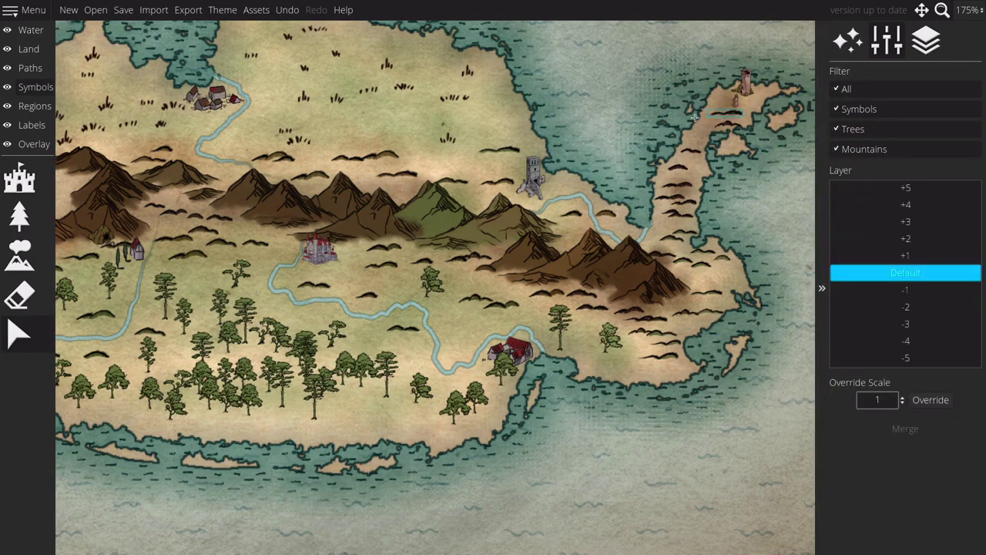
Step: Place the slender red-roofed tower symbol at scale 15 on the continent's northern coast
key("Left")
key("Up")
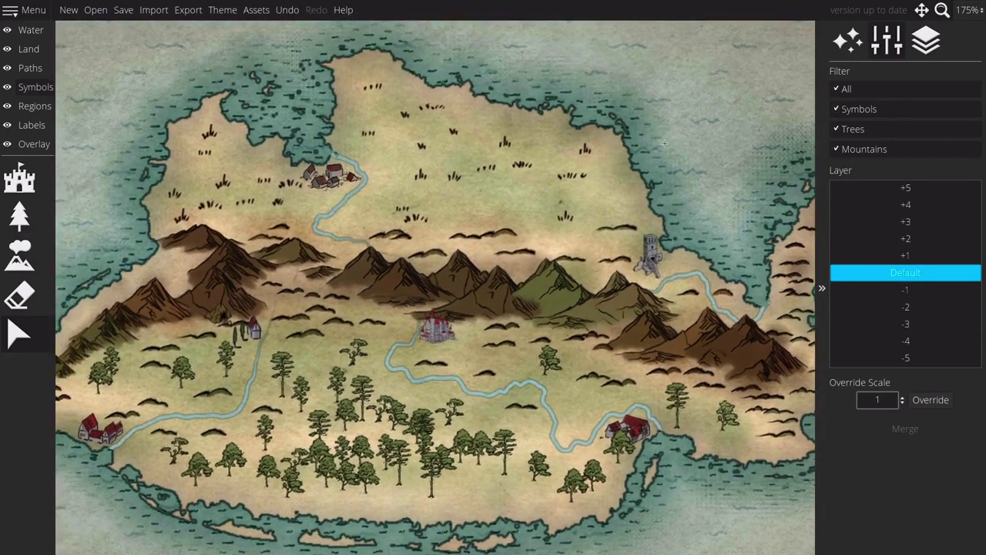
left_click(19, 182)
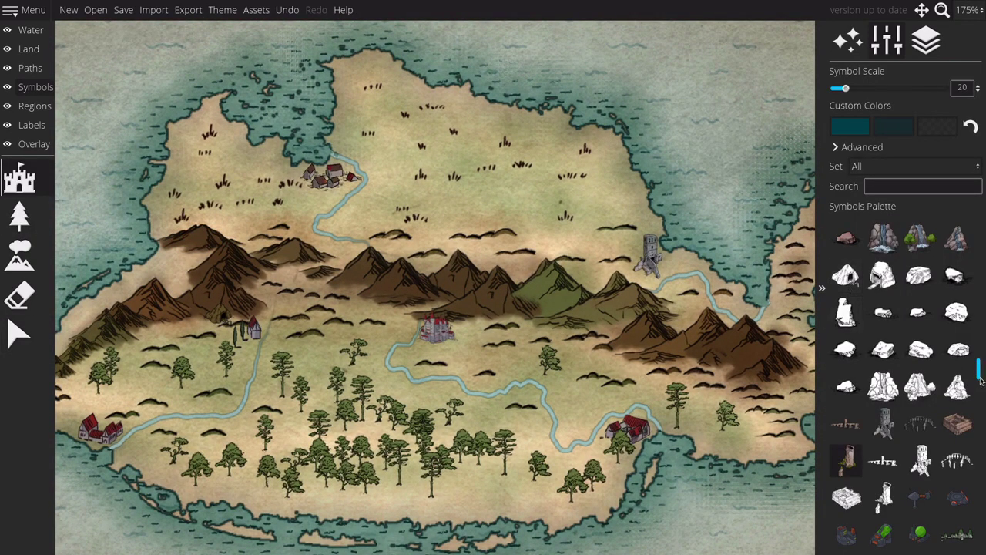
left_click_drag(981, 374, 970, 259)
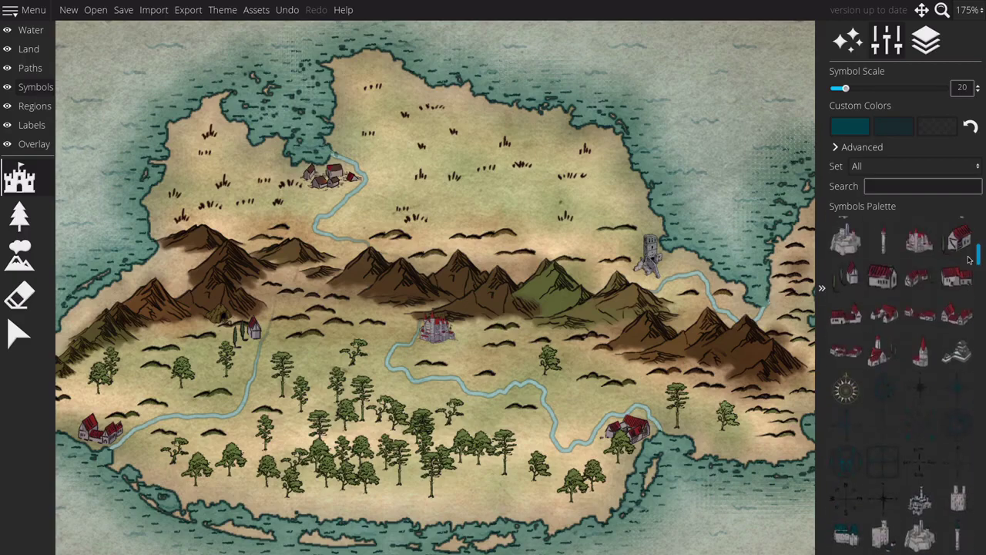
left_click(884, 242)
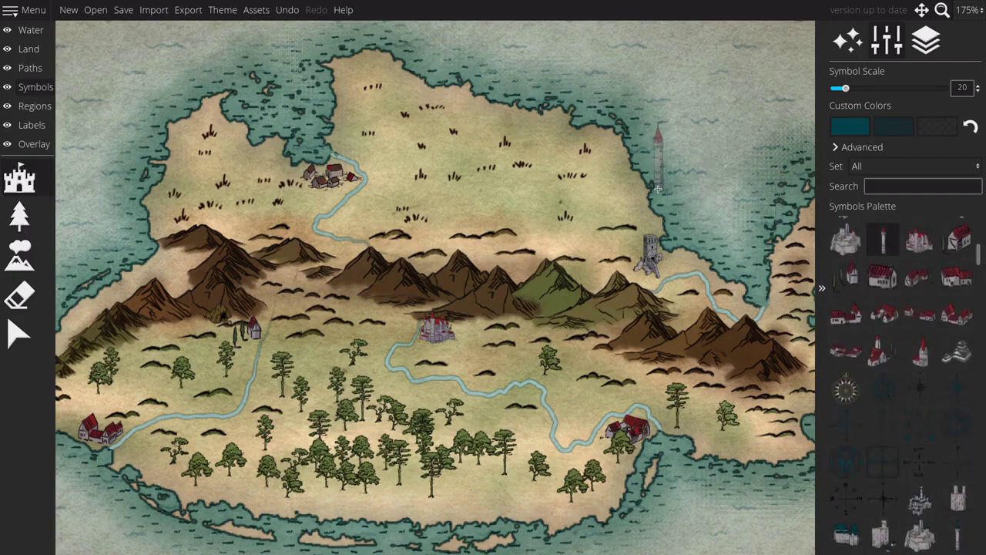
scroll(657, 189, "down", 5)
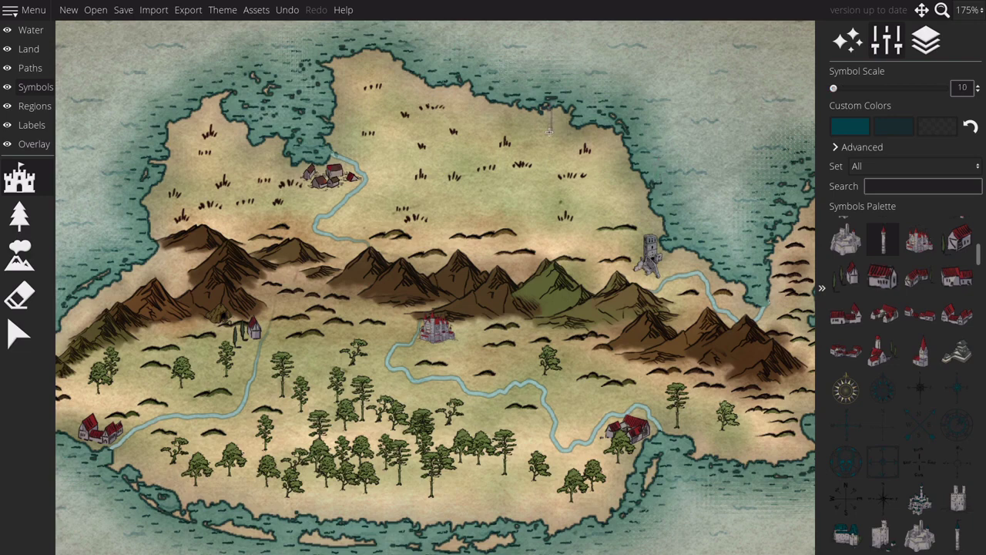
scroll(549, 132, "up", 3)
left_click(558, 127)
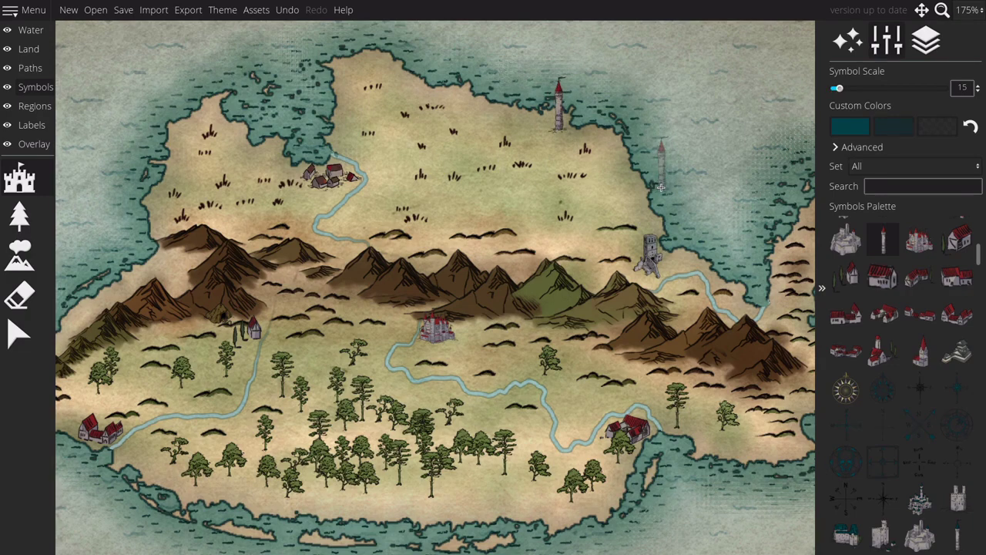
Step: Place the black compass rose with N, E, S and W letters at scale 50 in the map's southeastern sea
scroll(566, 202, "down", 2)
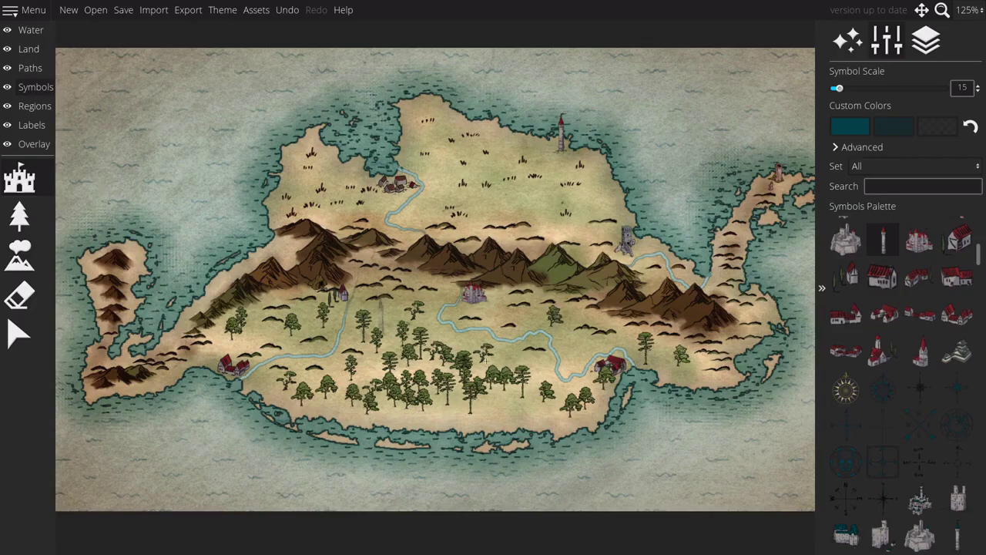
left_click(845, 391)
scroll(682, 353, "up", 3)
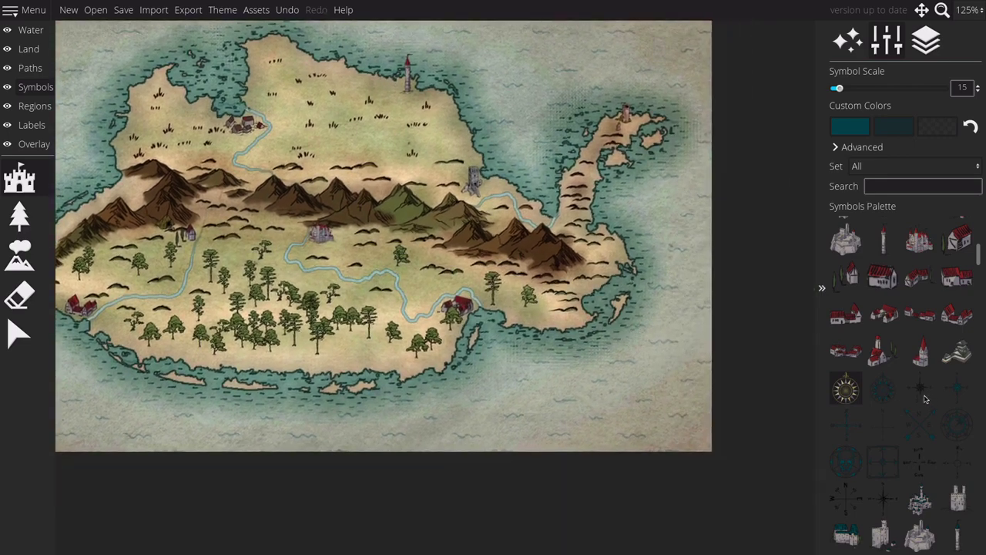
scroll(643, 383, "up", 7)
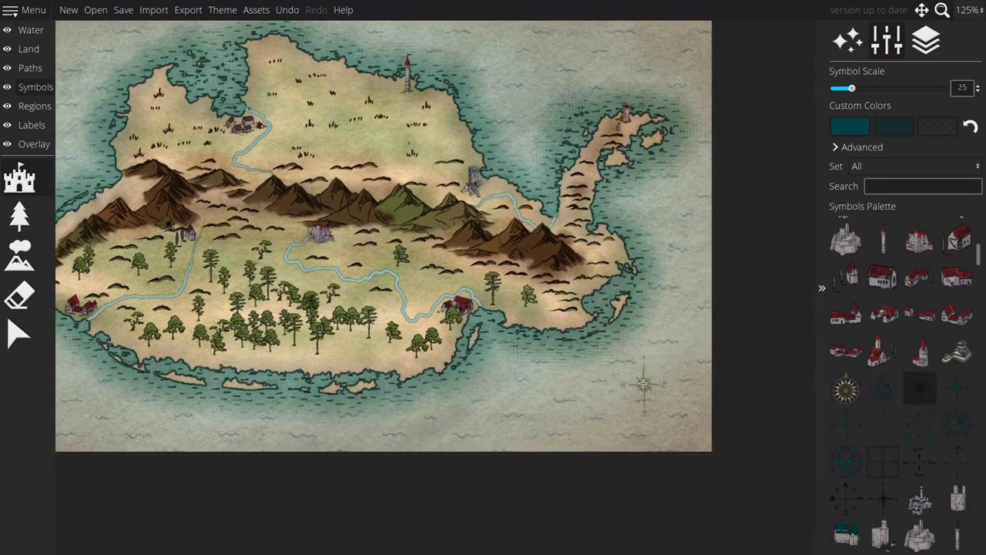
left_click(648, 360)
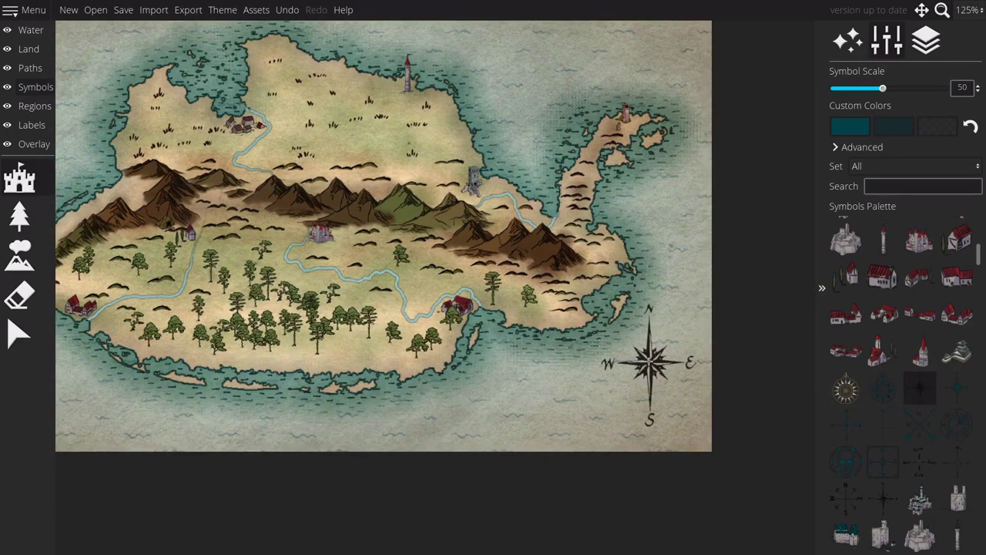
scroll(500, 354, "down", 2)
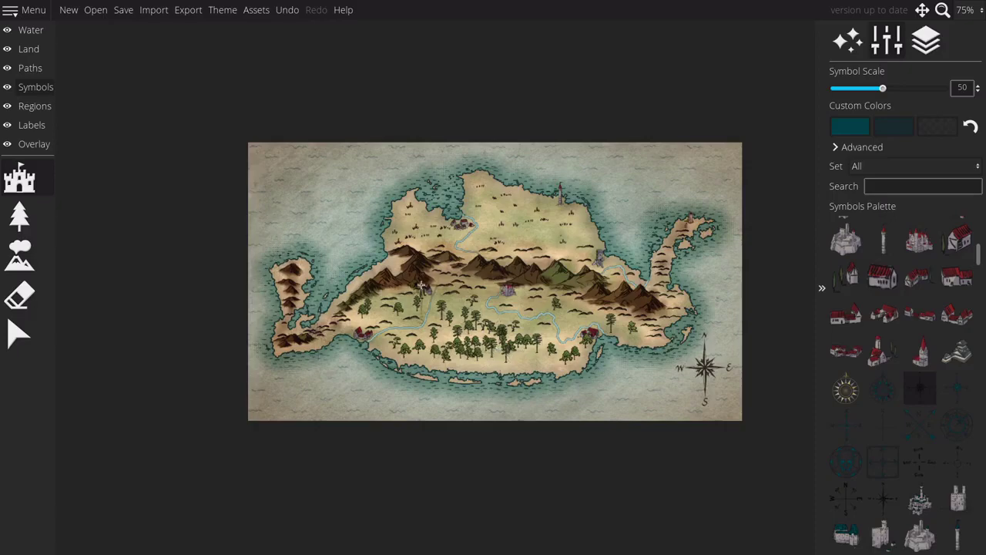
scroll(422, 285, "up", 3)
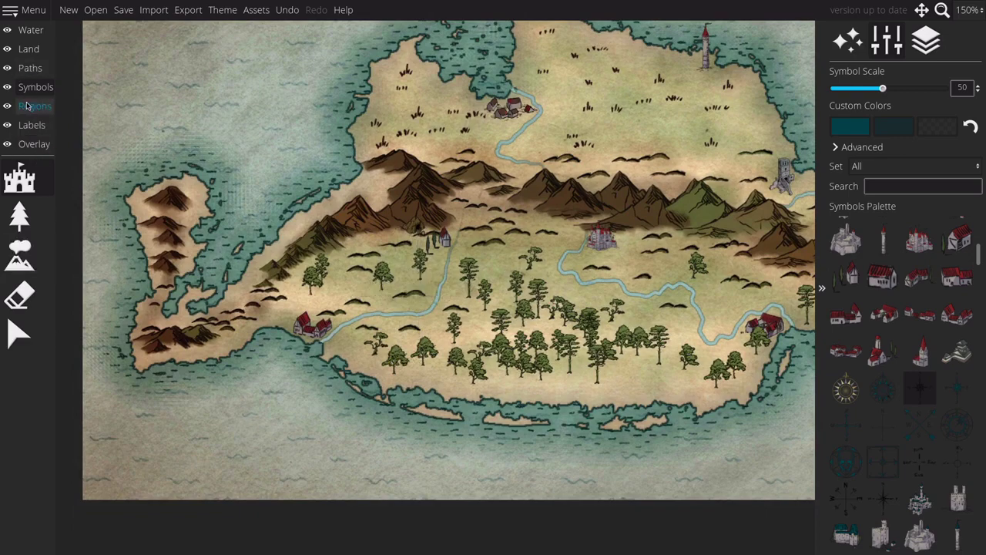
left_click(30, 69)
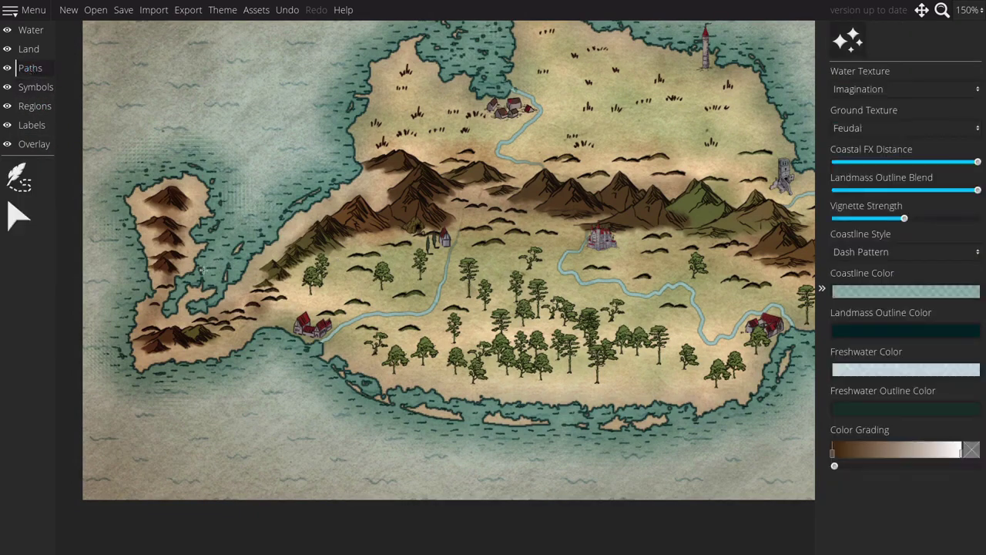
left_click(38, 121)
left_click(37, 106)
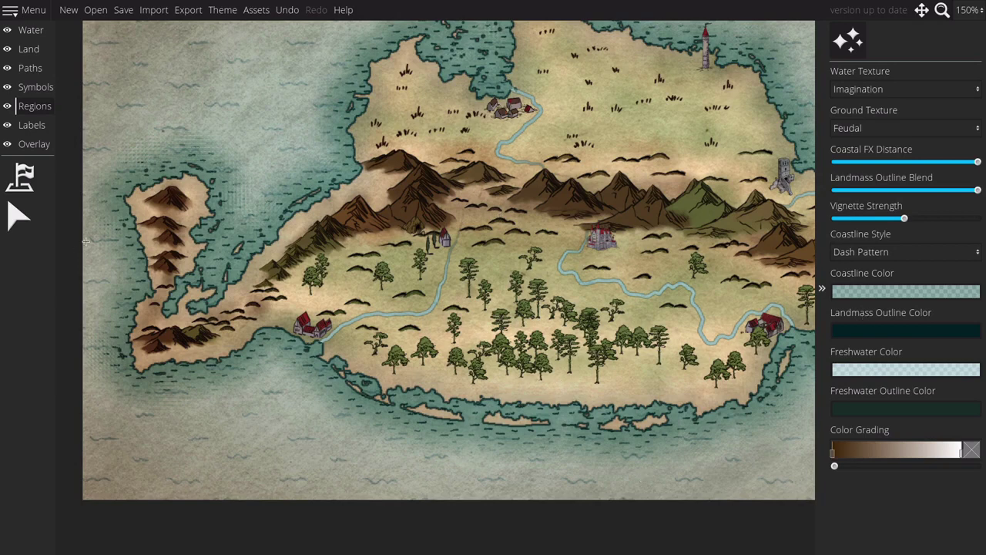
Step: Add the label "Port Hereiam" with the City preset just below the red-roofed town at the western river's mouth
left_click(31, 122)
left_click(21, 177)
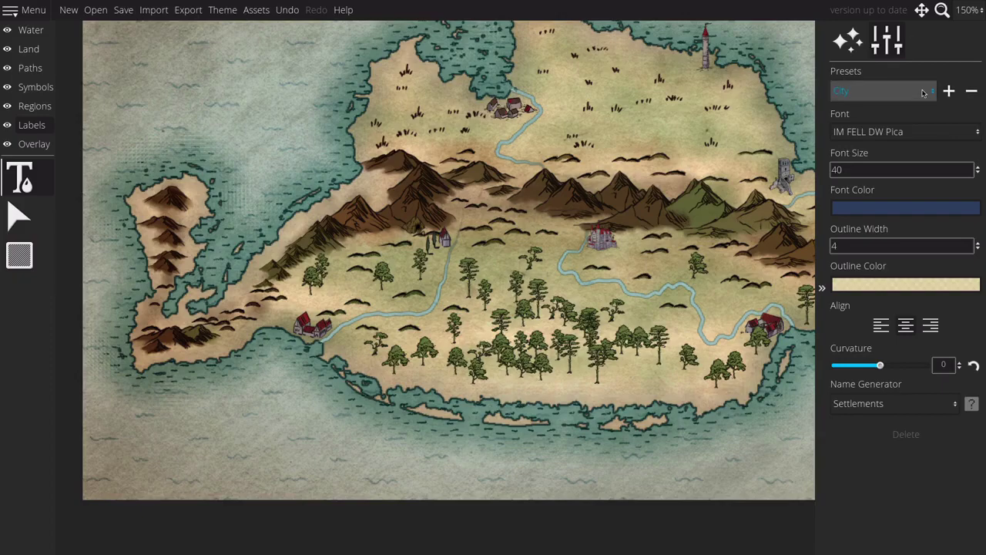
left_click(279, 344)
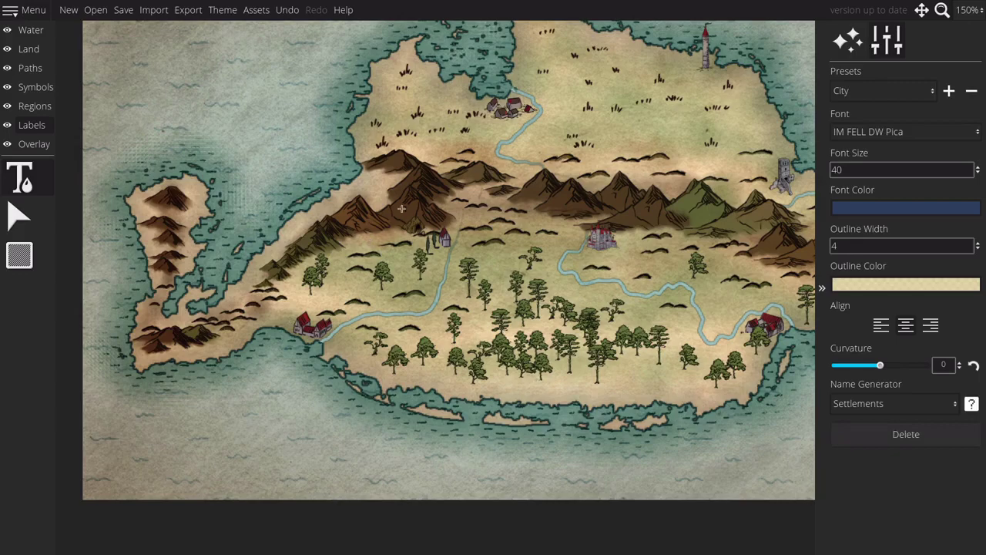
left_click(279, 347)
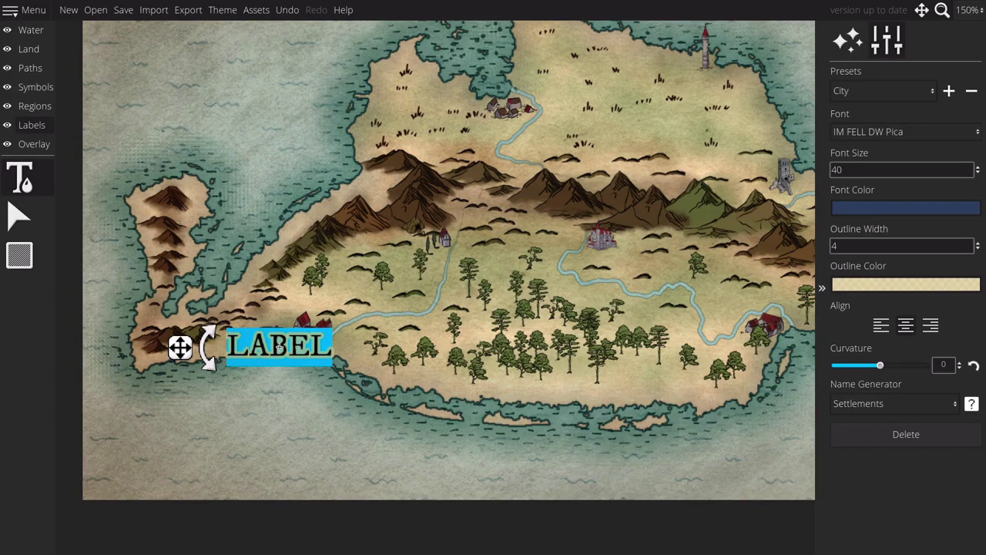
type("Port")
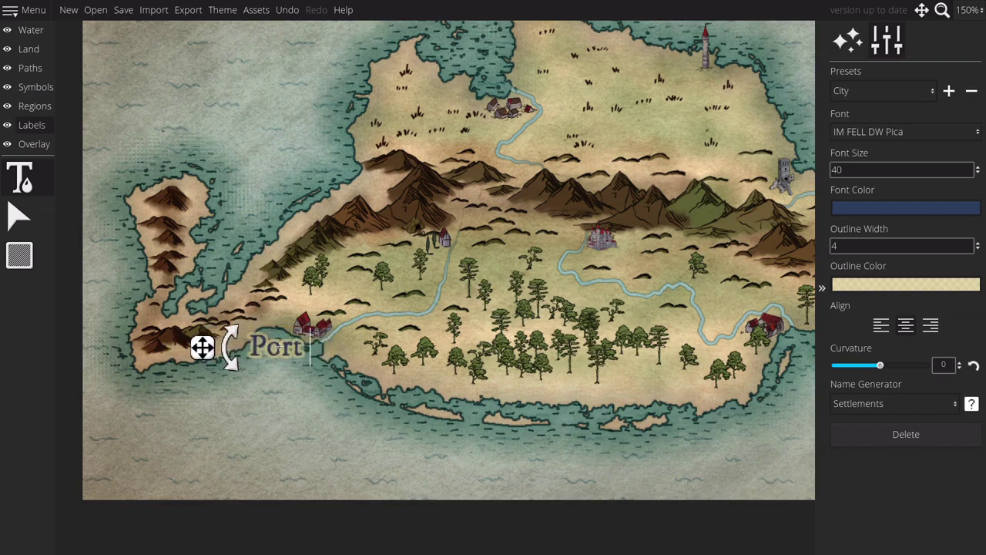
type(" Hereiam")
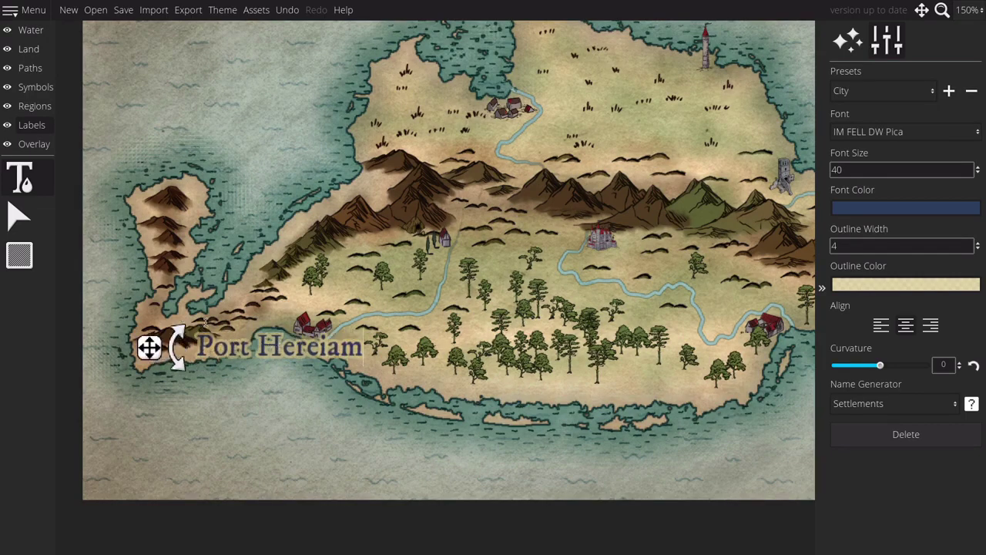
Step: Set the "Port Hereiam" label's font size to 20 and curvature to 0.21, and place it tilted just above its red-roofed town
left_click_drag(149, 347, 186, 361)
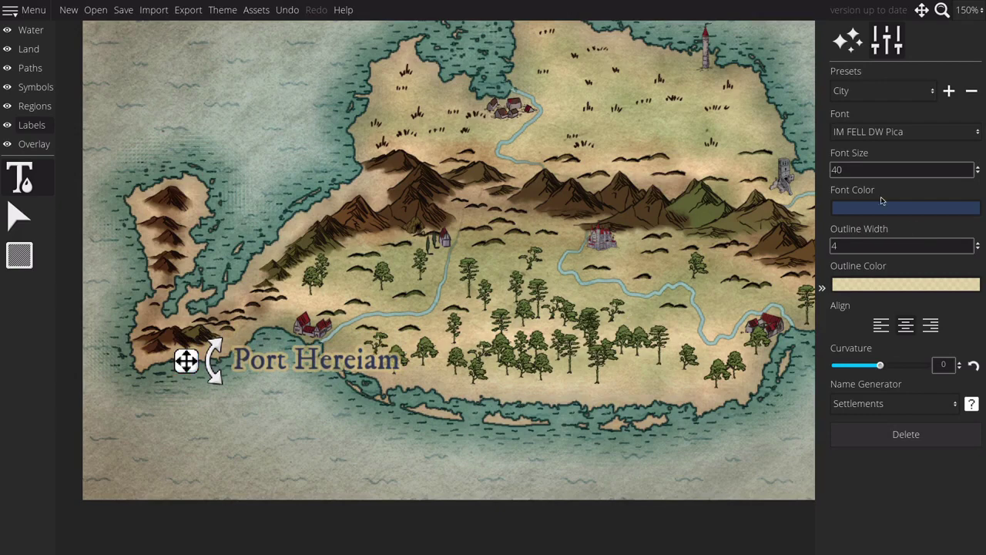
double_click(837, 169)
type("20")
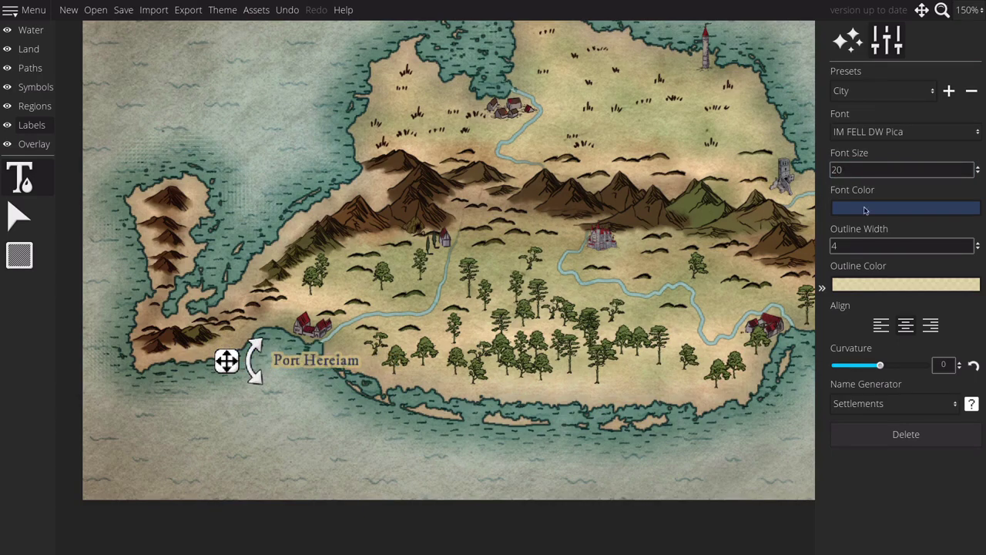
left_click_drag(882, 366, 869, 366)
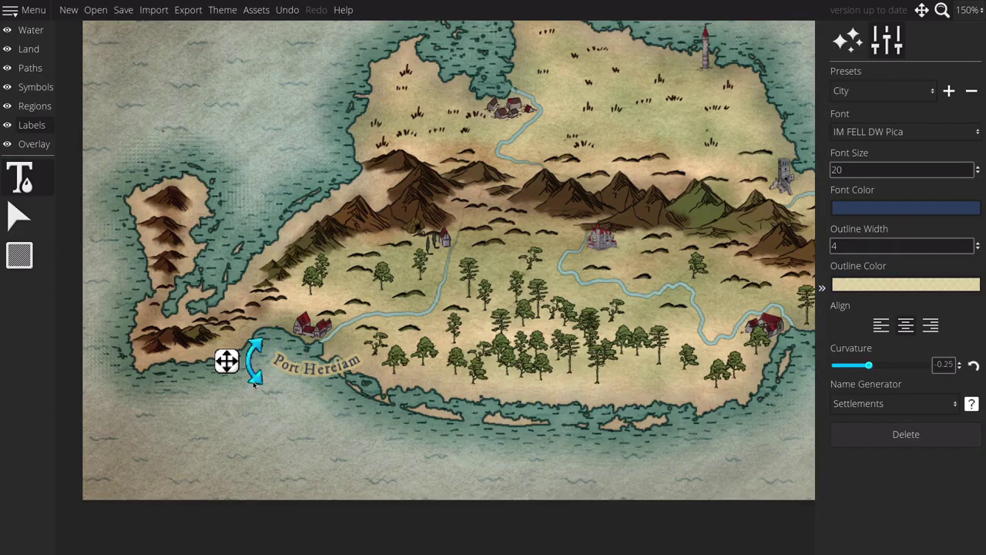
left_click_drag(254, 384, 217, 324)
left_click_drag(870, 366, 890, 366)
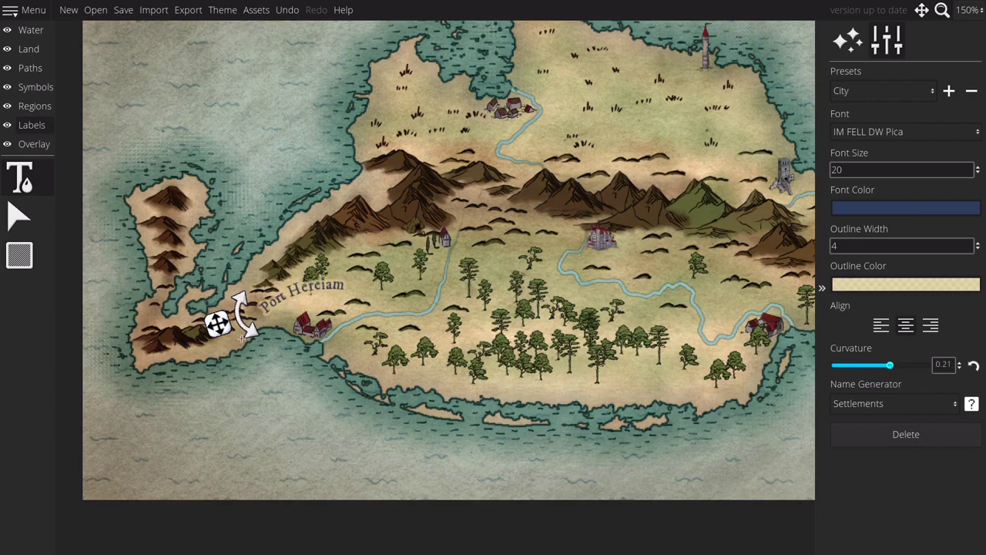
left_click_drag(218, 325, 224, 335)
Step: Add the label "YouRfun" with the City preset at font size 20 near the red-roofed town at the eastern river's mouth
key("Right")
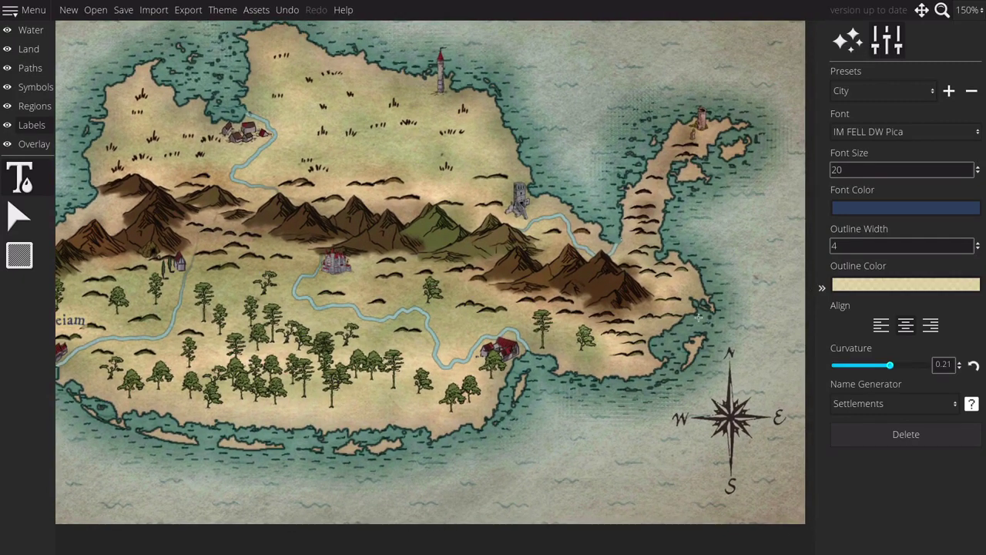
key("Right")
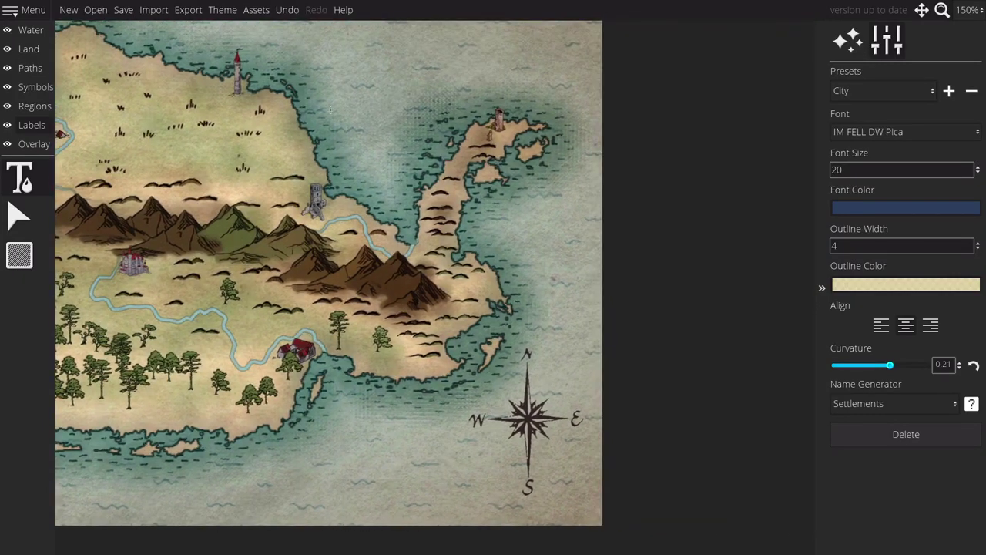
left_click(23, 179)
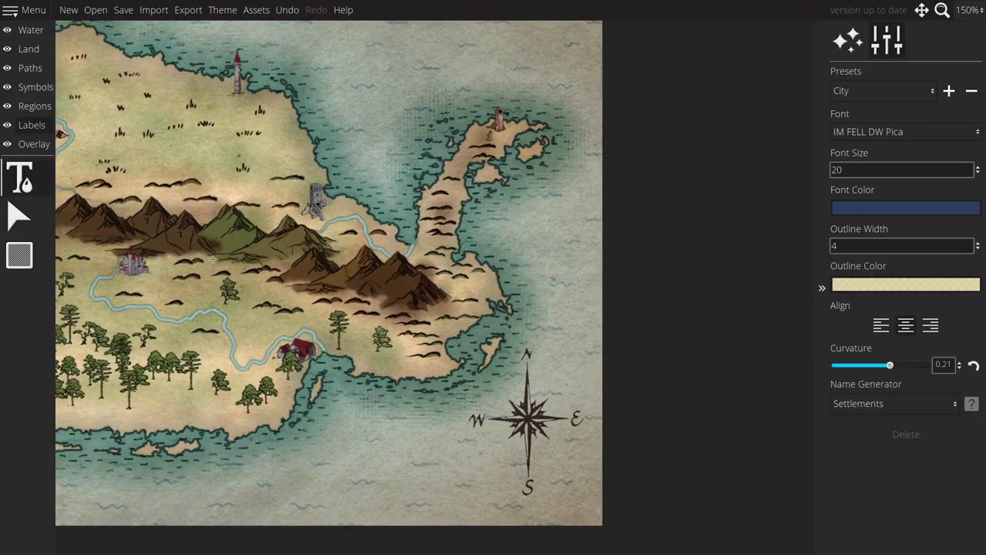
left_click(260, 330)
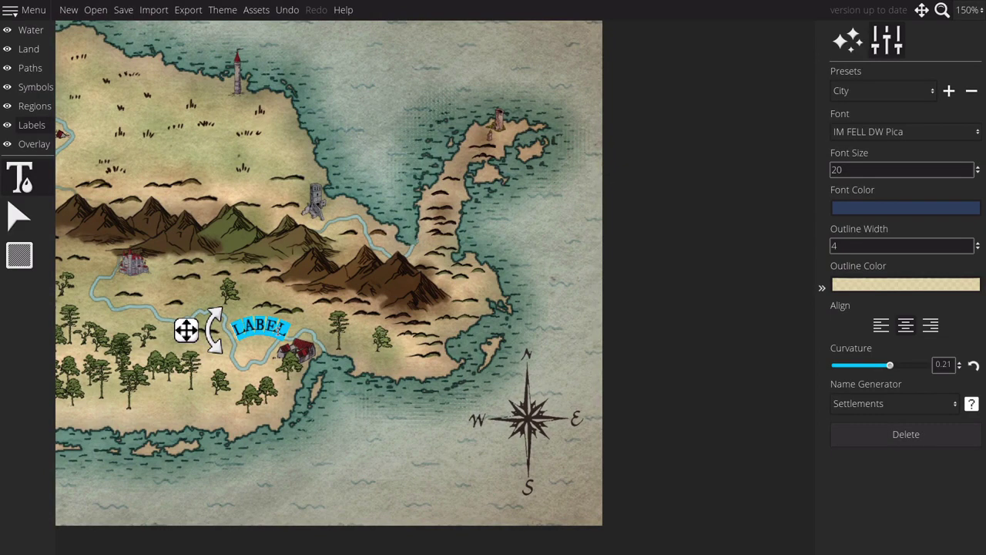
type("Your")
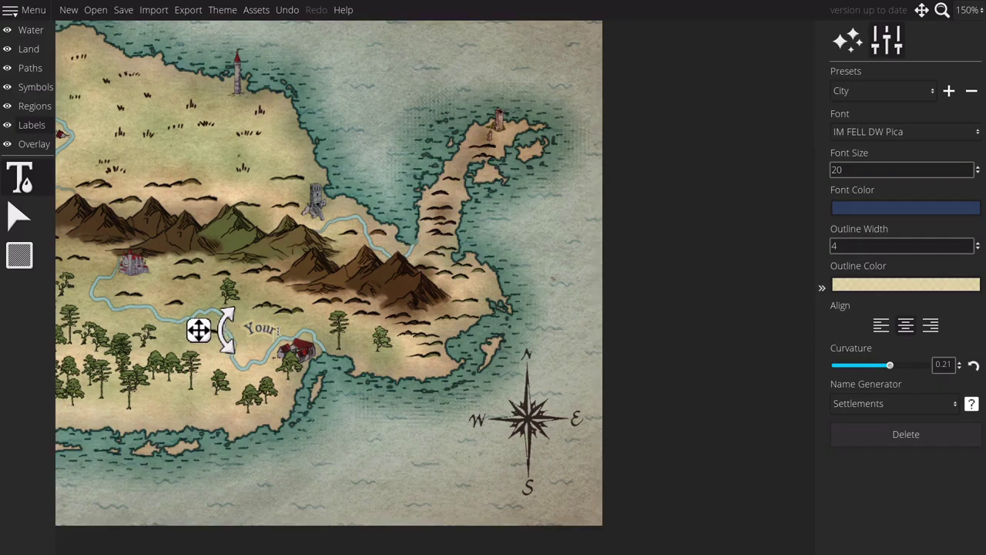
type("k")
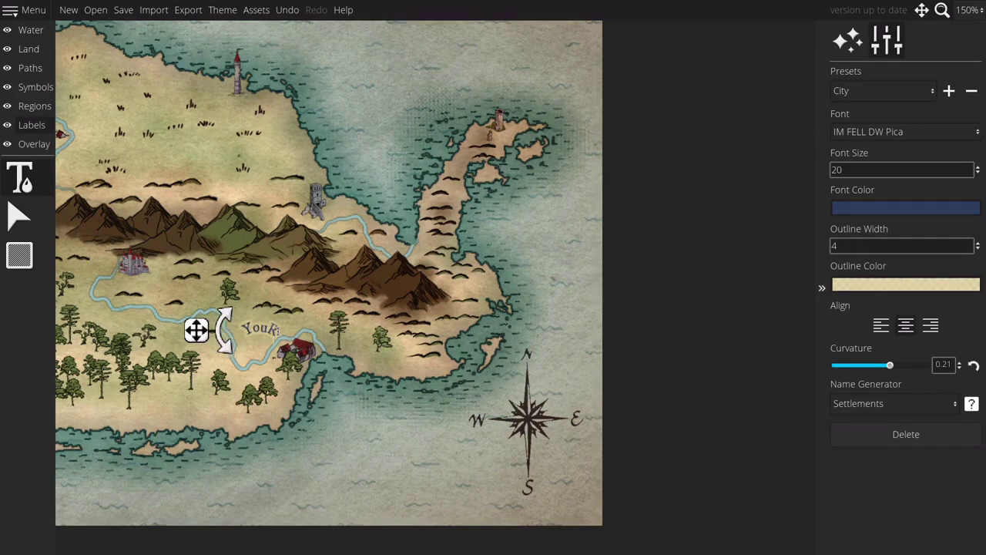
type("fun")
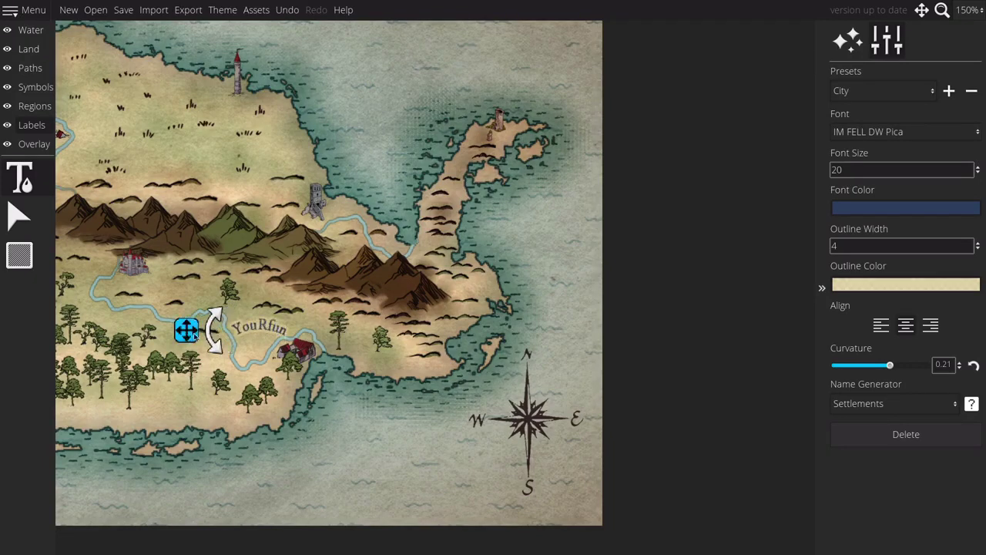
Step: Move the "YouRfun" label just below its town and set its curvature to -0.16
left_click_drag(187, 332, 216, 377)
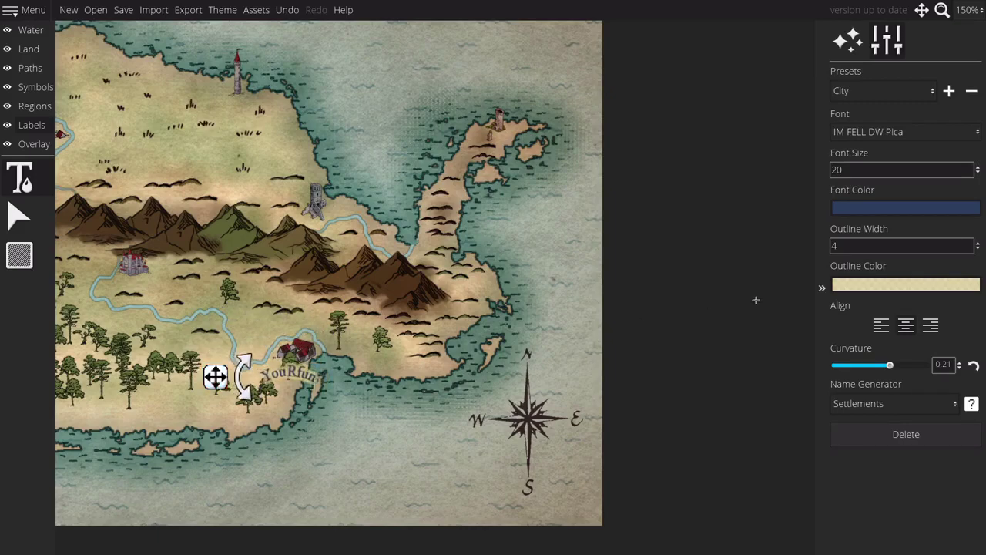
left_click_drag(891, 366, 872, 368)
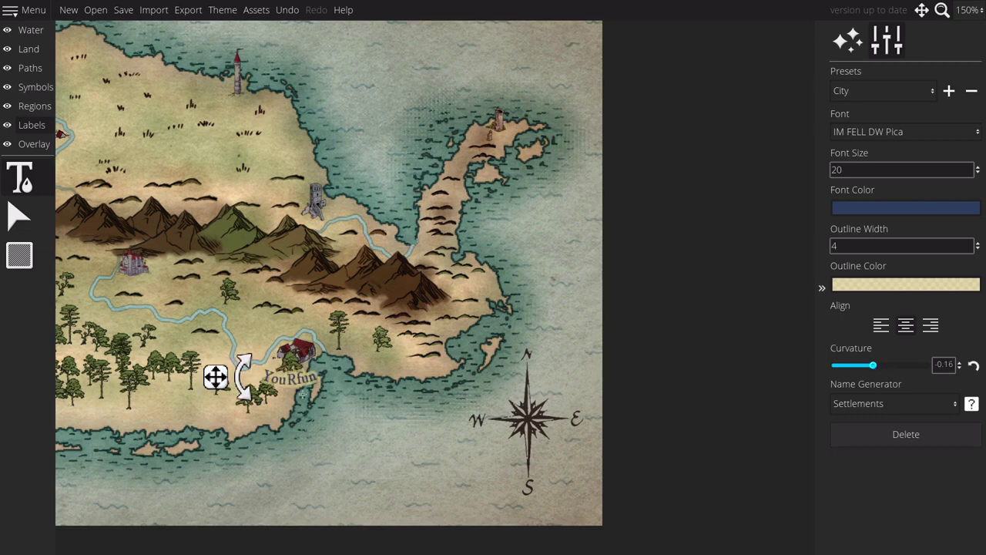
left_click_drag(215, 381, 219, 379)
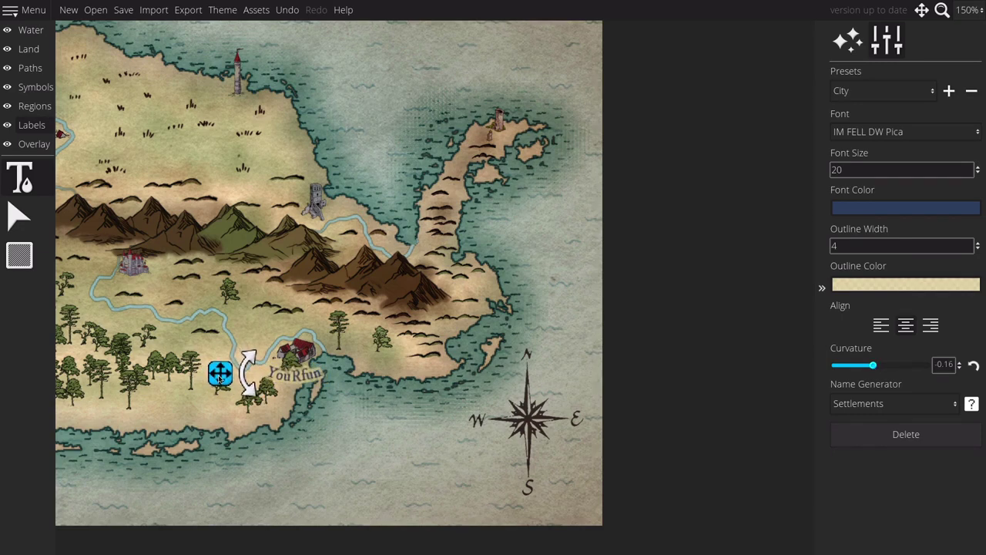
Step: Add the label "GimmeMore" just below the castle at the central river's source, tilted so it rises towards the east
key("Left")
key("Up")
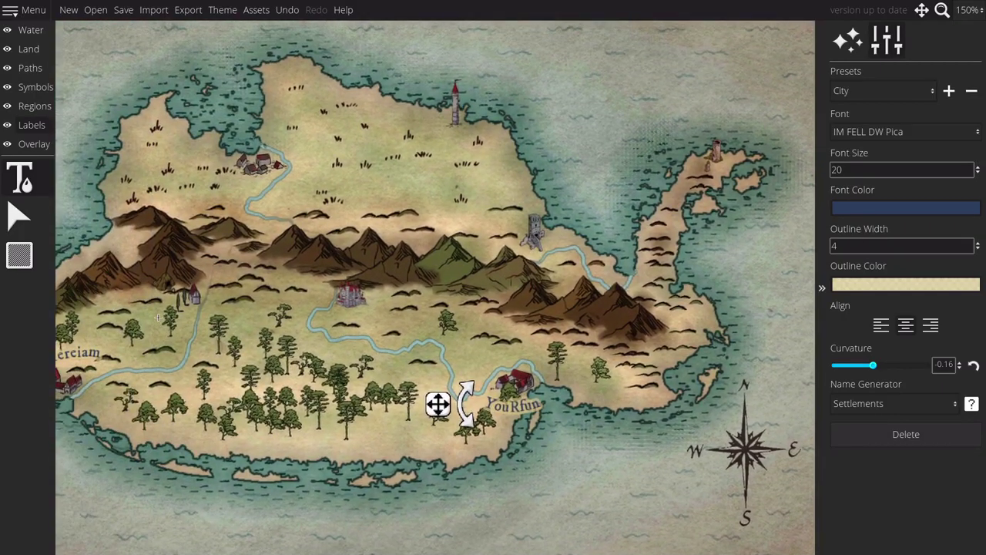
key("Escape")
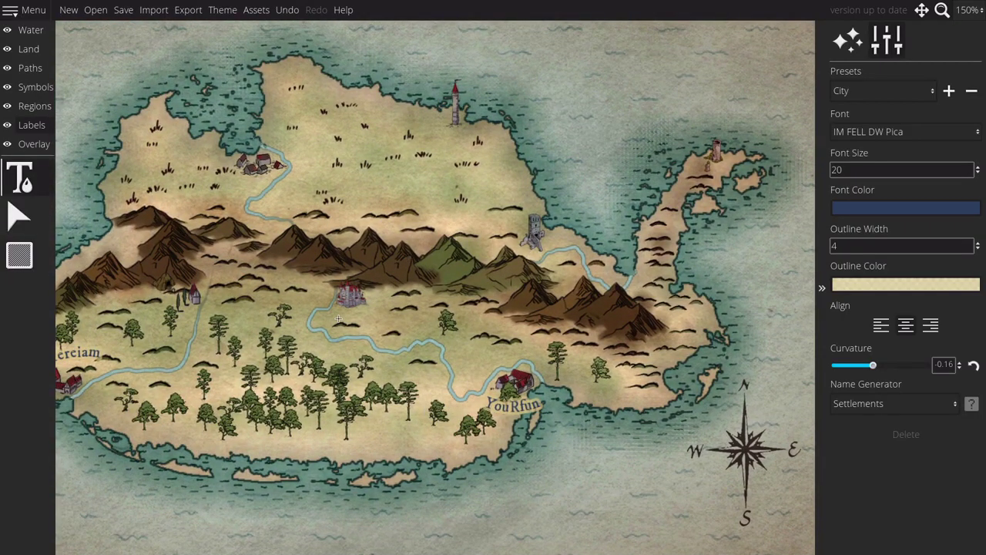
left_click(339, 318)
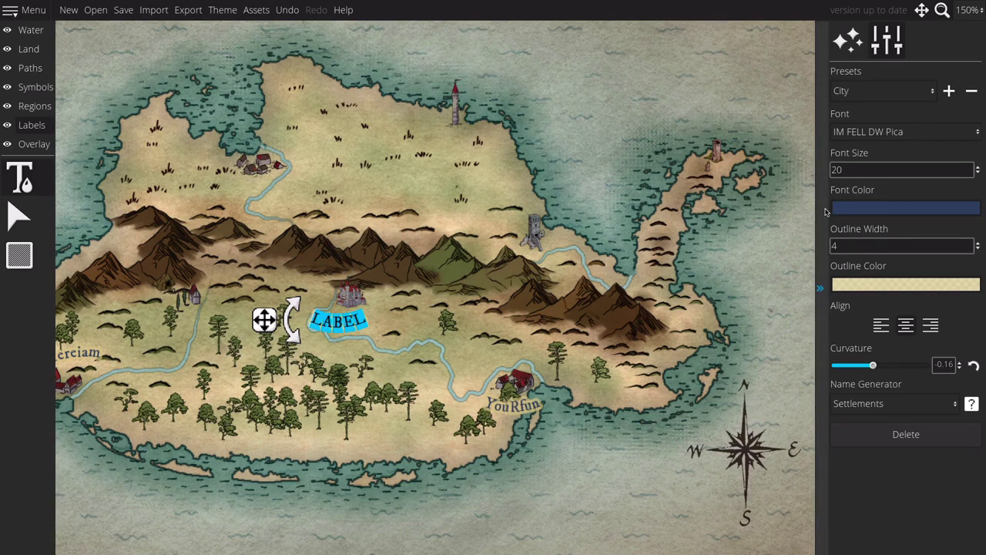
type("Cas")
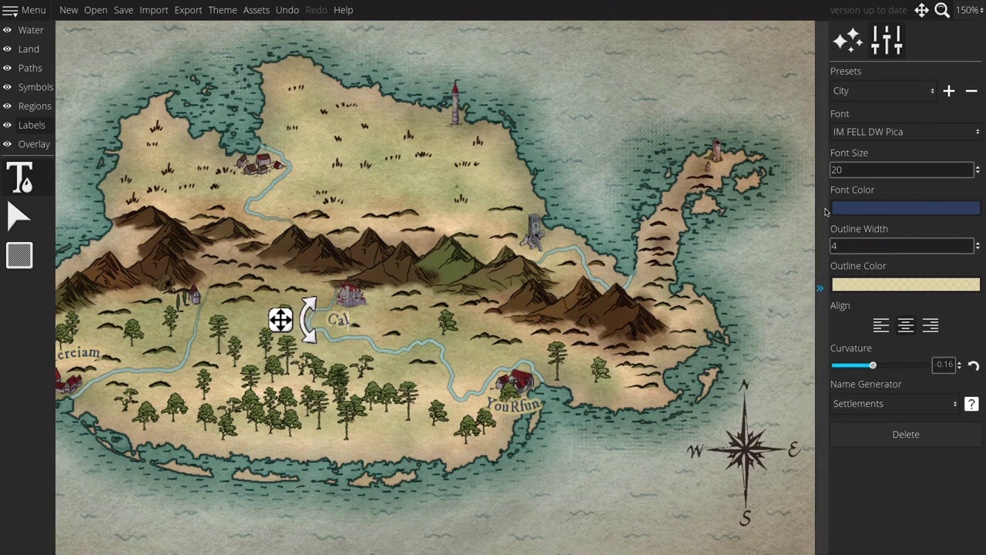
type("tle")
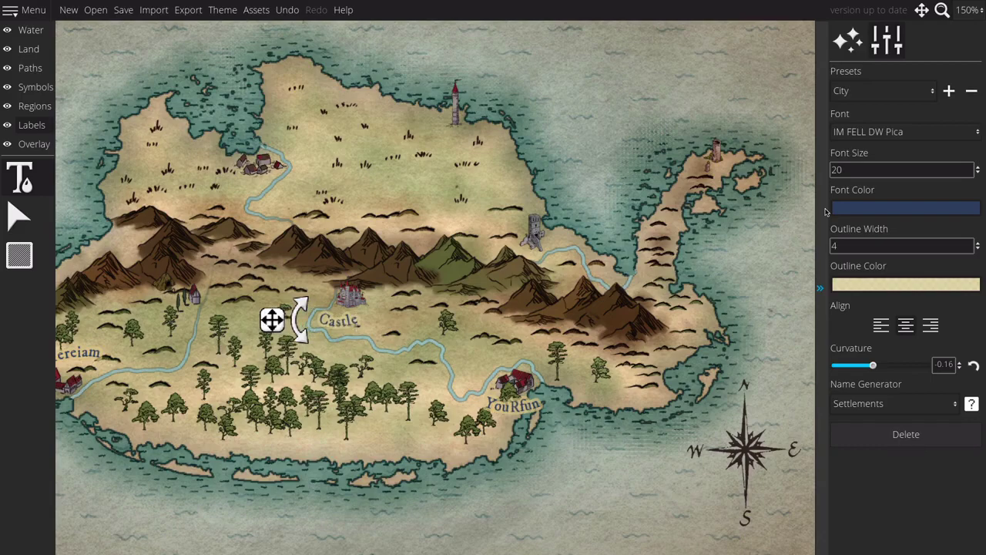
type(" Gi")
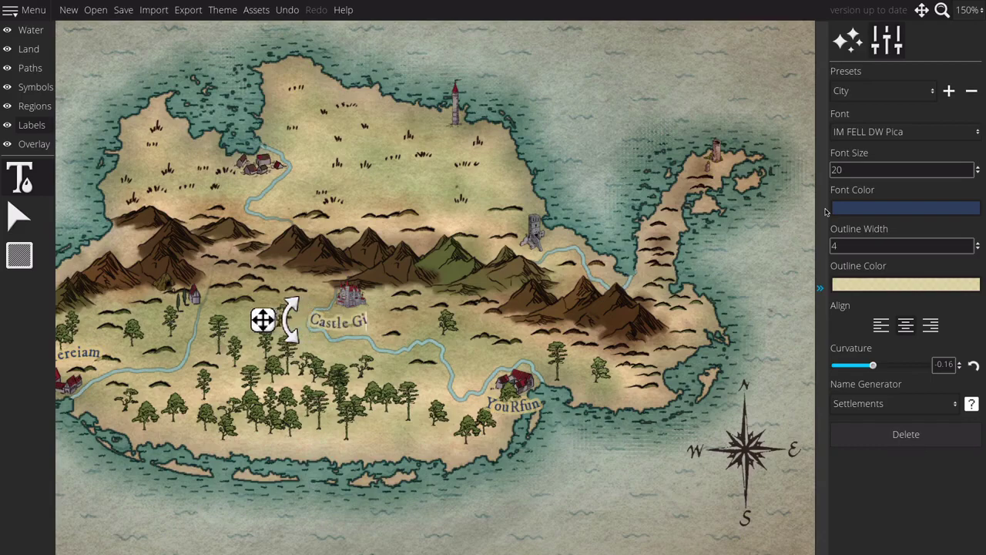
type("mmeMore")
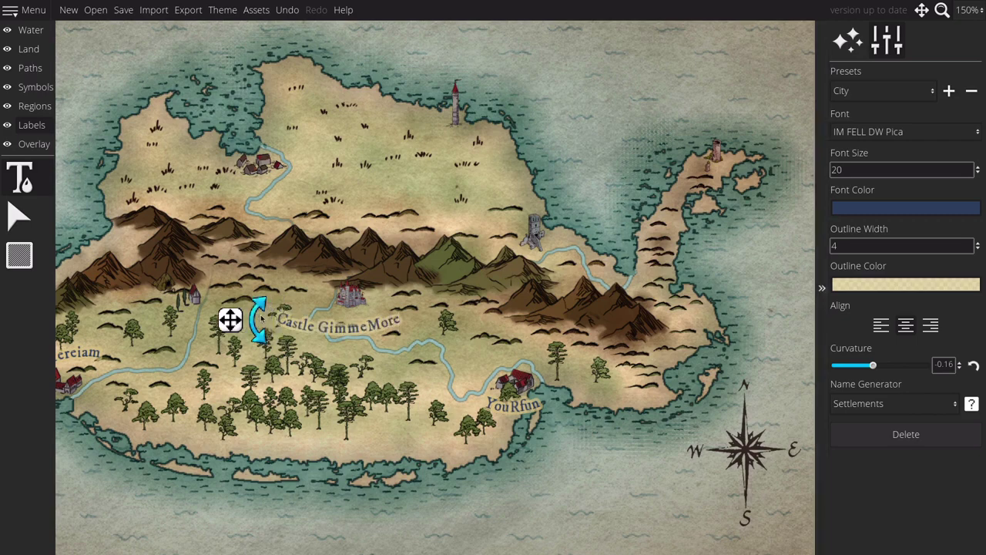
left_click_drag(229, 319, 282, 335)
Step: Add a slightly tilted "Fisherton" label just below the northern river village and replace its text with a generated settlement name
key("Left")
key("Up")
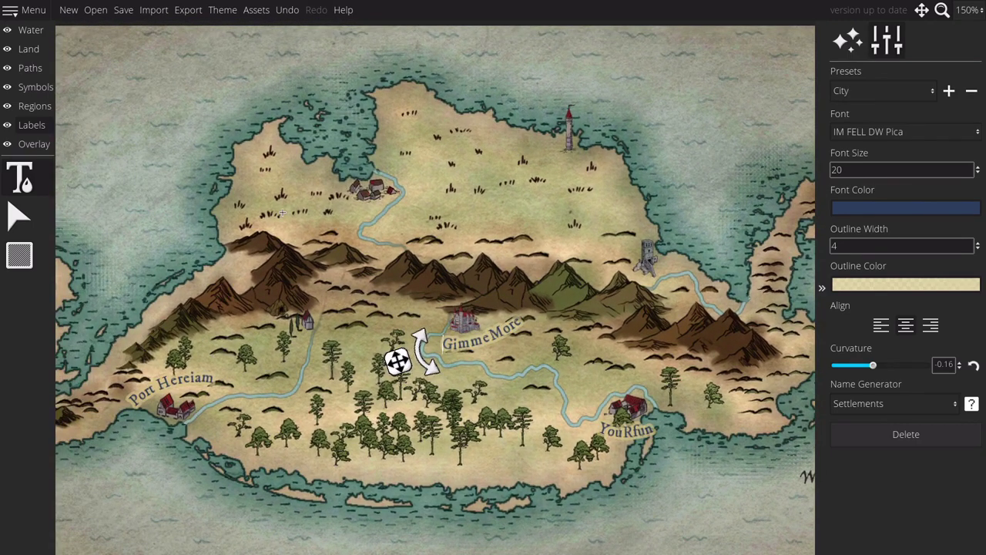
left_click(15, 178)
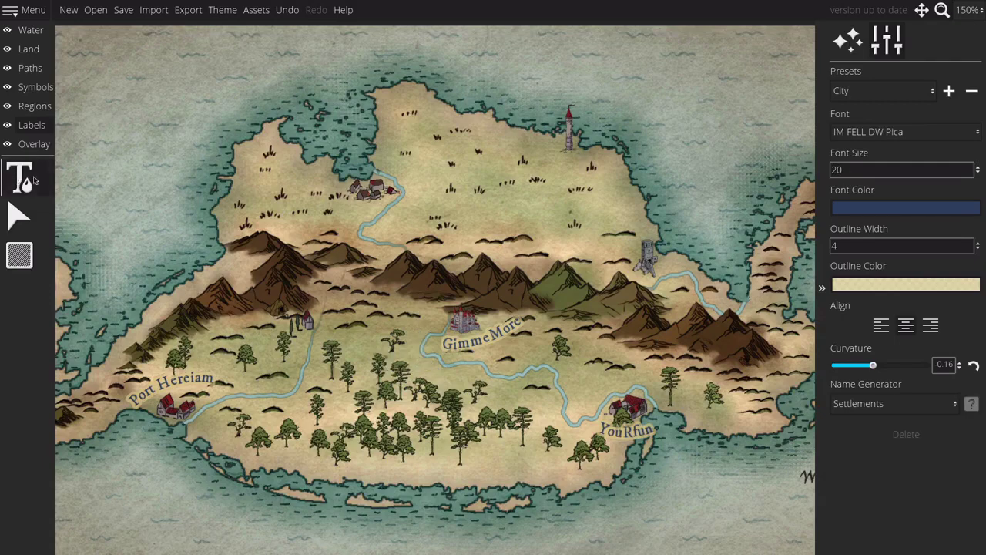
left_click(315, 196)
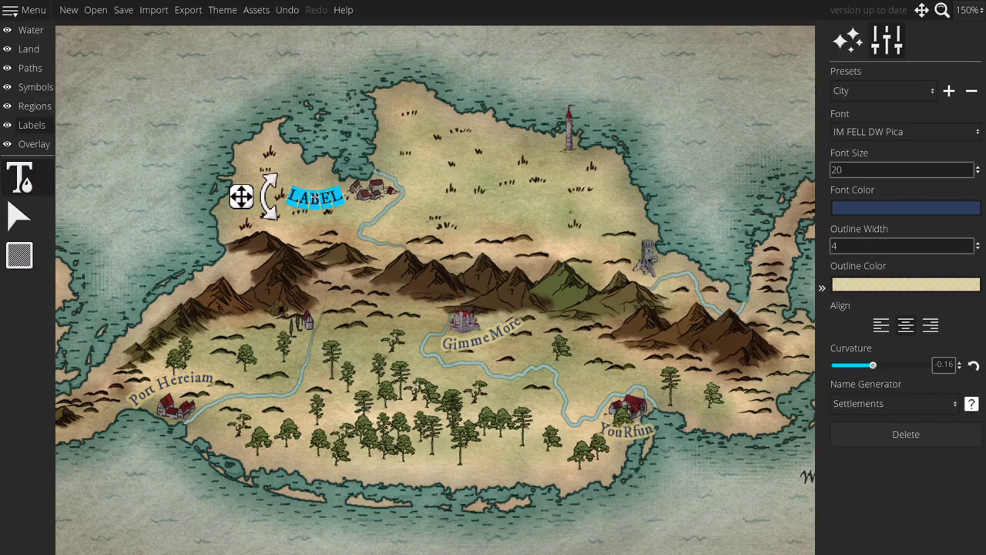
type("Fisher")
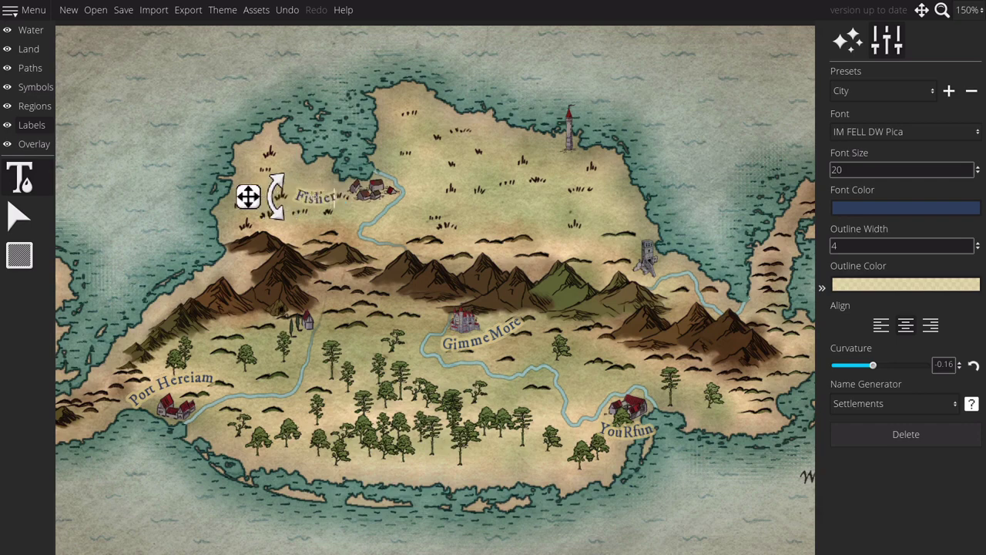
type("ton")
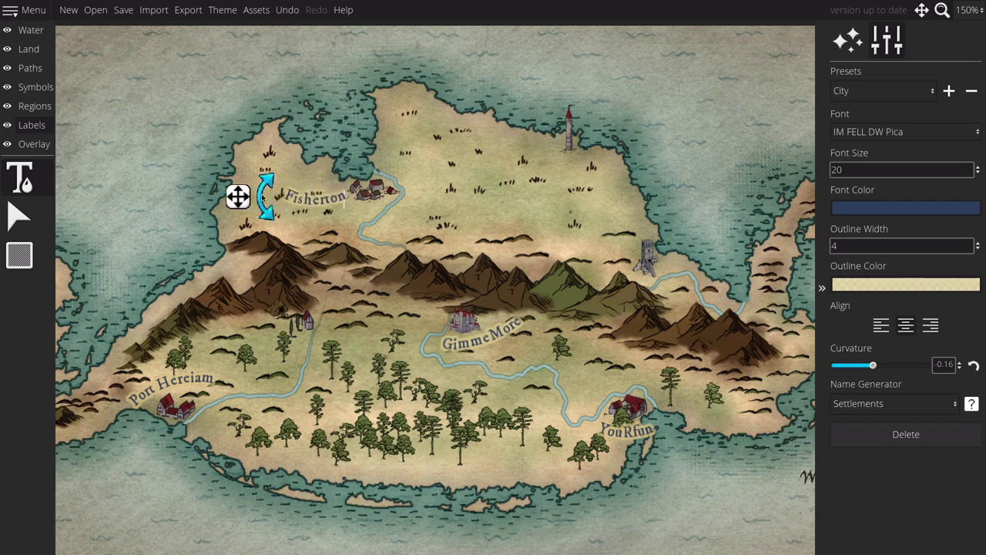
left_click_drag(266, 196, 302, 202)
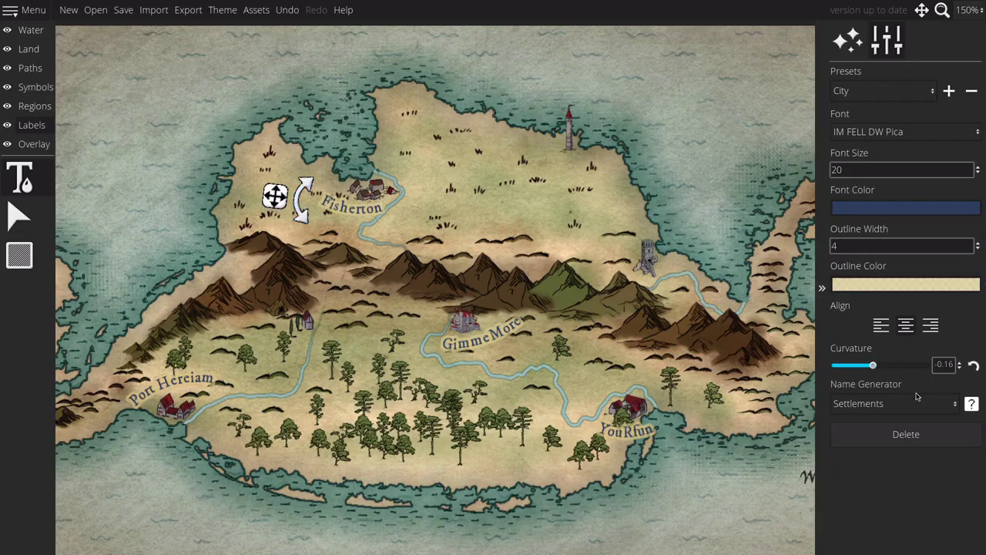
left_click(972, 406)
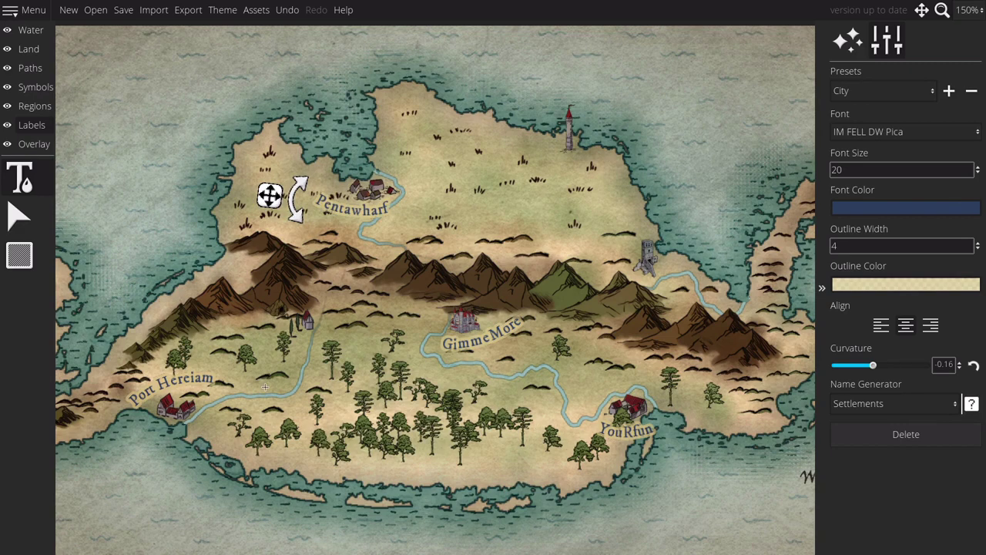
Step: Add a label with the Town preset below the small settlement at the western river's source and give it a generated settlement name
left_click(17, 177)
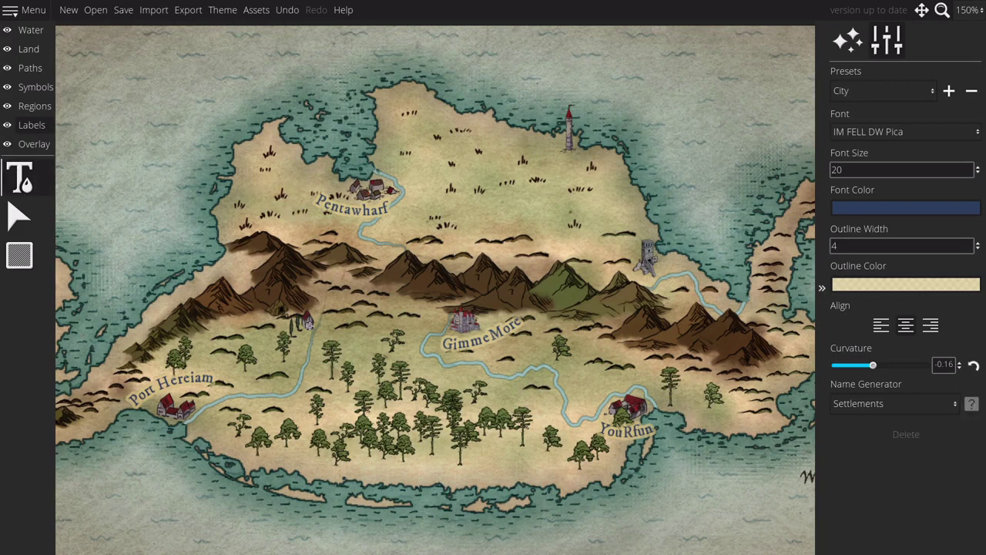
left_click(917, 93)
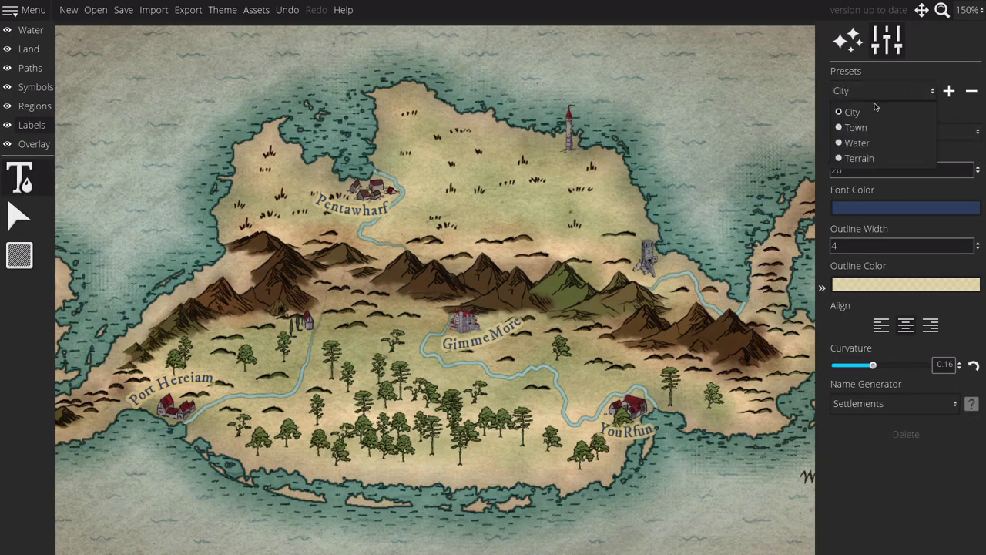
left_click(855, 127)
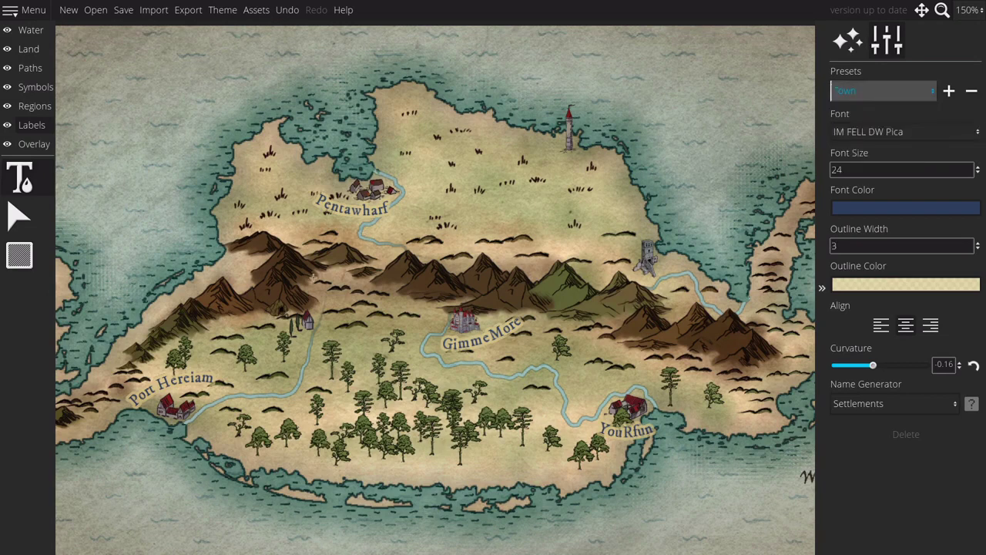
left_click(303, 341)
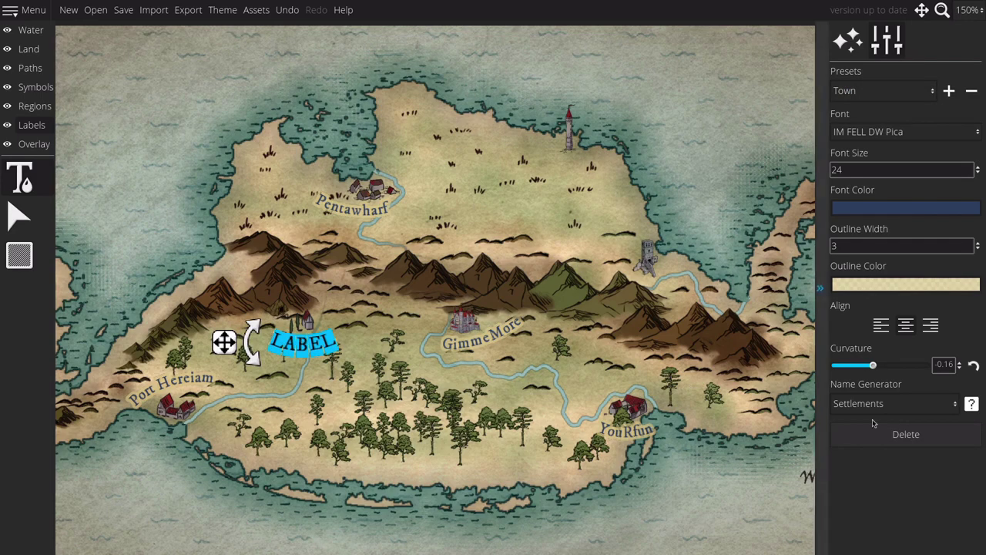
left_click(972, 403)
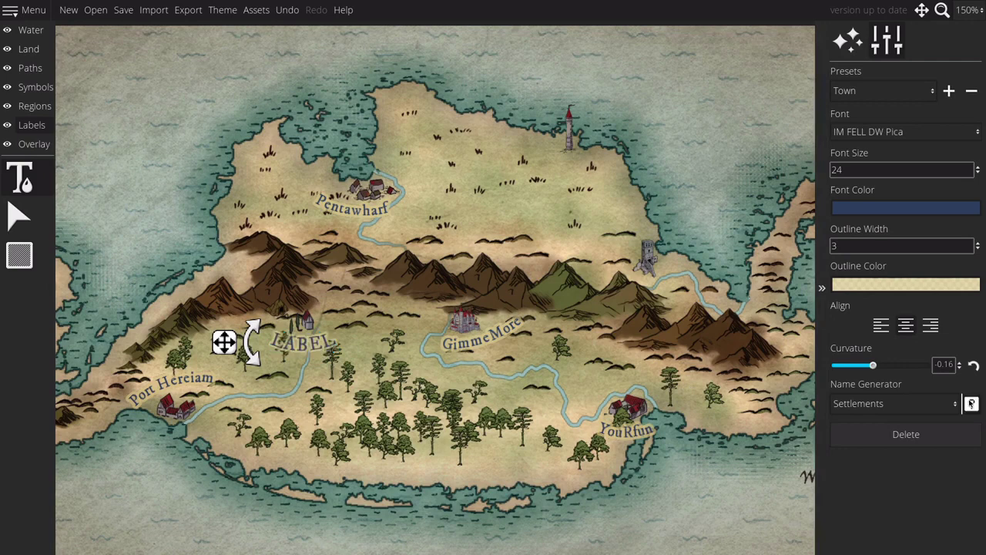
left_click(972, 403)
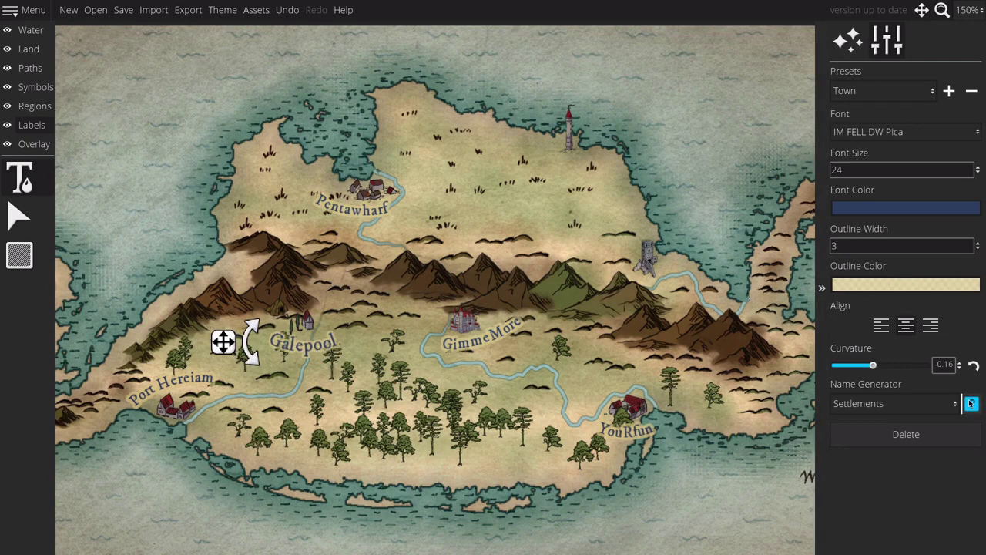
left_click(971, 403)
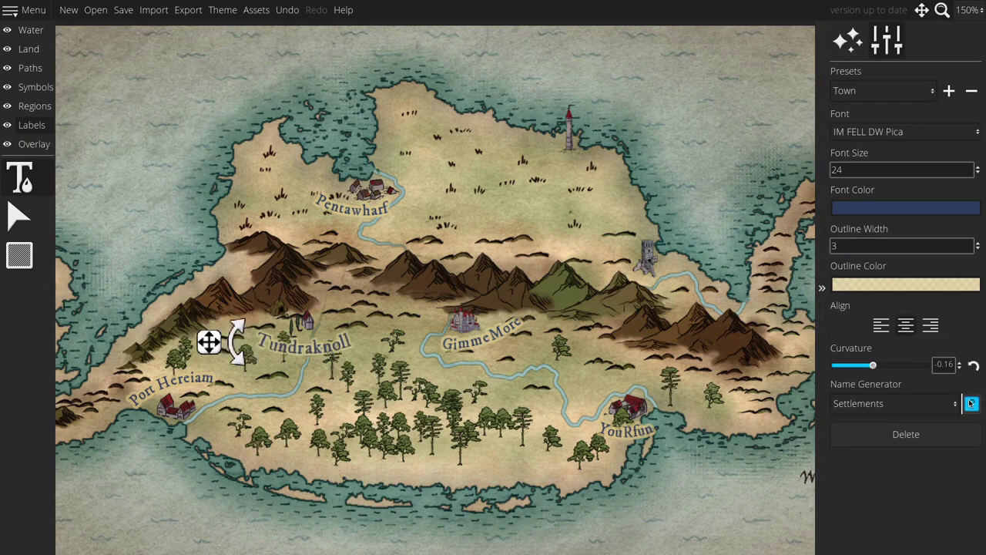
Step: Generate new settlement names for the label at the western river's source until it reads "Pilferforest"
left_click(972, 403)
left_click(972, 403)
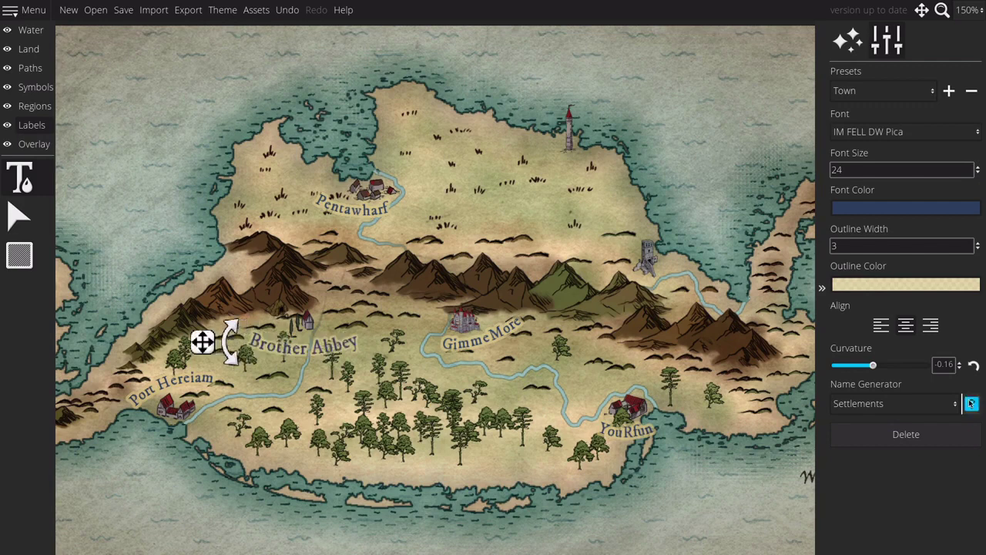
left_click(972, 403)
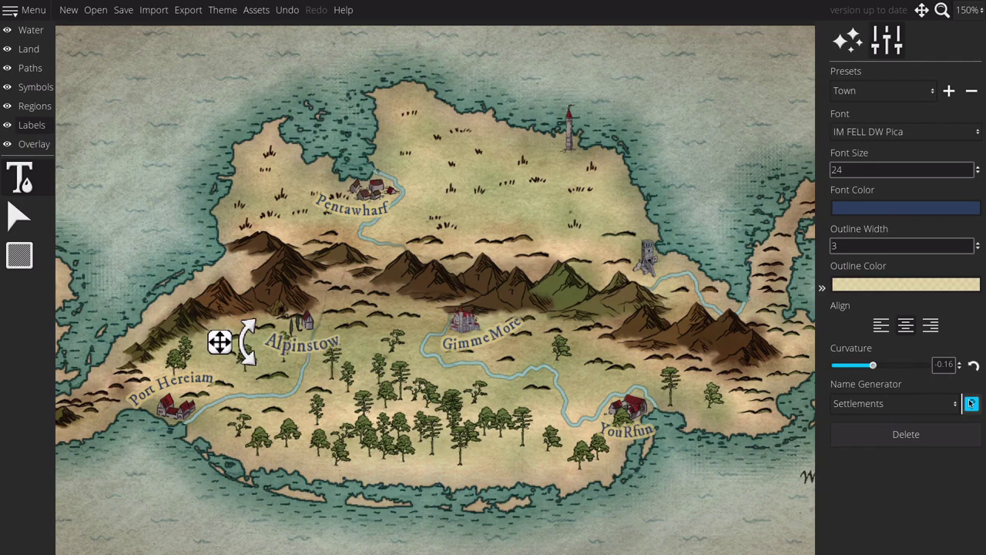
left_click(972, 403)
left_click(972, 403)
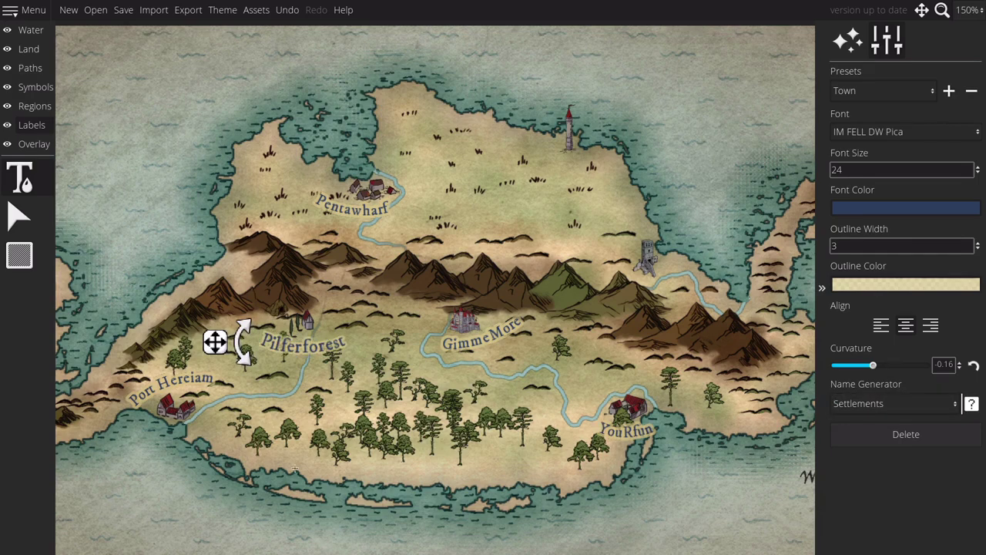
Step: Set the Pilferforest label's font size to 18 and its font color to white (ffffff)
double_click(843, 171)
left_click(843, 171)
type("18")
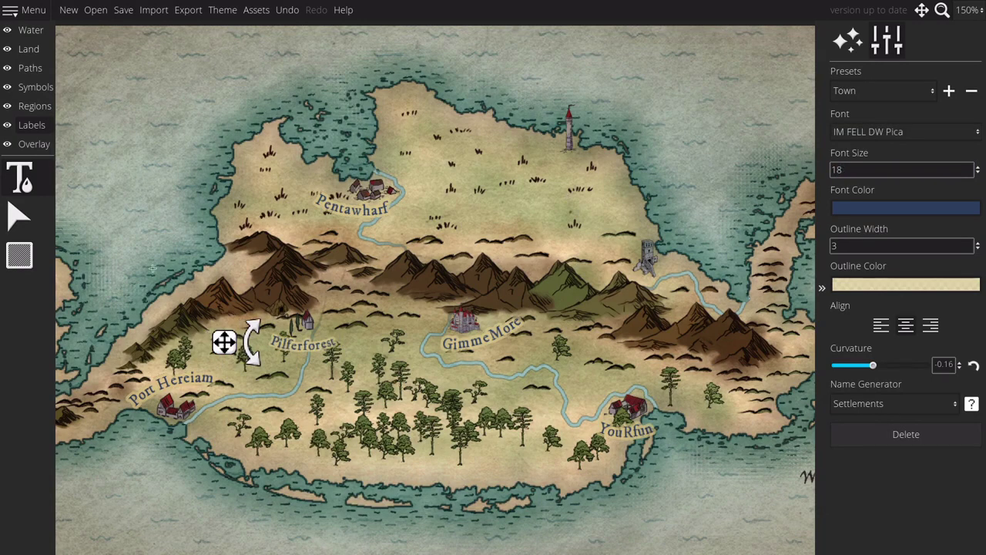
left_click(880, 208)
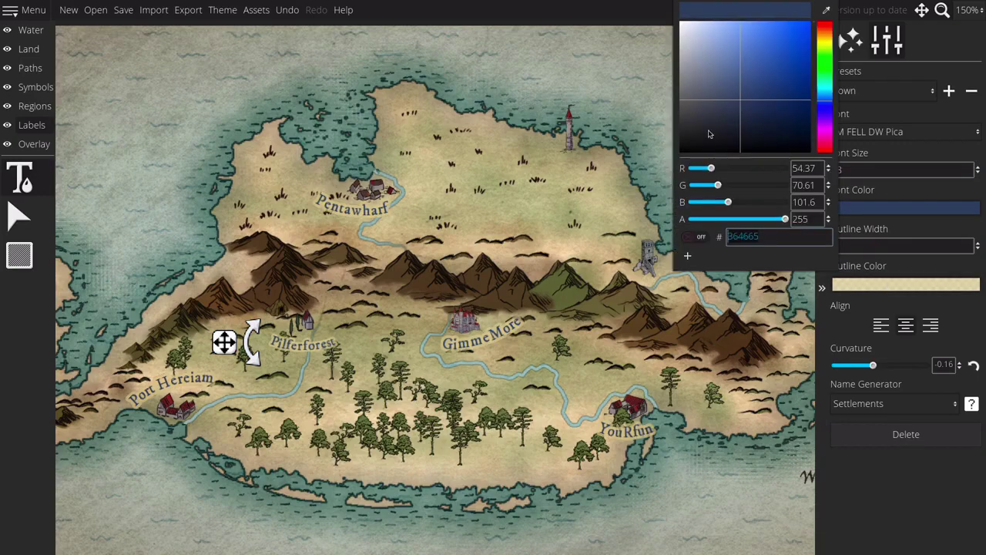
left_click_drag(683, 47, 676, 21)
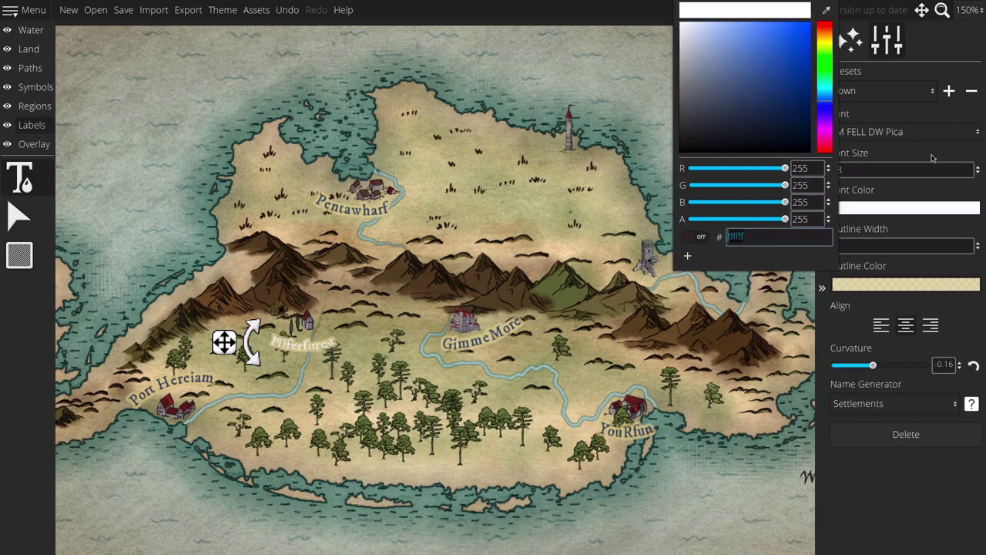
Step: Change the Pilferforest label's outline color to a semi-transparent dark blue (8d151826)
left_click(879, 289)
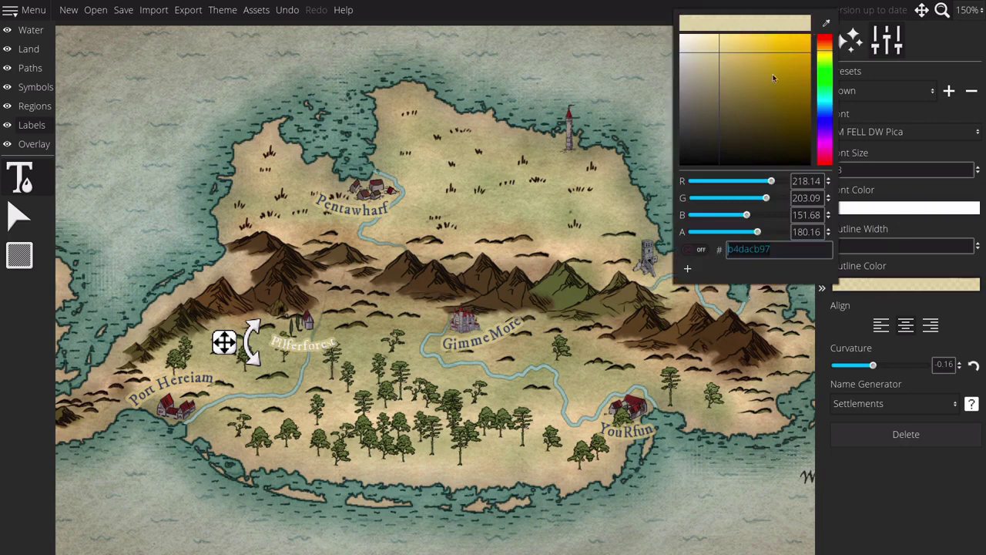
left_click(825, 118)
left_click(784, 119)
left_click(744, 136)
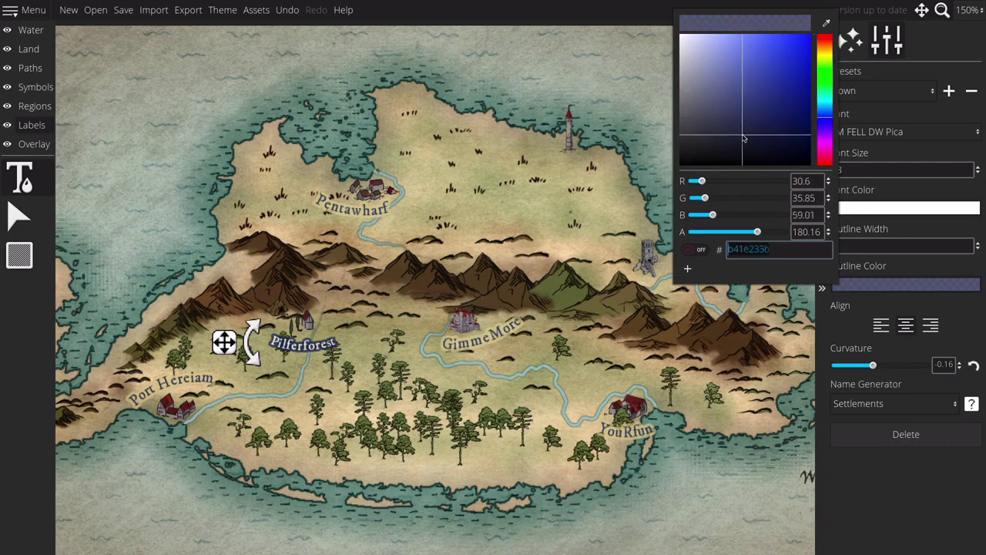
left_click_drag(743, 136, 738, 146)
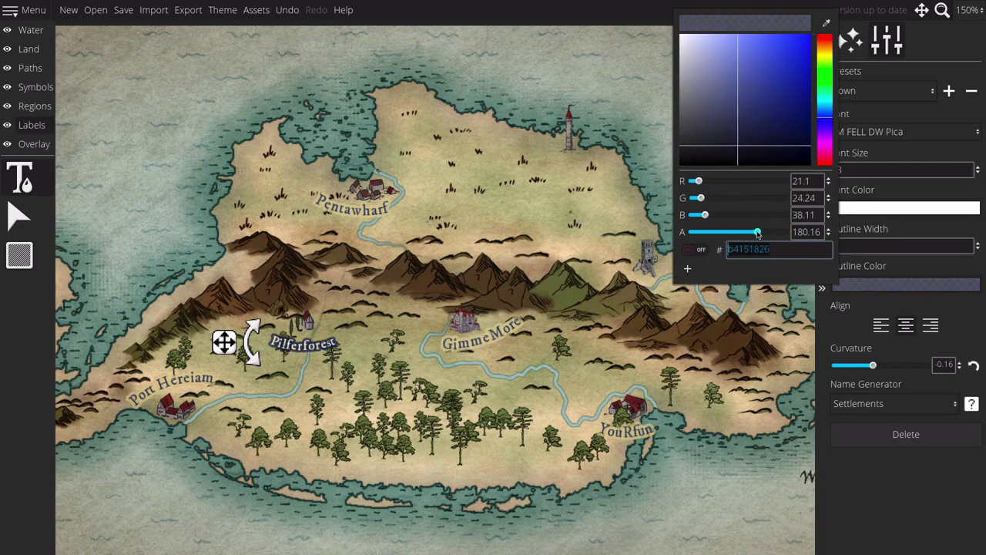
left_click_drag(758, 232, 744, 234)
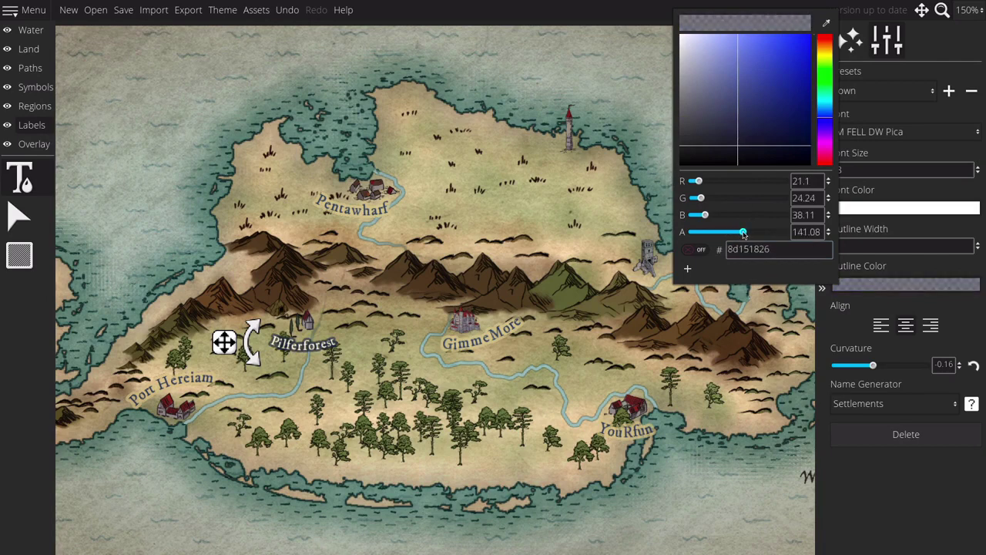
left_click(863, 305)
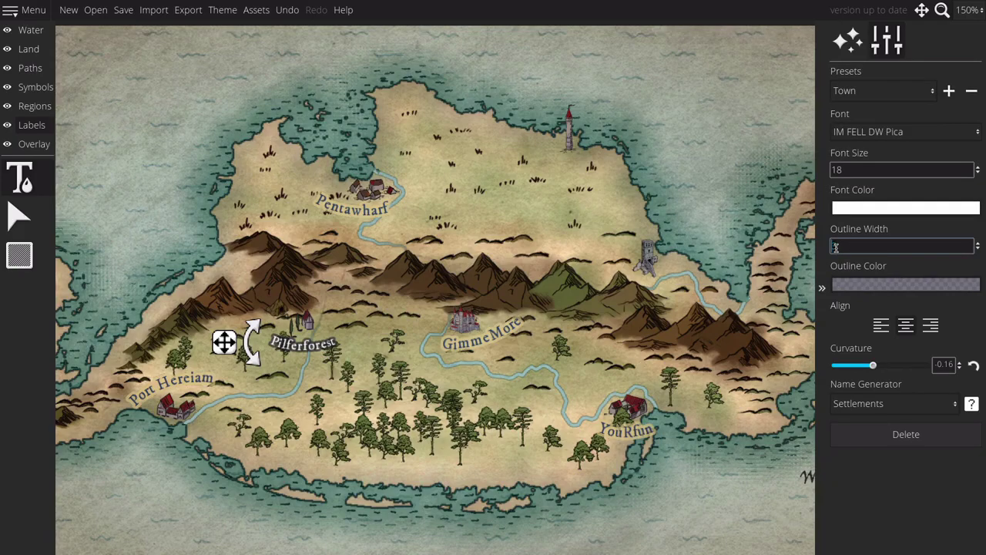
Step: Set the Pilferforest label's outline width to 5 and tilt the label so it rises towards the east just below its settlement
type("5")
key("Tab")
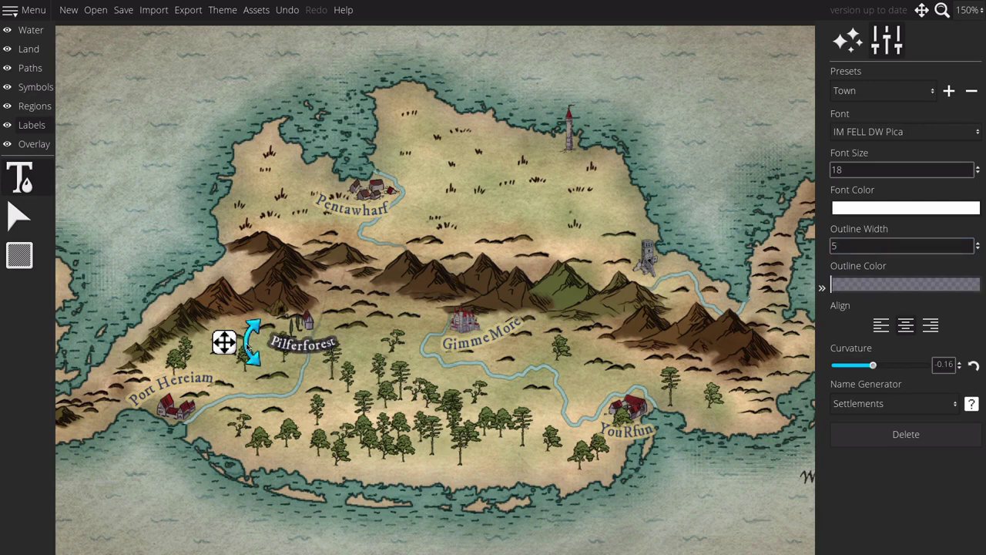
mouse_move(248, 347)
left_mouse_down()
mouse_move(251, 359)
mouse_move(223, 349)
mouse_move(232, 352)
left_mouse_up()
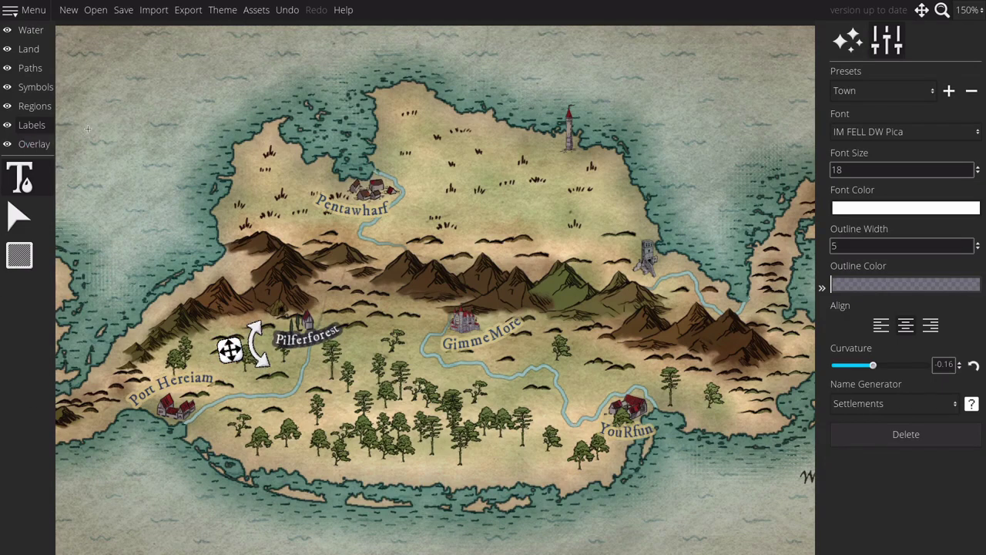
Step: Try to place a lake with brush size 120 at the northern river's source below Pentawharf, and undo it
left_click(31, 30)
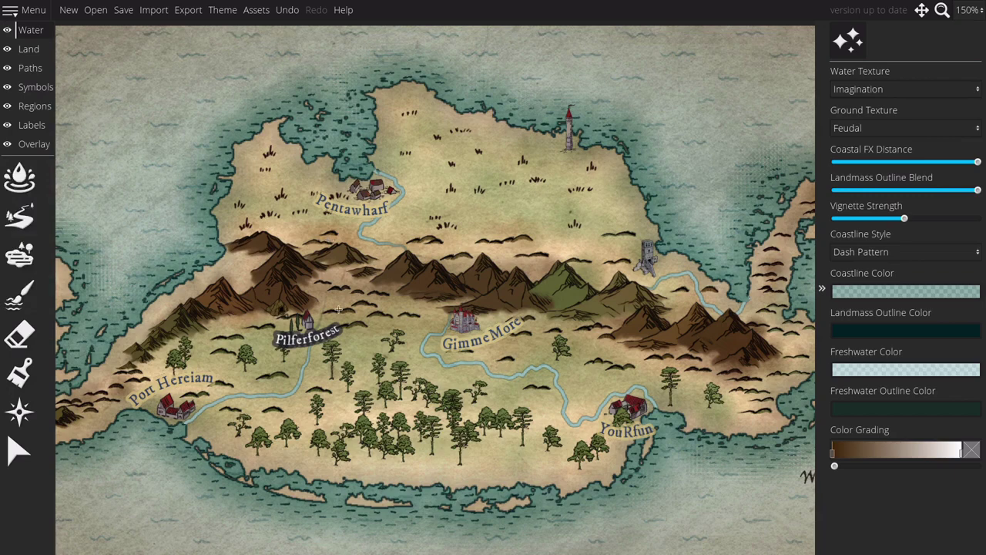
left_click(19, 254)
left_click(450, 187)
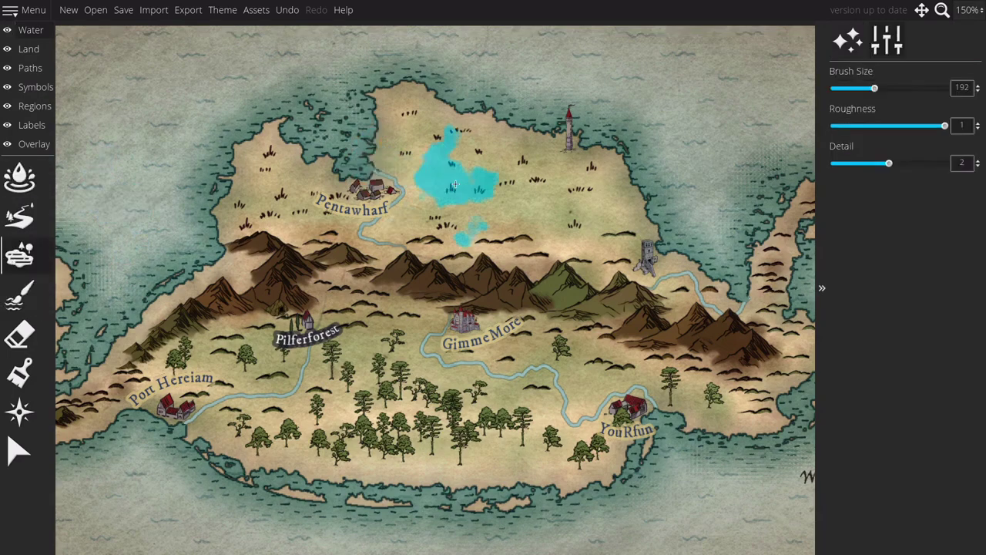
scroll(450, 186, "down", 4)
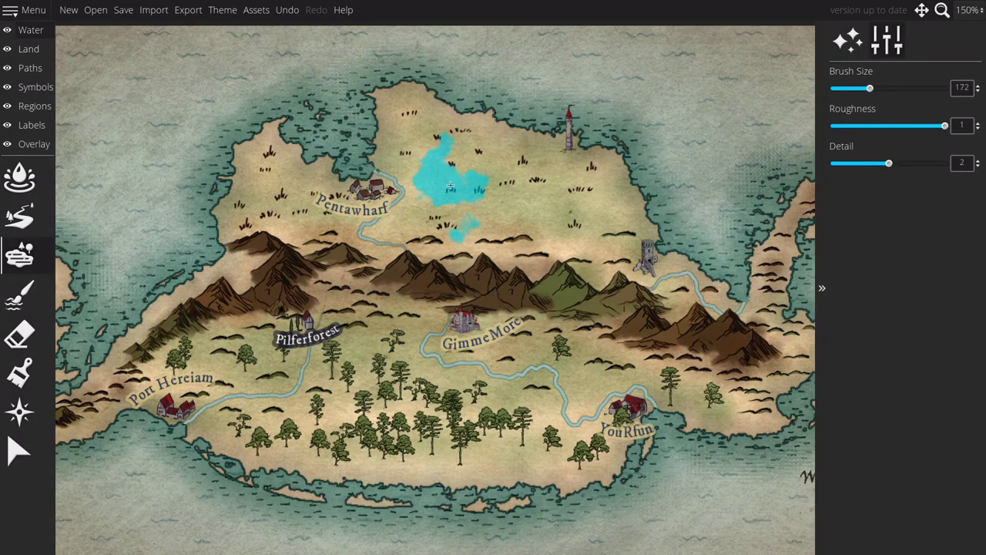
scroll(450, 187, "down", 4)
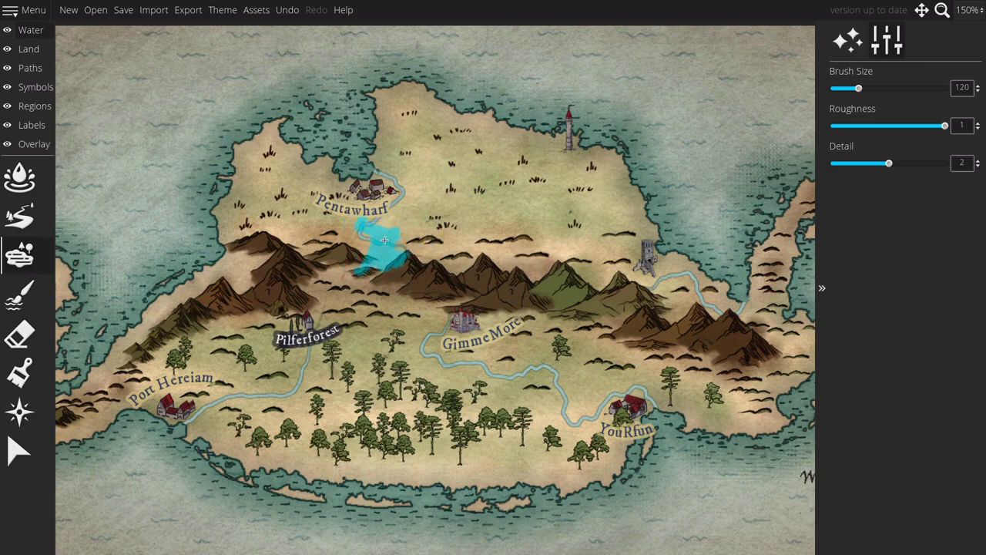
left_click(385, 236)
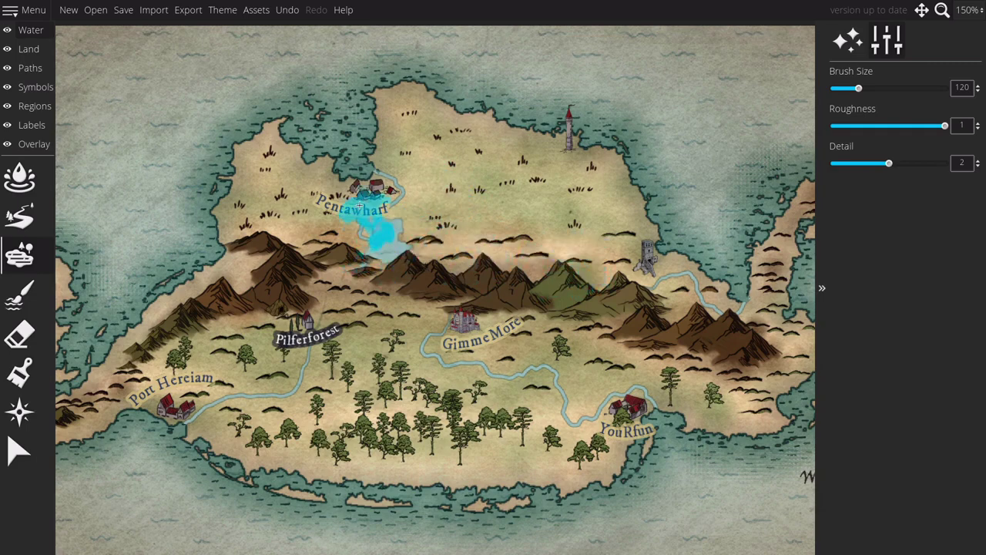
key("ctrl+z")
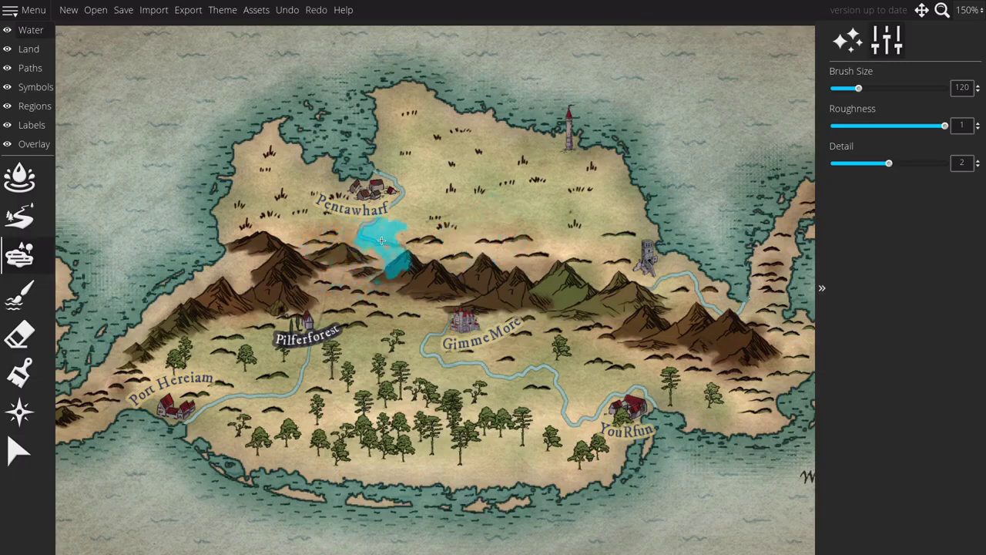
Step: Paint an irregular freshwater lake at the northern river's source below Pentawharf, using brush size 36 and roughness 1.28
left_click(19, 293)
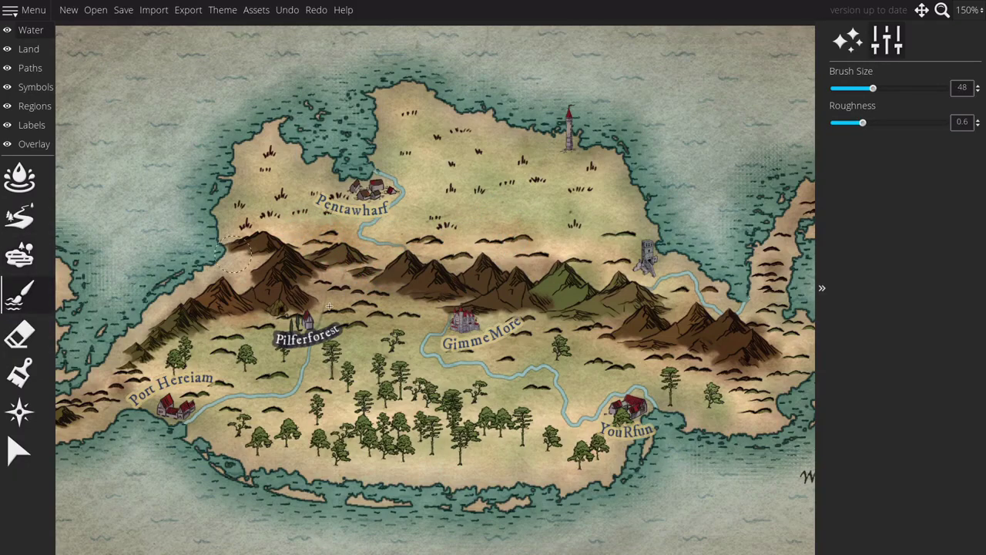
scroll(386, 245, "down", 2)
left_click_drag(863, 123, 902, 123)
scroll(520, 194, "up", 4)
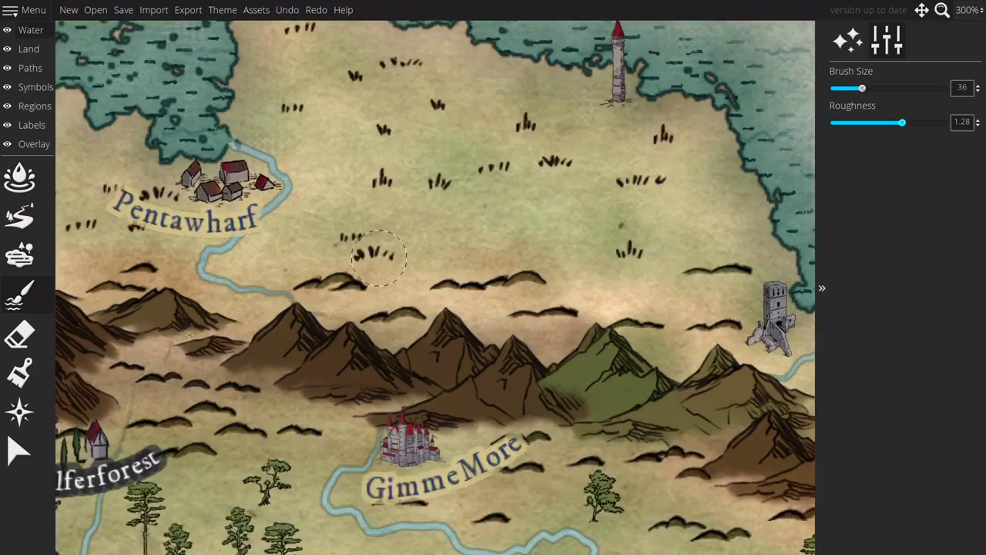
mouse_move(235, 287)
left_mouse_down()
mouse_move(276, 277)
mouse_move(266, 295)
mouse_move(248, 295)
mouse_move(249, 309)
mouse_move(269, 263)
mouse_move(336, 248)
mouse_move(325, 257)
mouse_move(331, 265)
mouse_move(269, 270)
left_mouse_up()
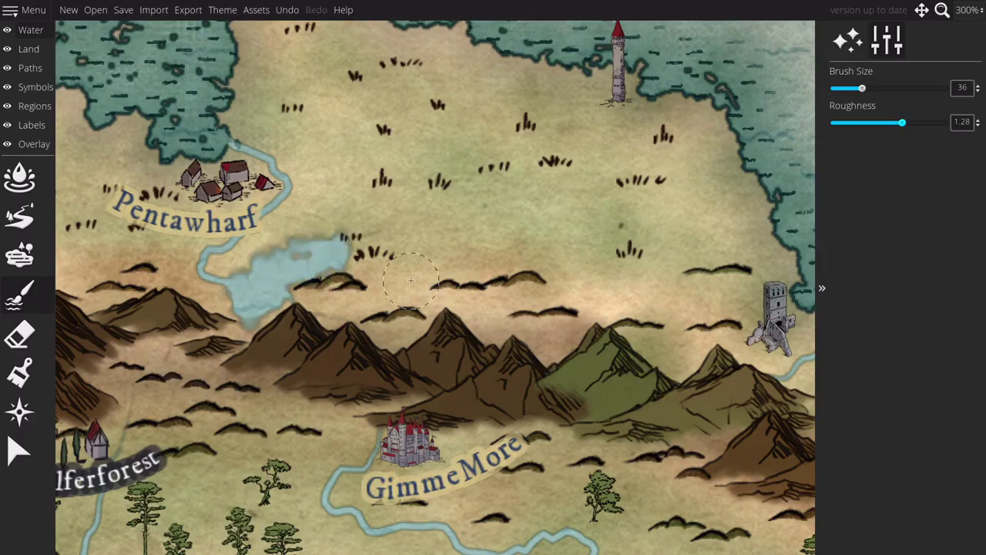
Step: Fill the dry patch inside the lake below Pentawharf and extend its northern shore slightly
scroll(410, 280, "down", 3)
scroll(370, 254, "up", 5)
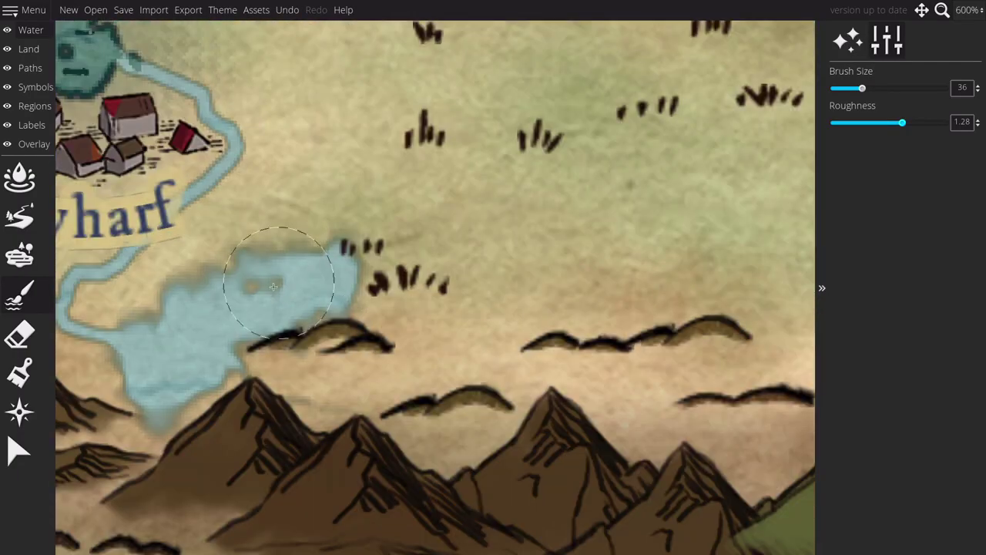
mouse_move(273, 287)
left_mouse_down()
mouse_move(309, 260)
mouse_move(260, 269)
mouse_move(288, 255)
mouse_move(245, 272)
mouse_move(316, 259)
left_mouse_up()
scroll(328, 278, "down", 4)
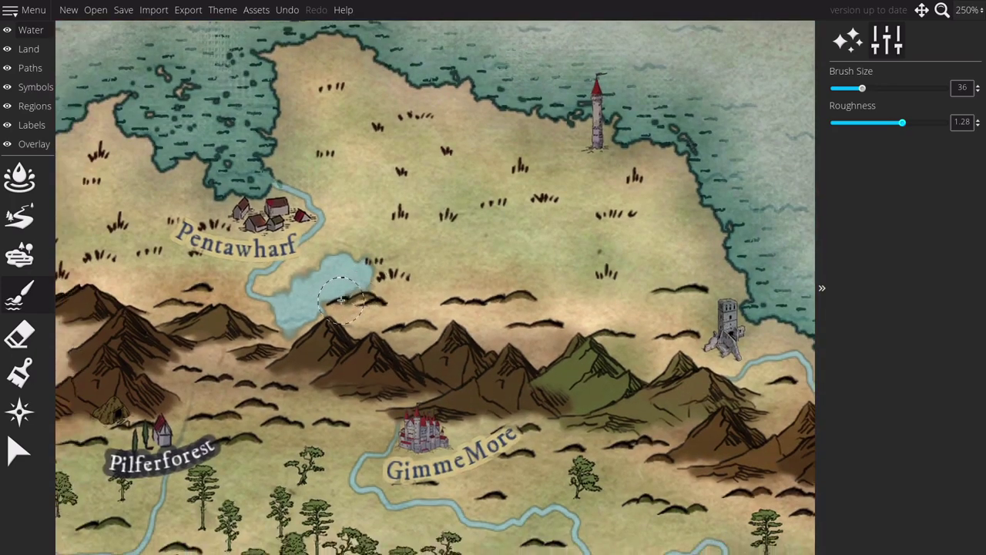
Step: Paint a second irregular freshwater lake midway along the central river between GimmeMore and YouRfun
left_click_drag(341, 301, 390, 291)
left_click_drag(503, 366, 399, 197)
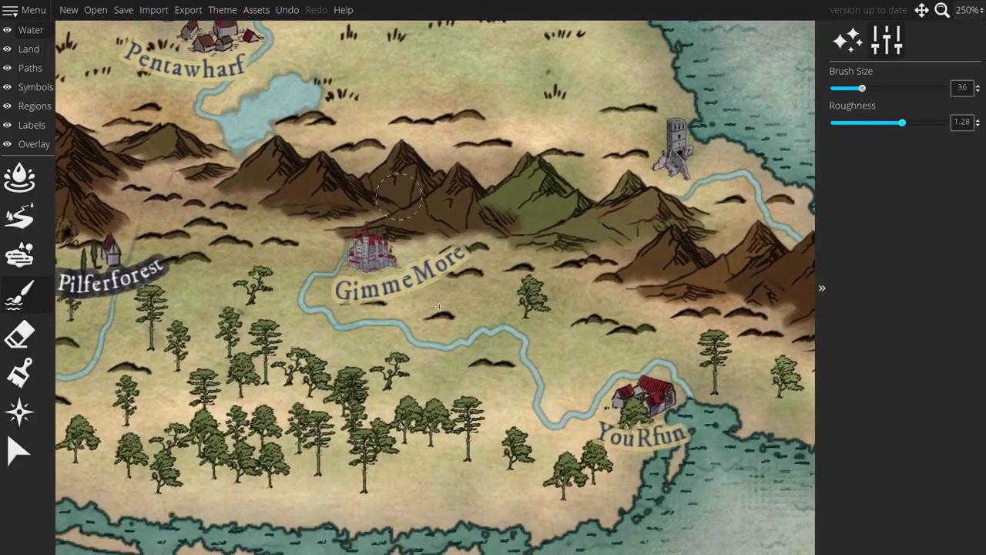
mouse_move(482, 322)
left_mouse_down()
mouse_move(524, 339)
mouse_move(471, 349)
mouse_move(452, 338)
mouse_move(436, 360)
mouse_move(487, 303)
mouse_move(497, 307)
left_mouse_up()
scroll(584, 360, "down", 4)
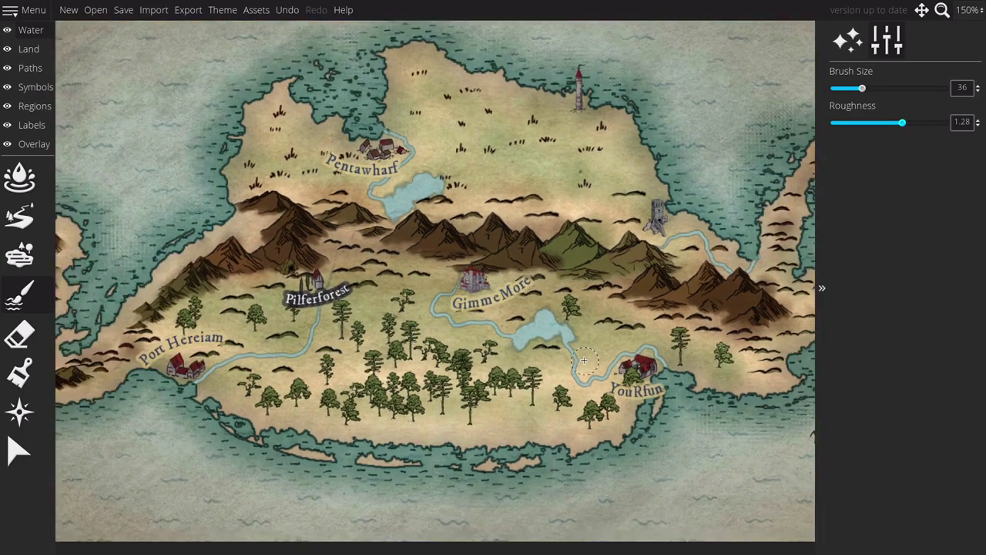
scroll(584, 360, "down", 1)
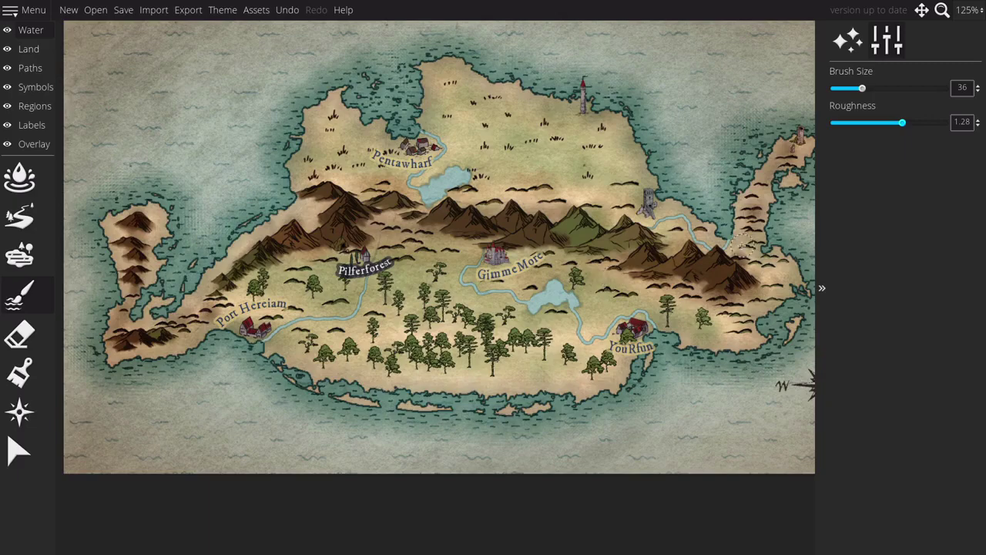
scroll(742, 243, "up", 3)
scroll(743, 245, "up", 4)
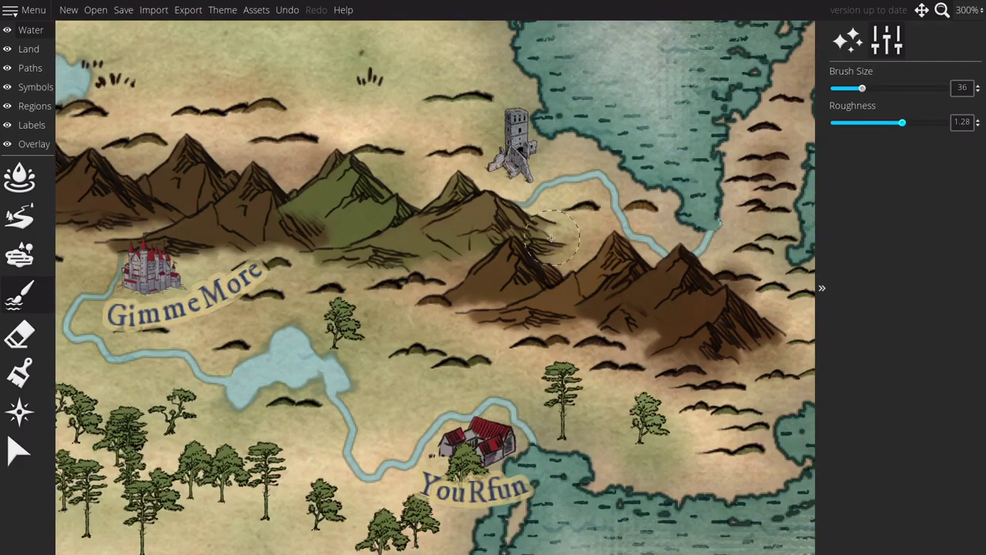
scroll(550, 239, "down", 7)
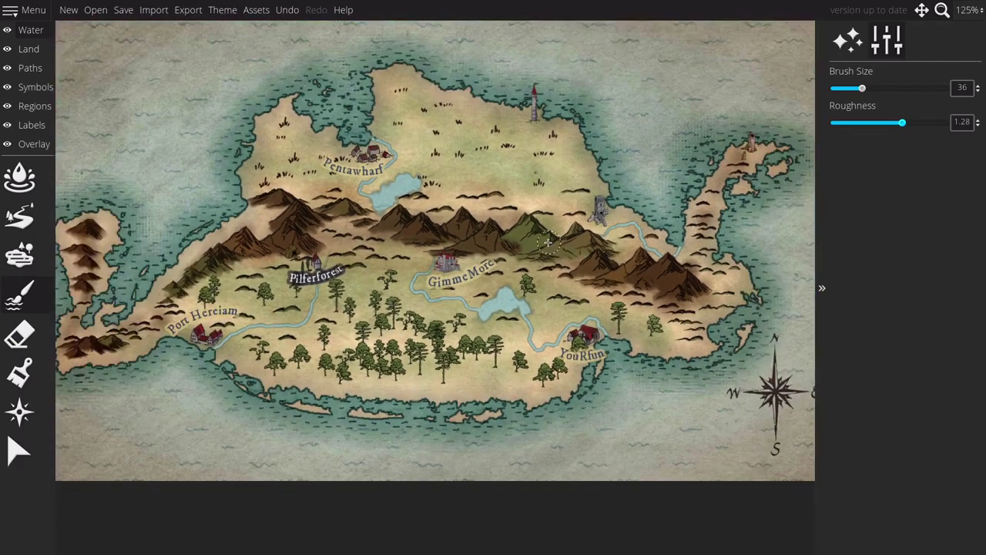
scroll(547, 242, "down", 3)
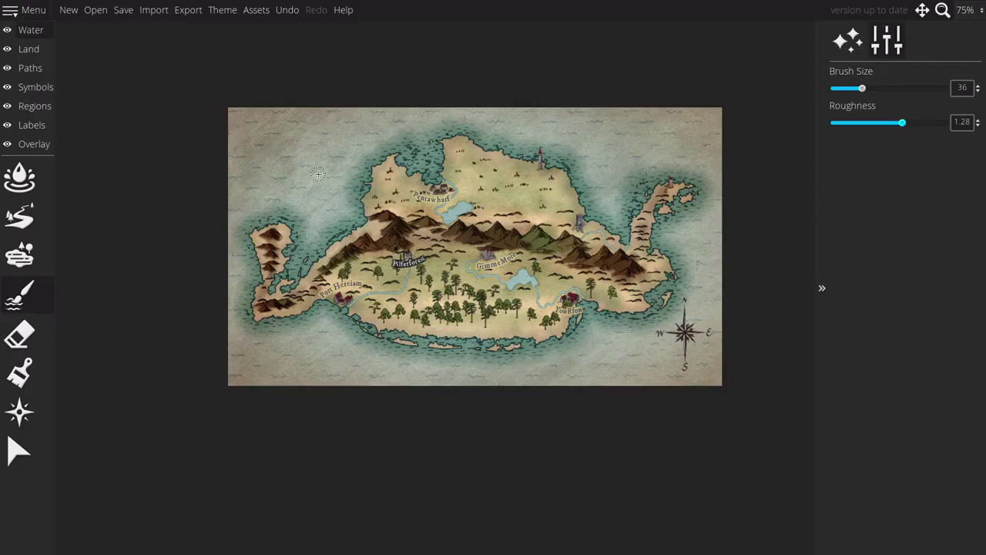
scroll(318, 174, "up", 3)
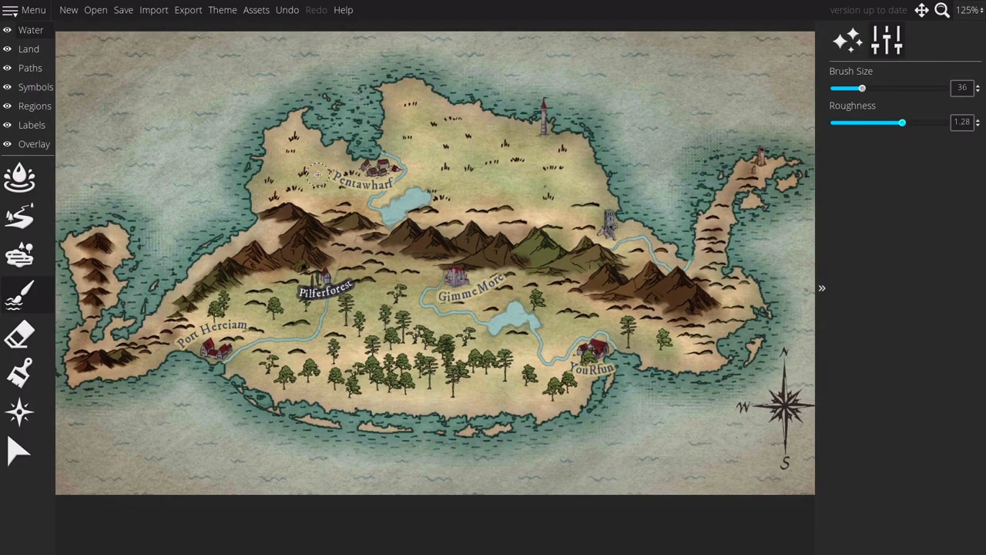